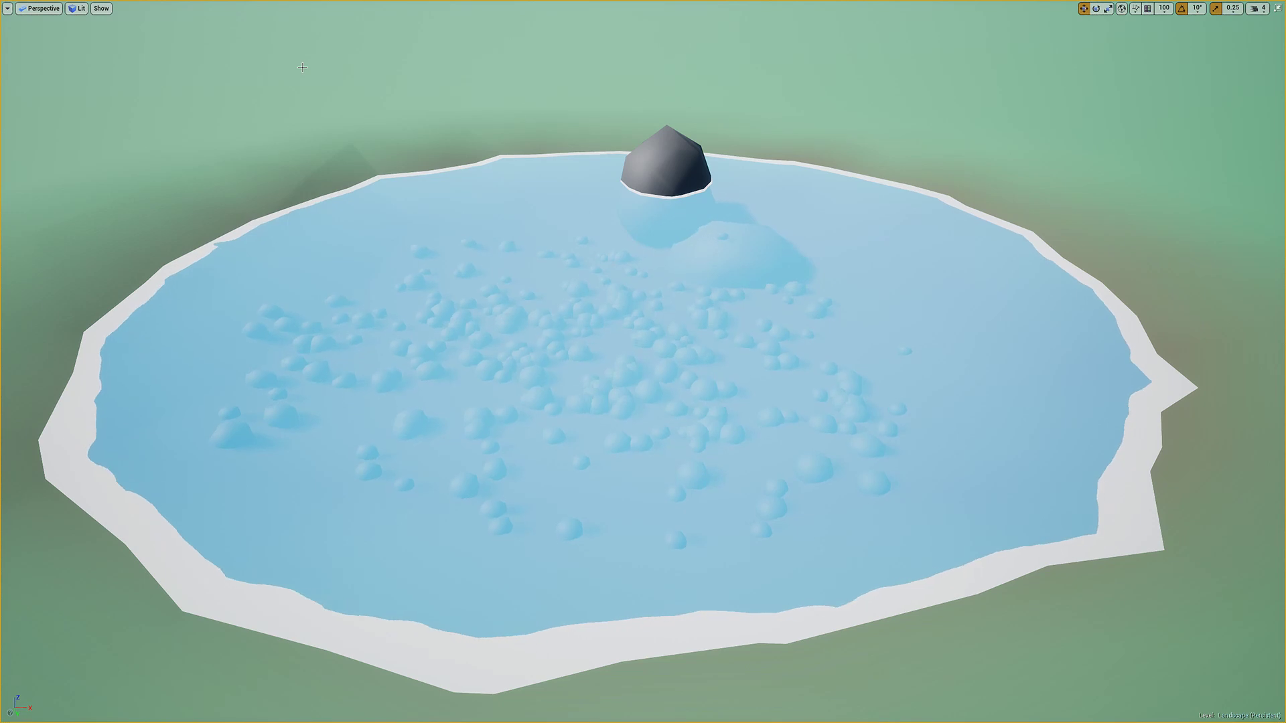
# Exit immersive full-screen lake view with F11 to bring back the full editor layout
pyautogui.press('F11')
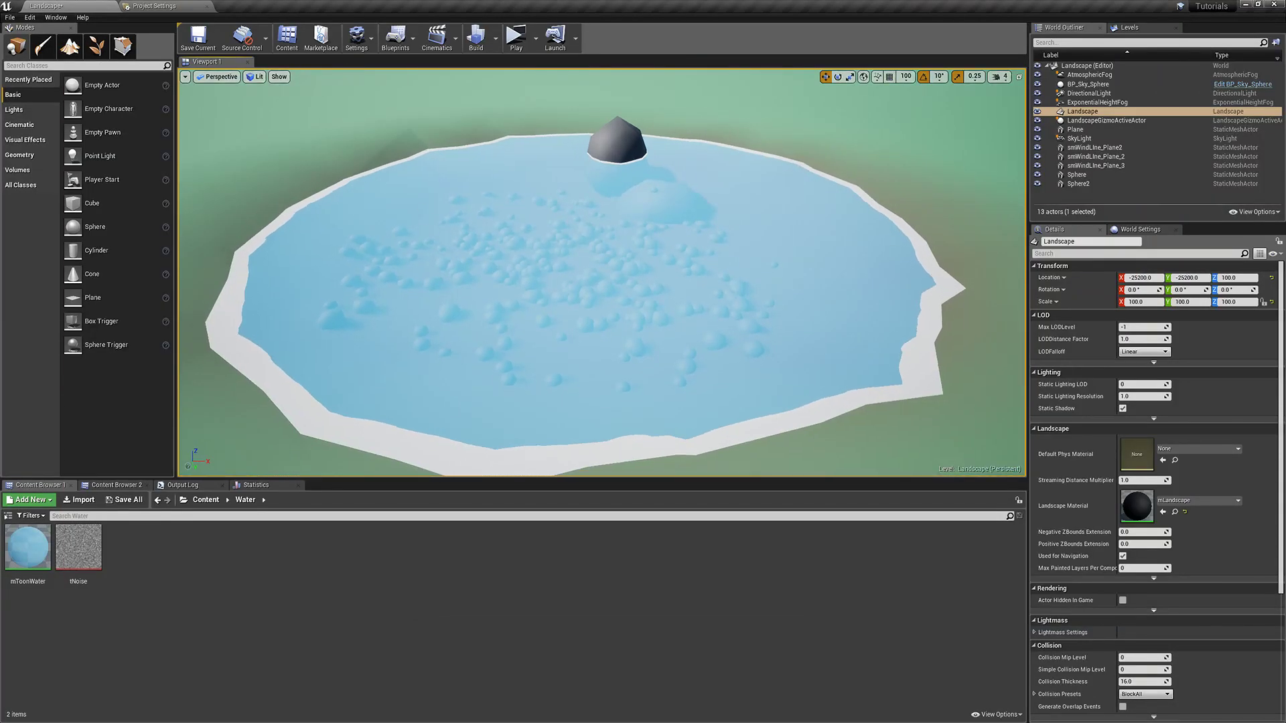
# Select and frame the lake plane, then create a new material named mToonWaterTut
pyautogui.click(315, 395)
pyautogui.press('f')
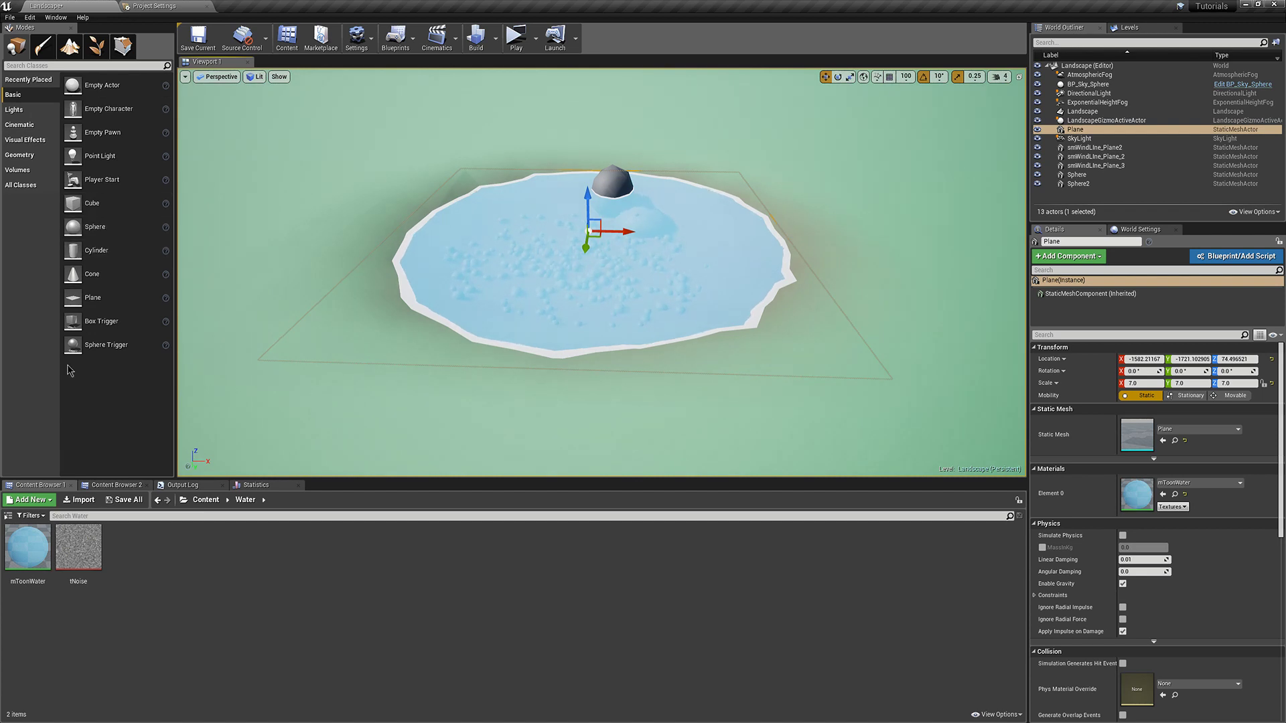
pyautogui.rightClick(146, 585)
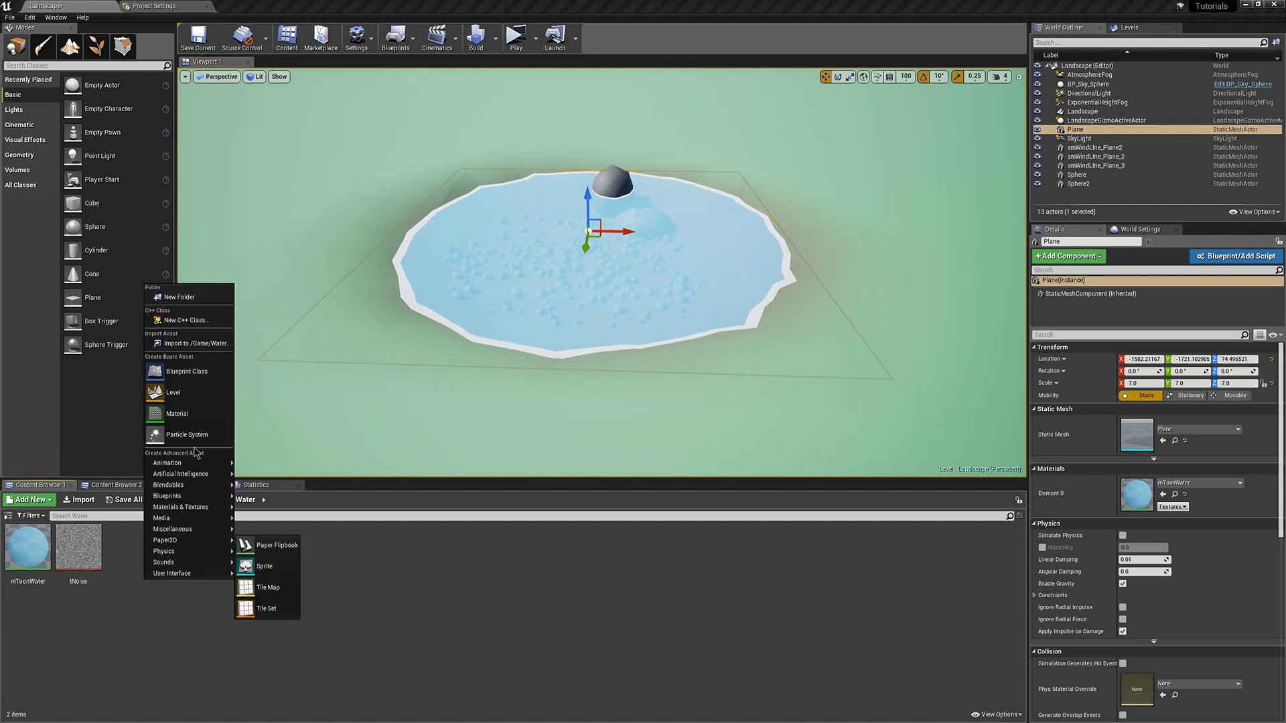
pyautogui.click(191, 413)
pyautogui.write('mToonWa')
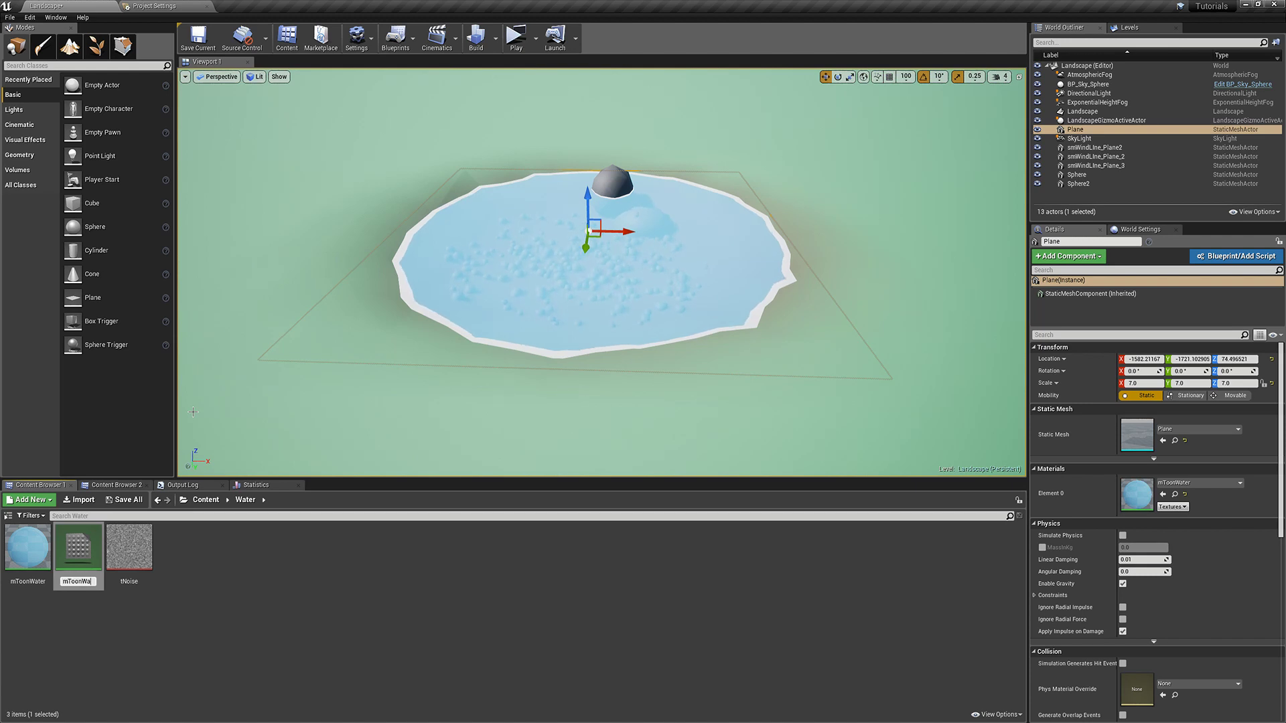
pyautogui.write('terTut')
pyautogui.press('Return')
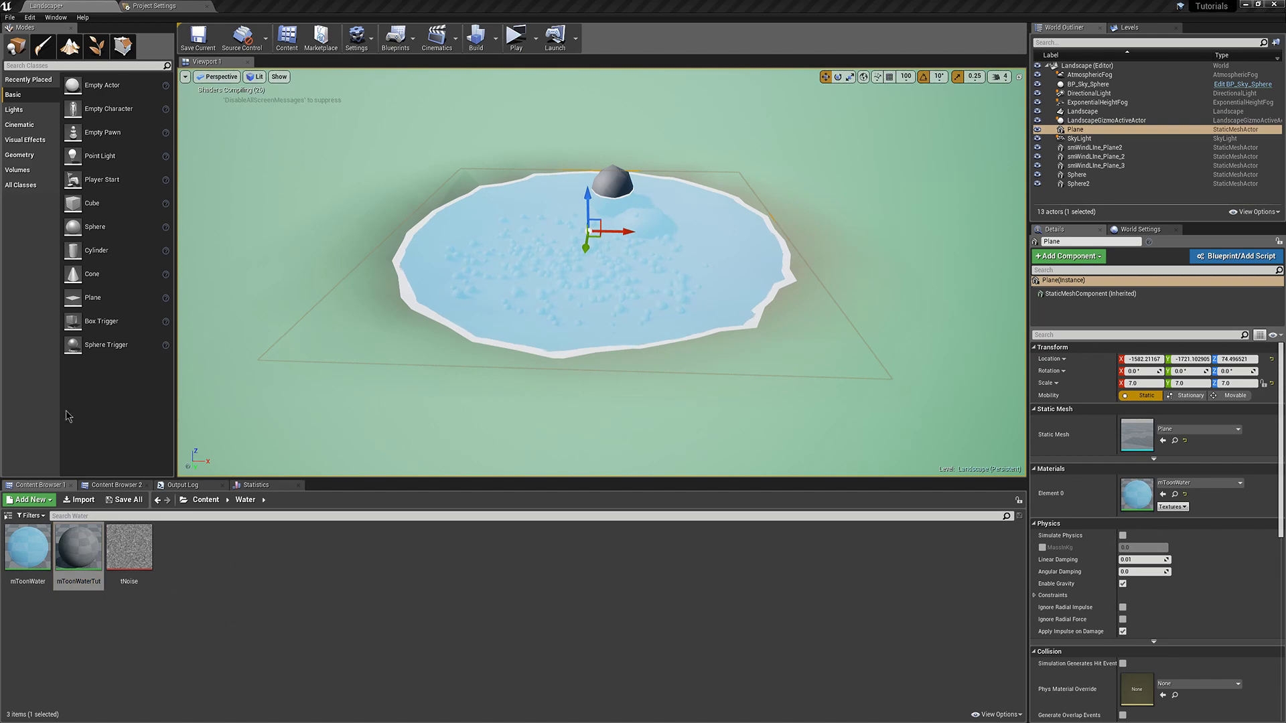
# Apply mToonWaterTut to the lake plane and bring up its Material Editor graph
pyautogui.doubleClick(79, 547)
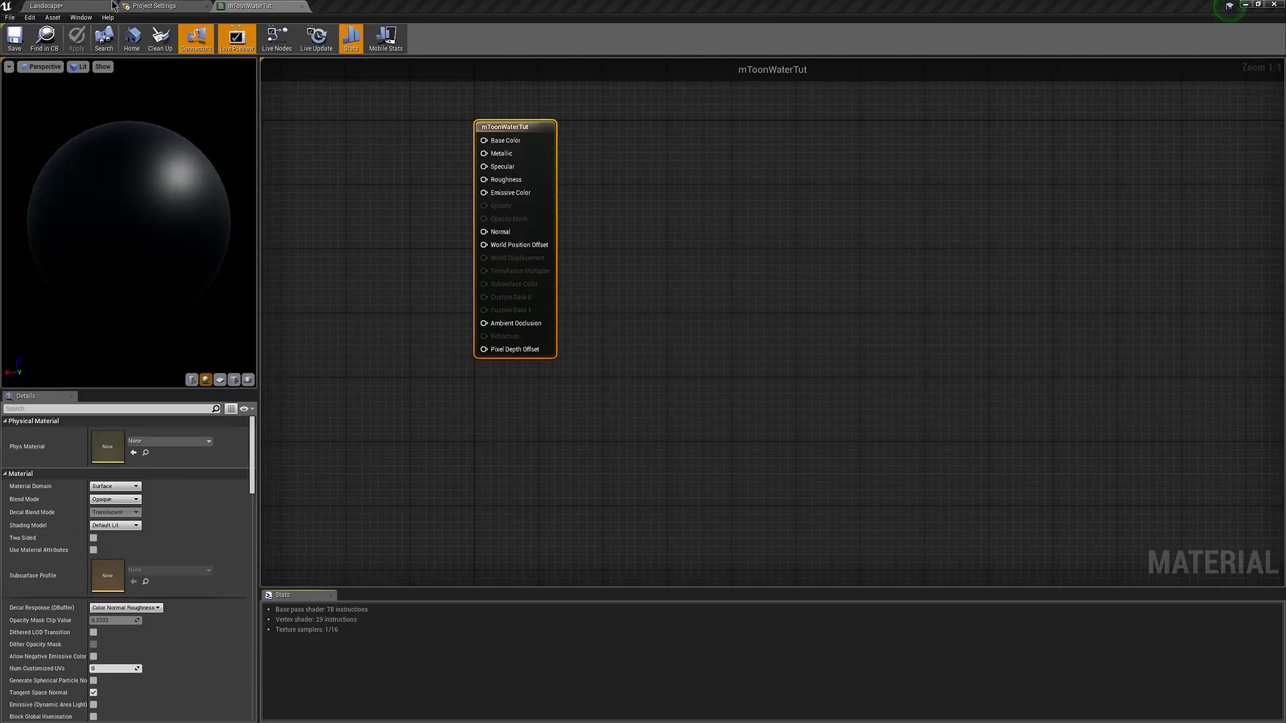
pyautogui.click(67, 5)
pyautogui.moveTo(79, 548); pyautogui.dragTo(478, 239)
pyautogui.scroll(4, 482, 235)
pyautogui.scroll(-2, 482, 234)
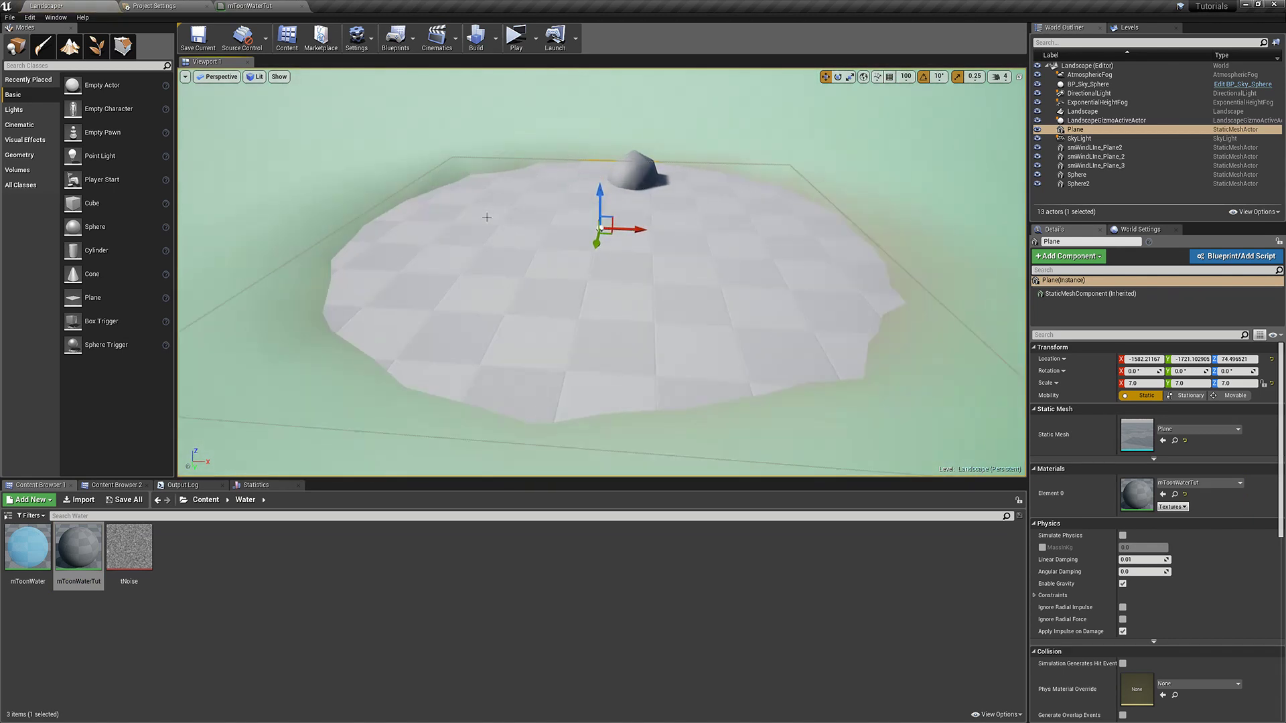
pyautogui.click(247, 5)
pyautogui.moveTo(398, 228); pyautogui.dragTo(628, 288, button='right')
# Add a Vector Parameter node named BaseColor to the material graph
pyautogui.moveTo(647, 176); pyautogui.dragTo(776, 201, button='right')
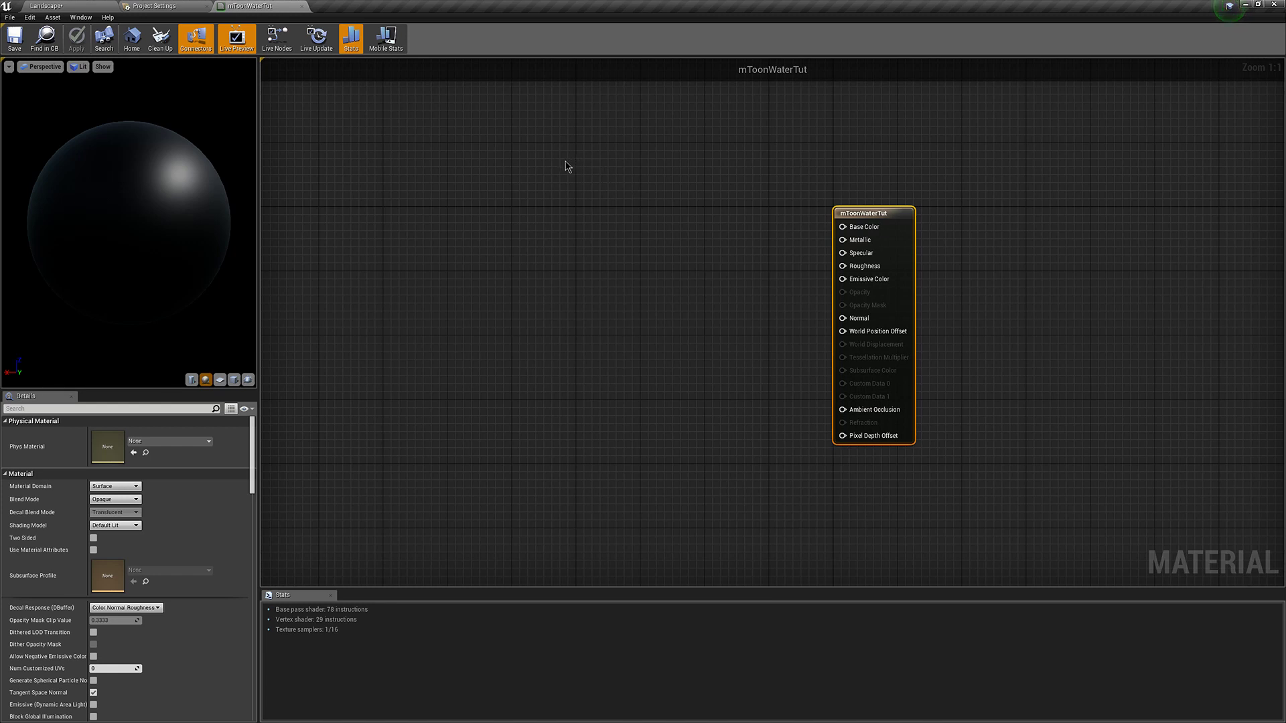
pyautogui.click(644, 199)
pyautogui.click(635, 194)
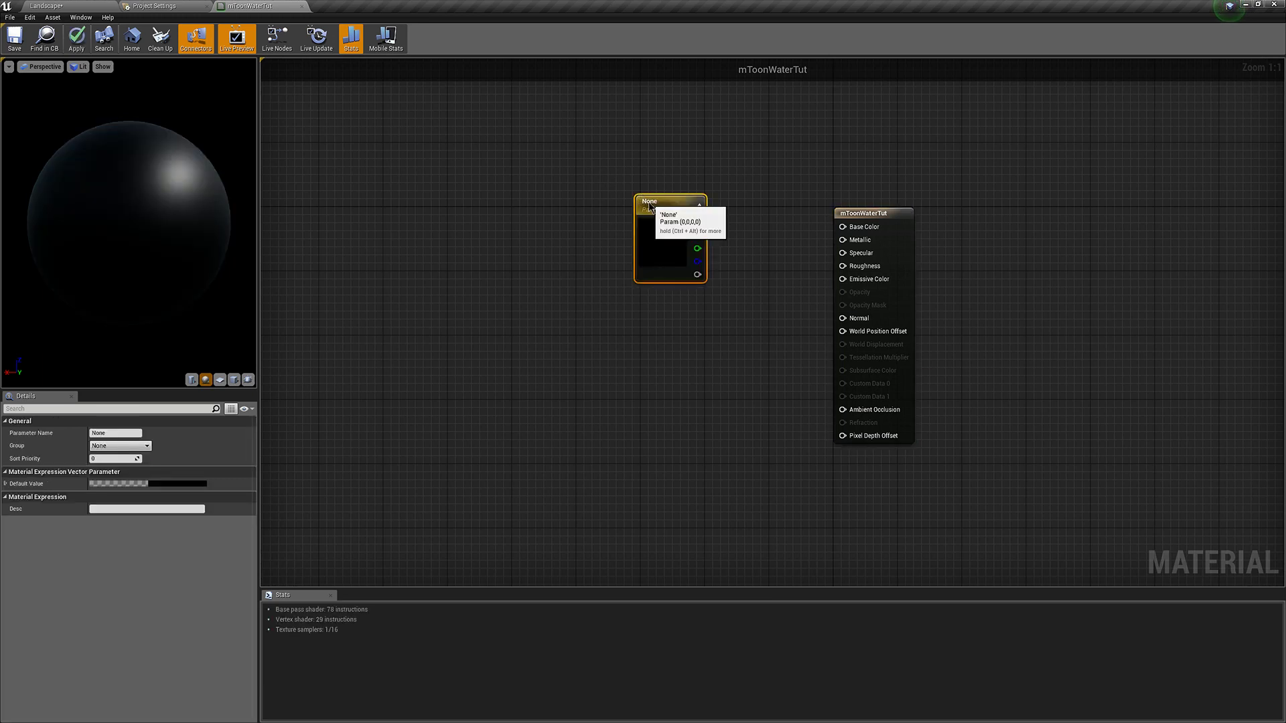
pyautogui.click(115, 433)
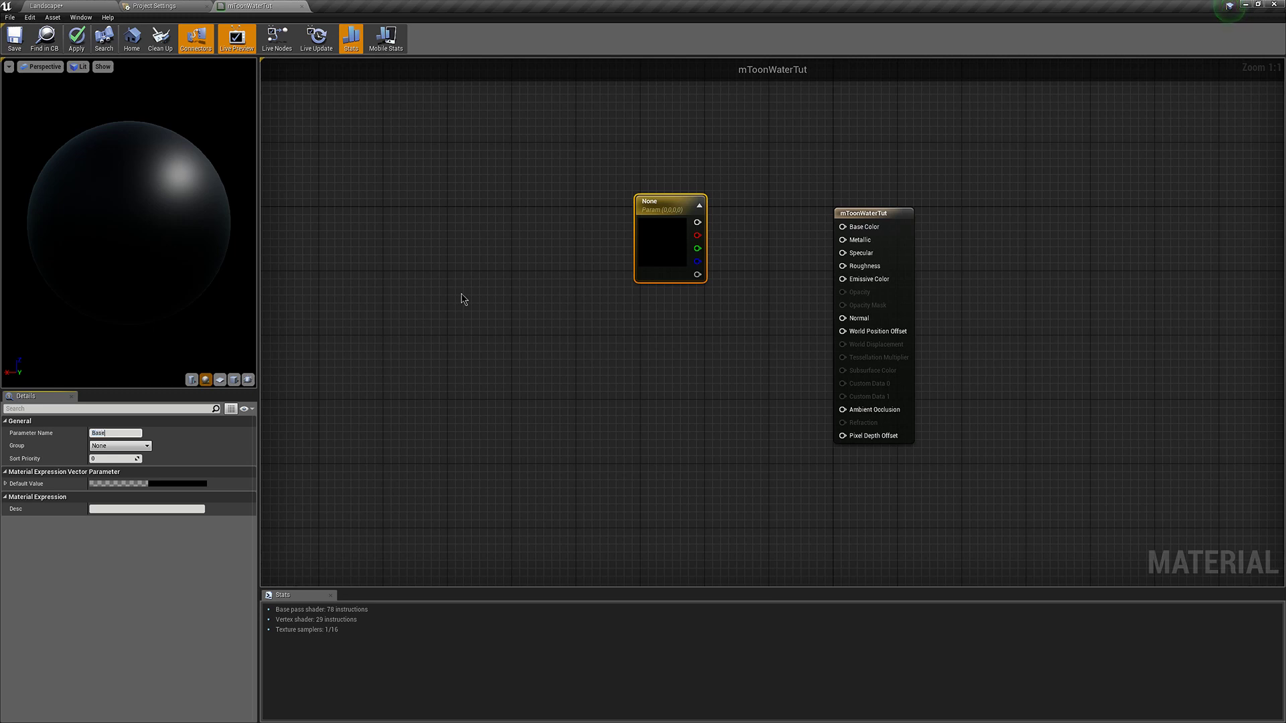
pyautogui.press('Return')
# Set BaseColor to cyan (0, 0.549, 0.807) and wire it into Base Color
pyautogui.doubleClick(659, 220)
pyautogui.moveTo(704, 296); pyautogui.dragTo(676, 284)
pyautogui.click(807, 277)
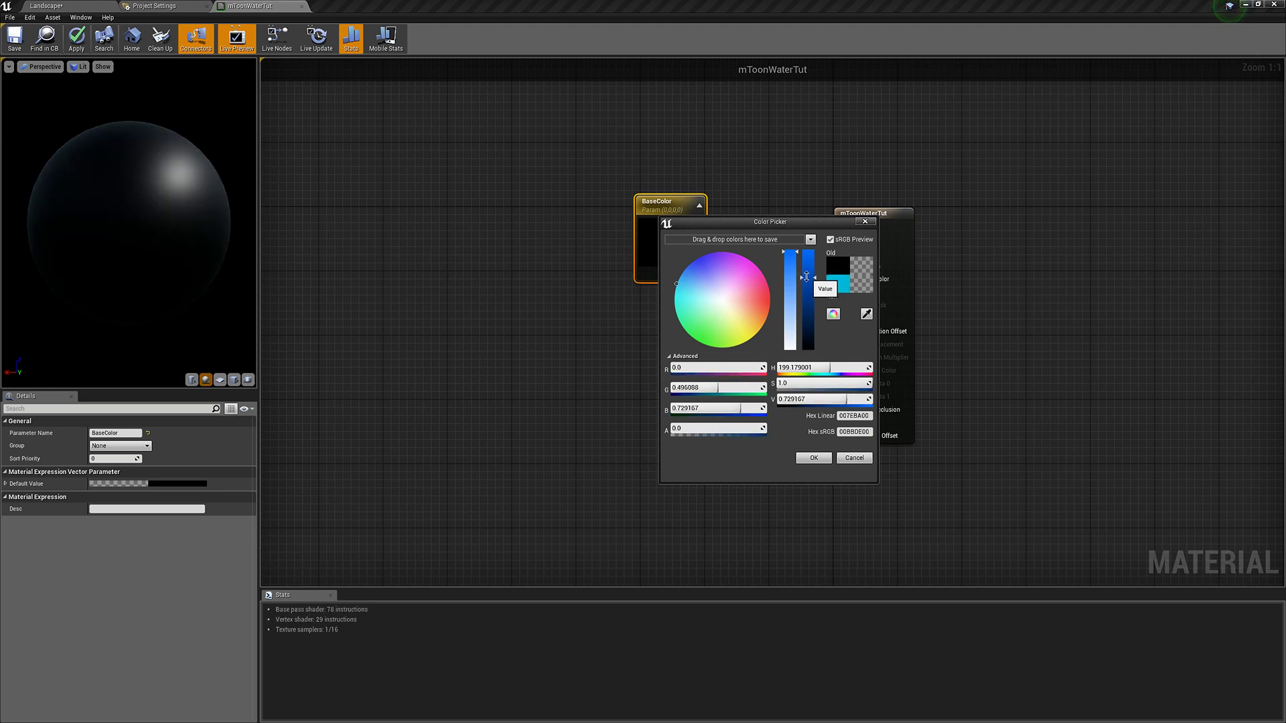
pyautogui.click(813, 457)
pyautogui.moveTo(672, 334); pyautogui.dragTo(654, 415, button='right')
pyautogui.moveTo(626, 352)
pyautogui.mouseDown()
pyautogui.moveTo(580, 282)
pyautogui.moveTo(613, 351)
pyautogui.mouseUp()
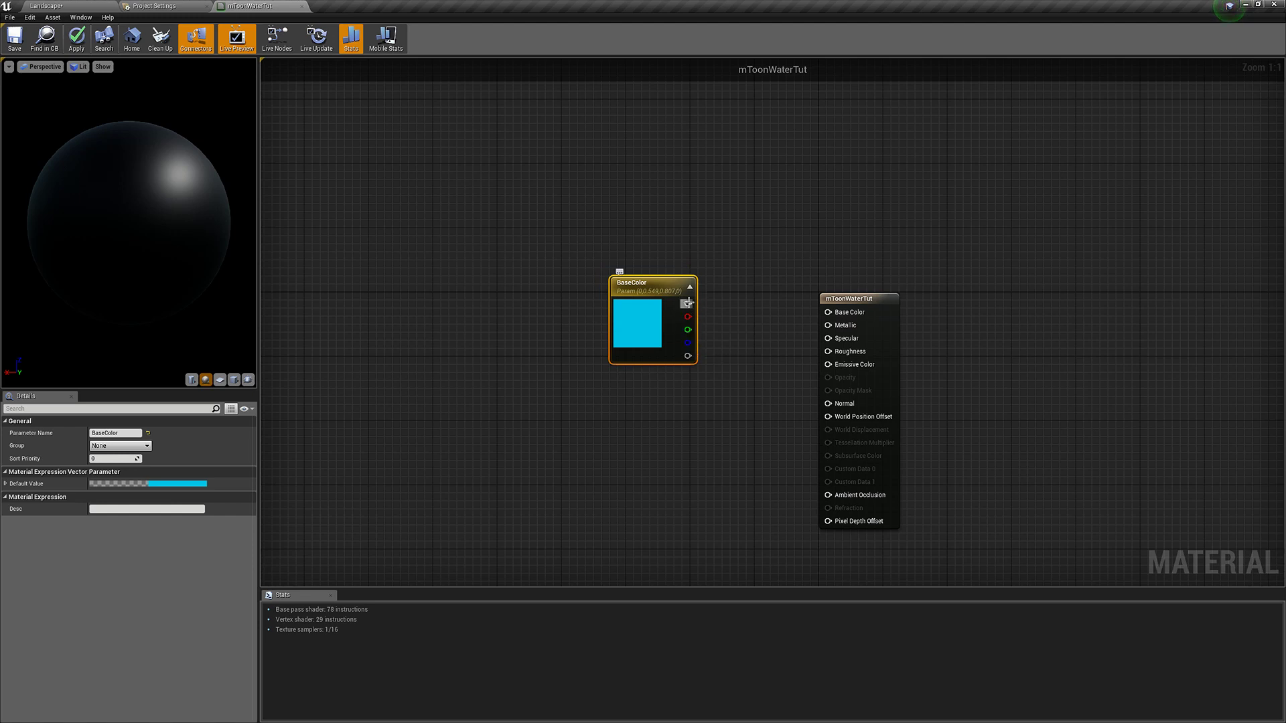
pyautogui.moveTo(688, 303); pyautogui.dragTo(829, 315)
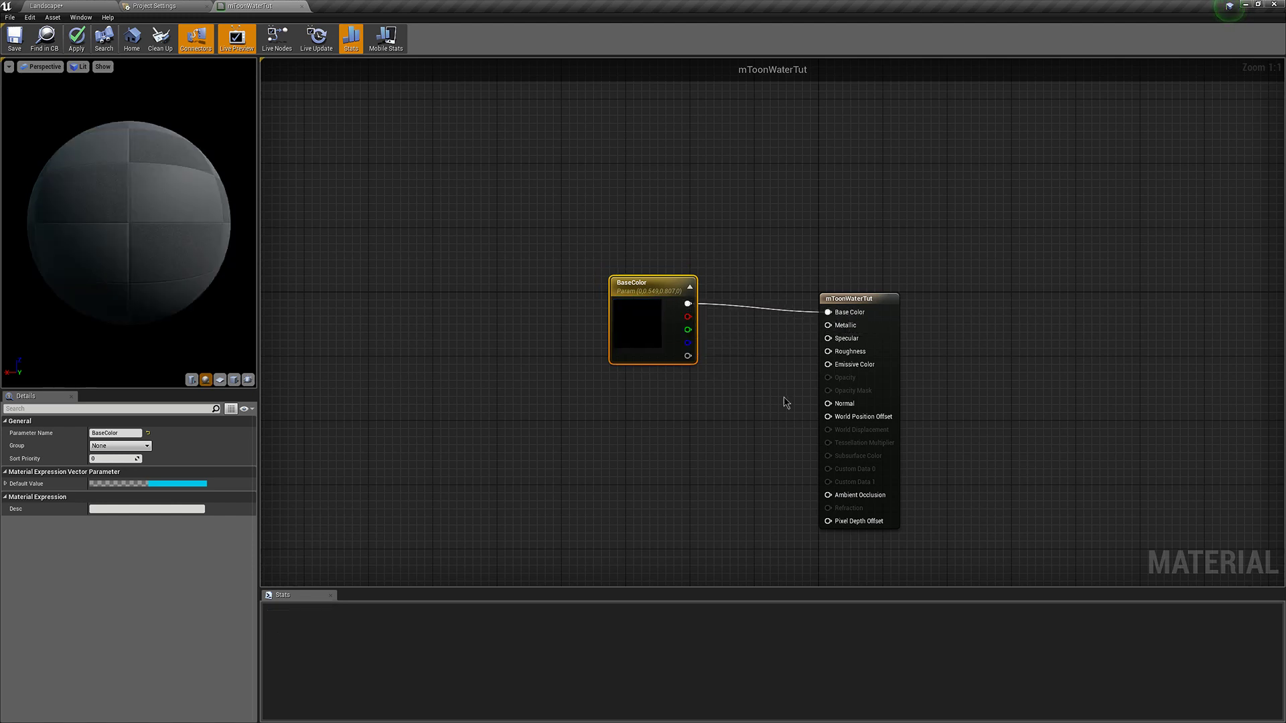
# Wire a constant 0 into Roughness and add a scalar parameter, deleting a stray comment box
pyautogui.click(735, 364)
pyautogui.moveTo(761, 390); pyautogui.dragTo(830, 360)
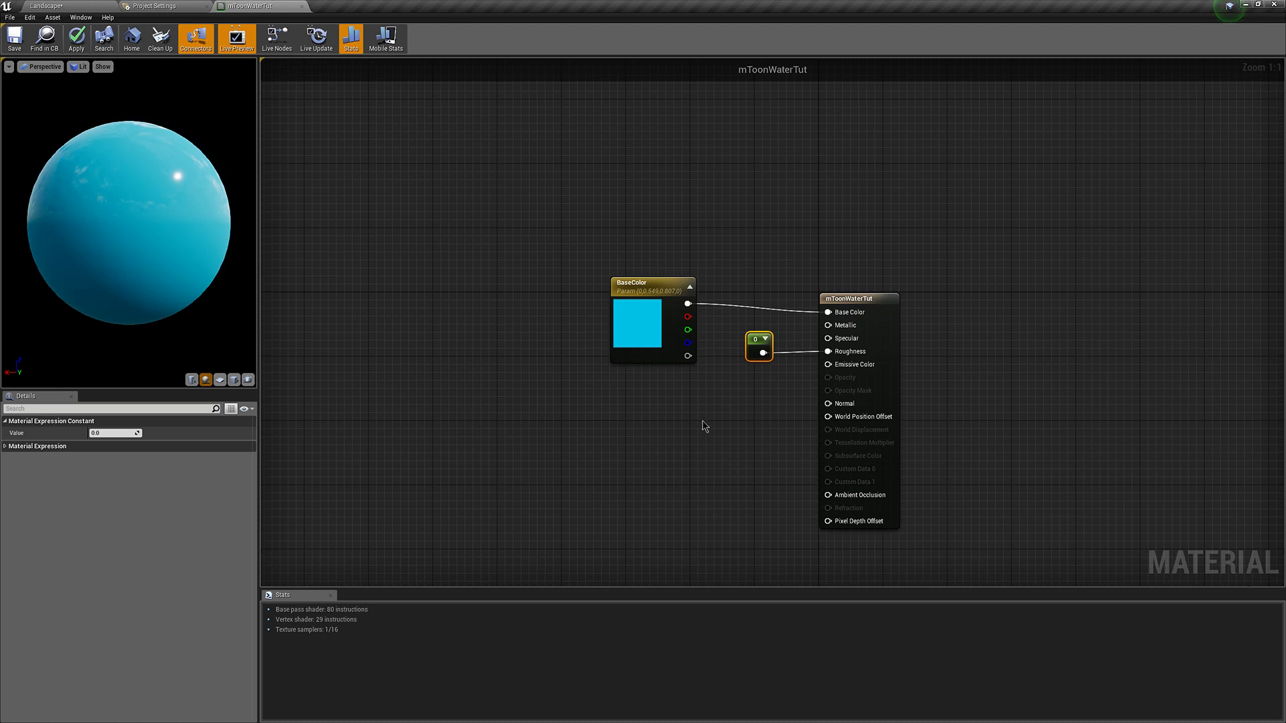
pyautogui.click(732, 412)
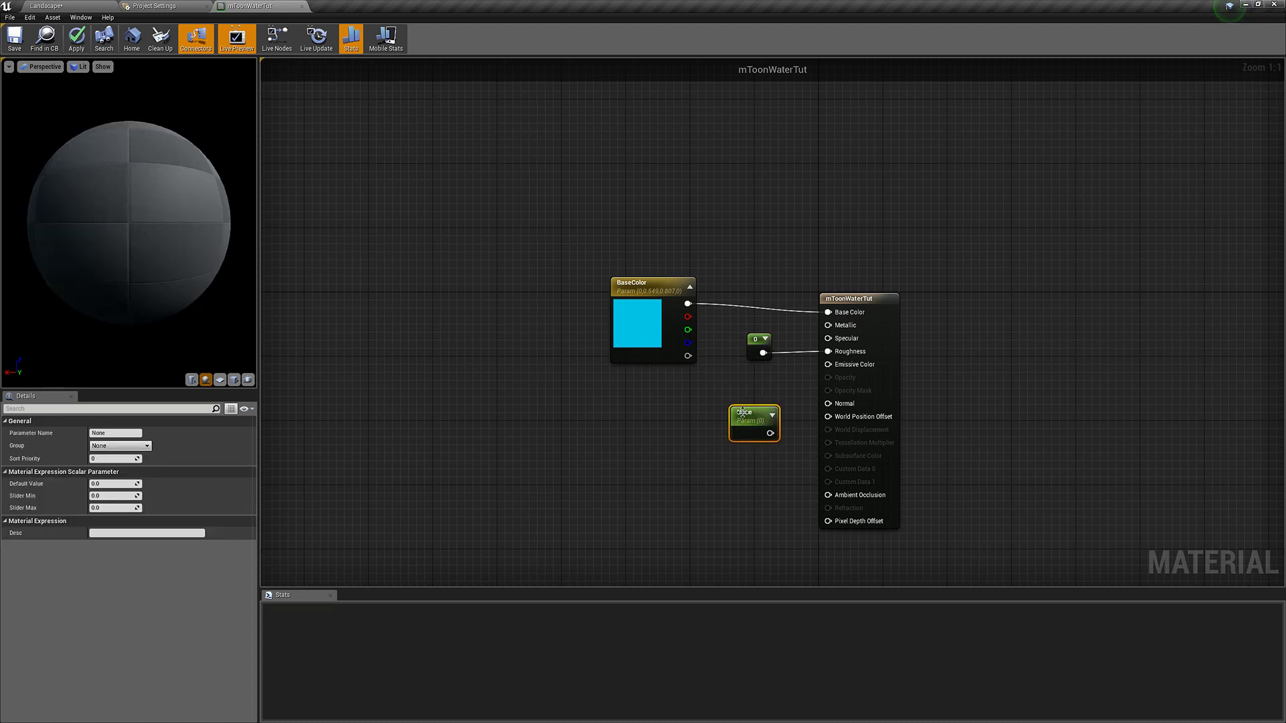
pyautogui.click(122, 433)
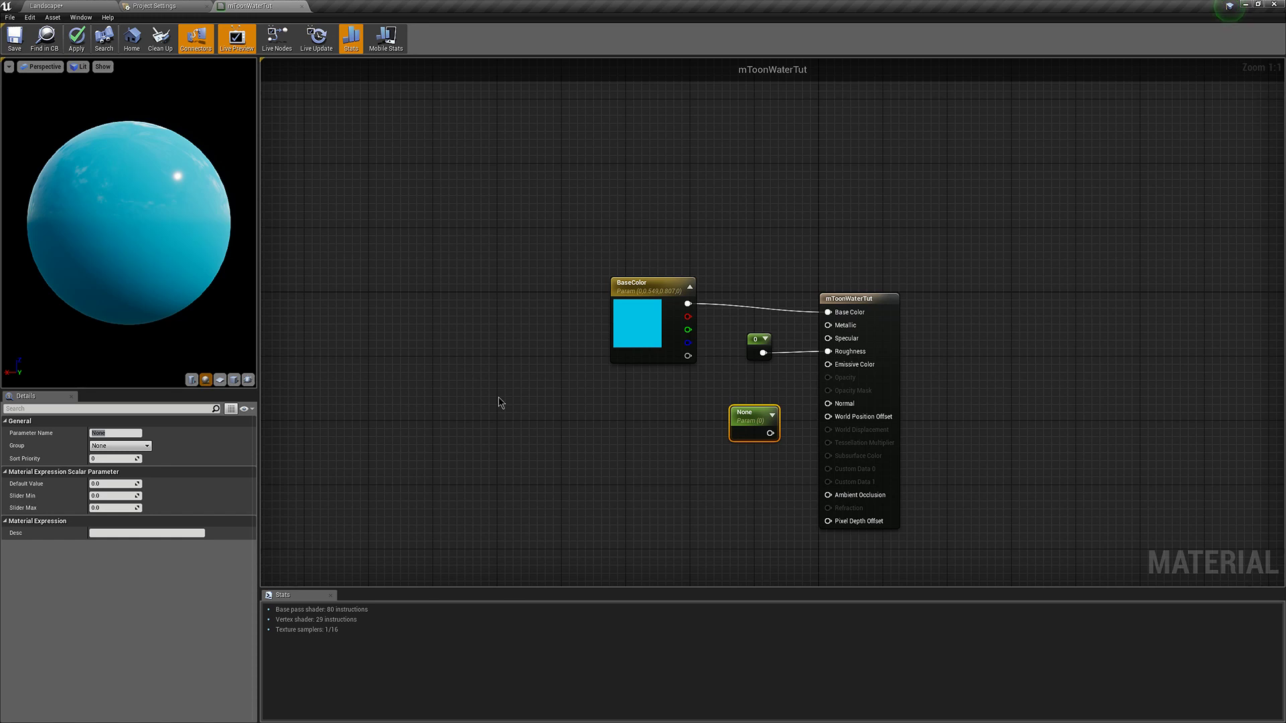
pyautogui.press('c')
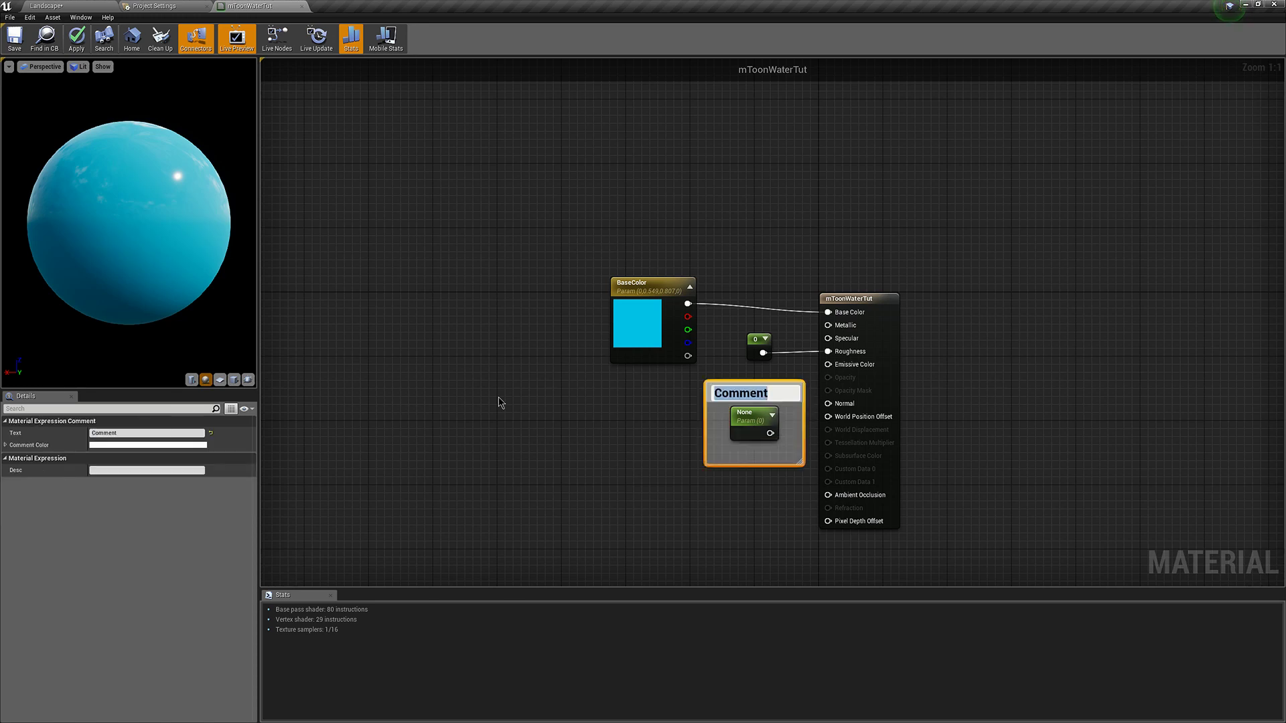
pyautogui.click(768, 420)
pyautogui.press('Delete')
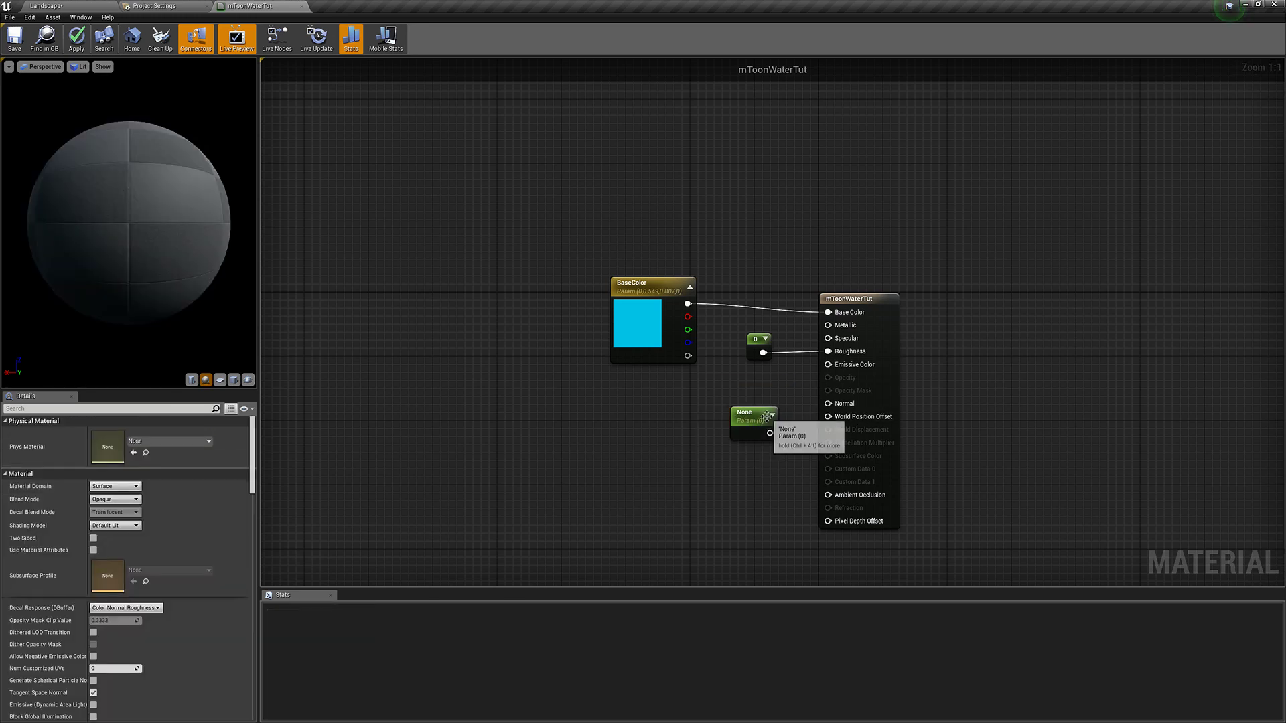
pyautogui.click(768, 420)
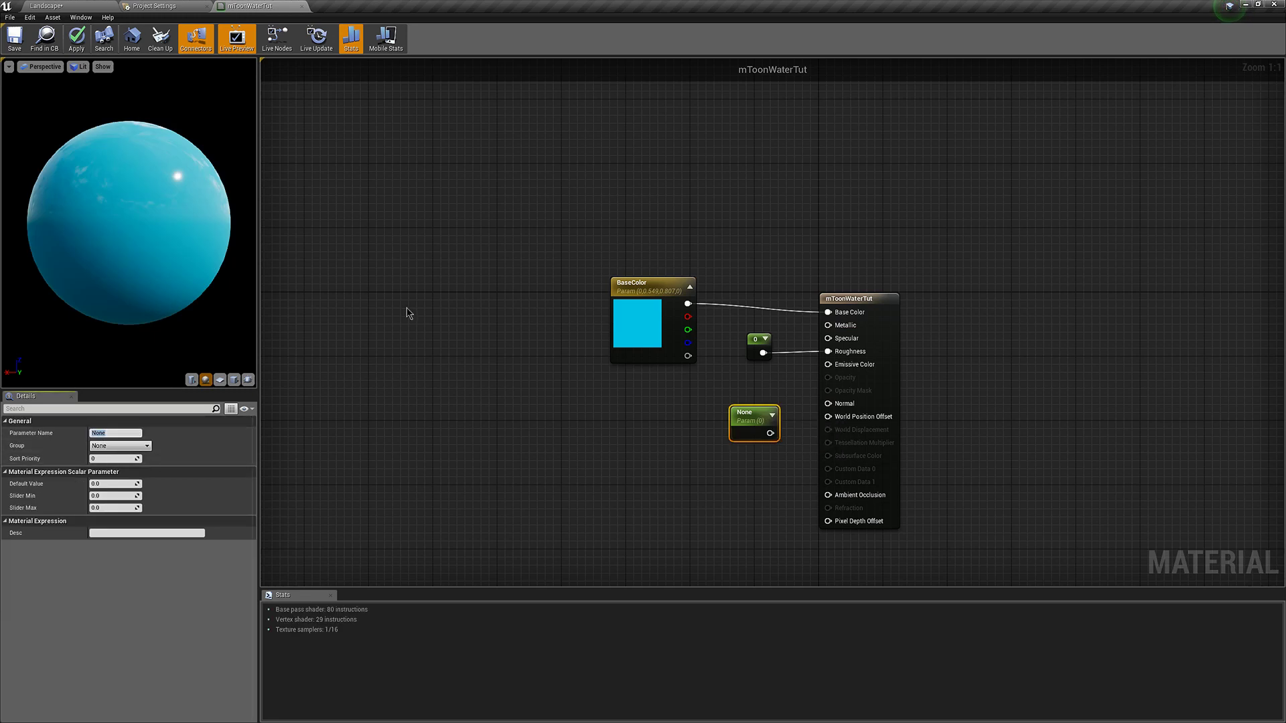
# Name the scalar parameter Opacity and give it a default value of 0.5
pyautogui.write('Opacity')
pyautogui.press('Return')
pyautogui.click(106, 485)
pyautogui.write('0.5')
pyautogui.press('Return')
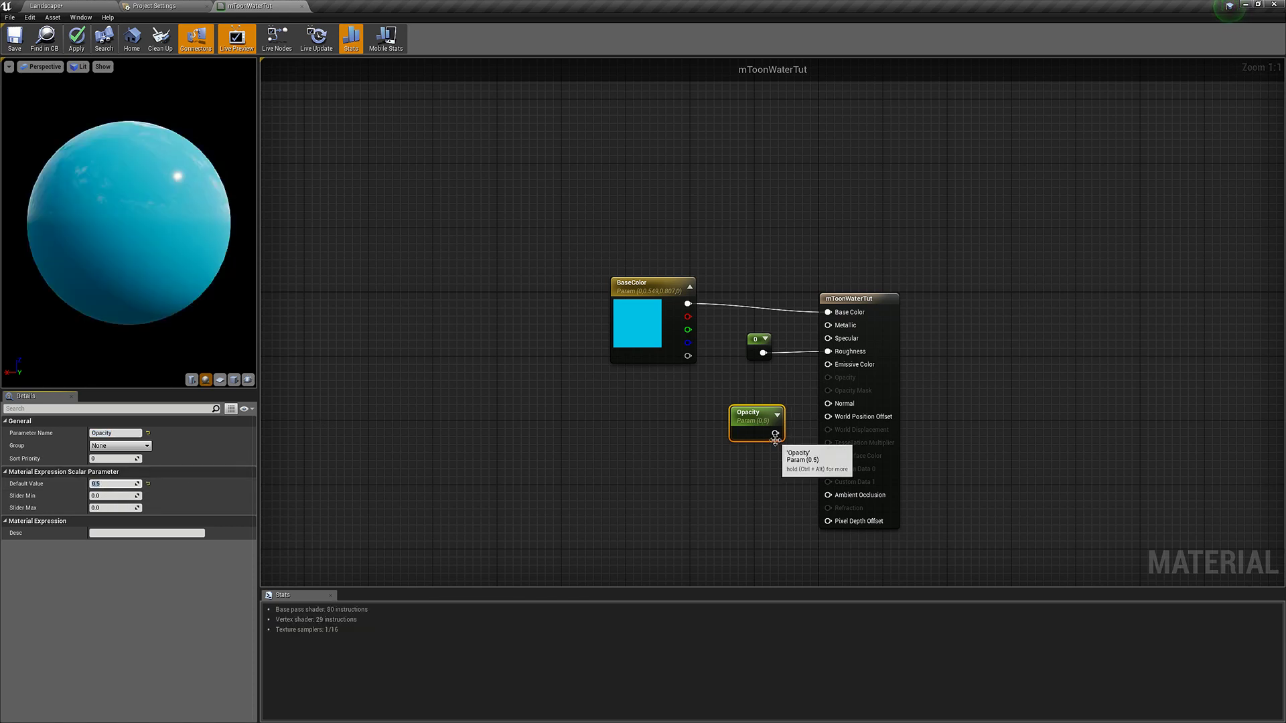
pyautogui.moveTo(775, 435); pyautogui.dragTo(829, 378)
pyautogui.click(791, 391)
# Set the material's Blend Mode to Translucent and lighting mode to Surface TranslucencyVolume
pyautogui.click(830, 296)
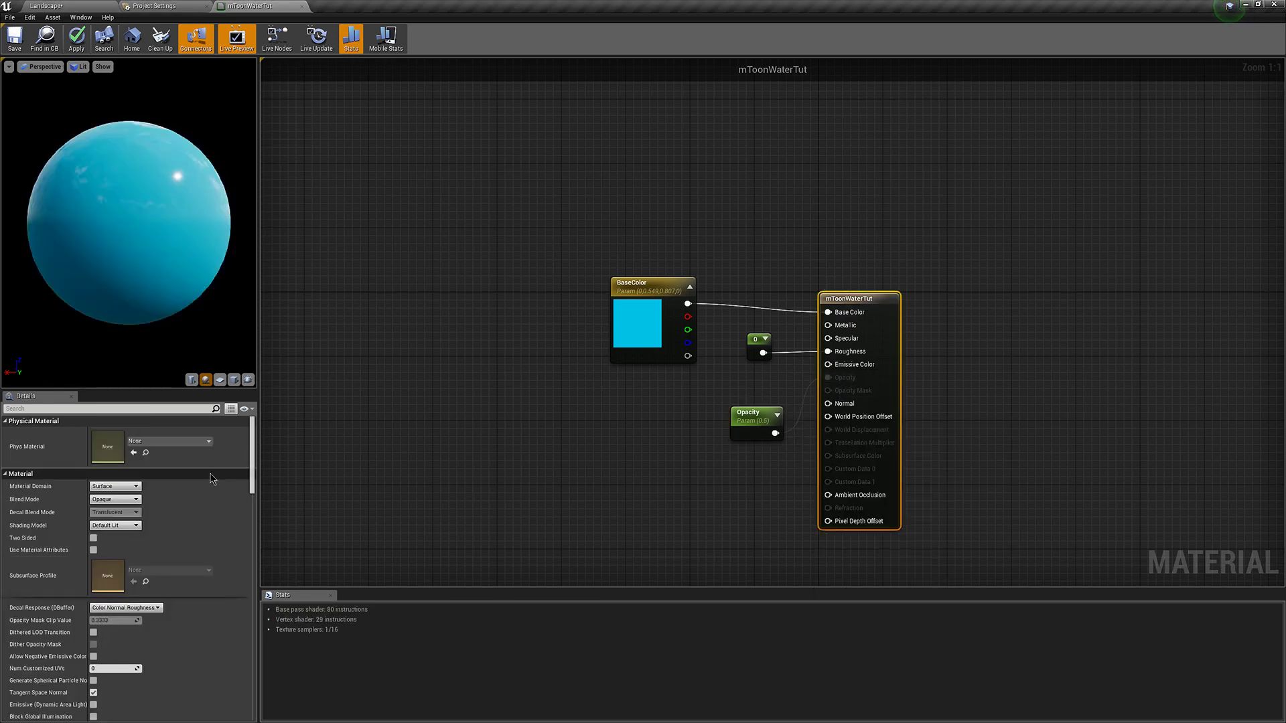
pyautogui.click(114, 500)
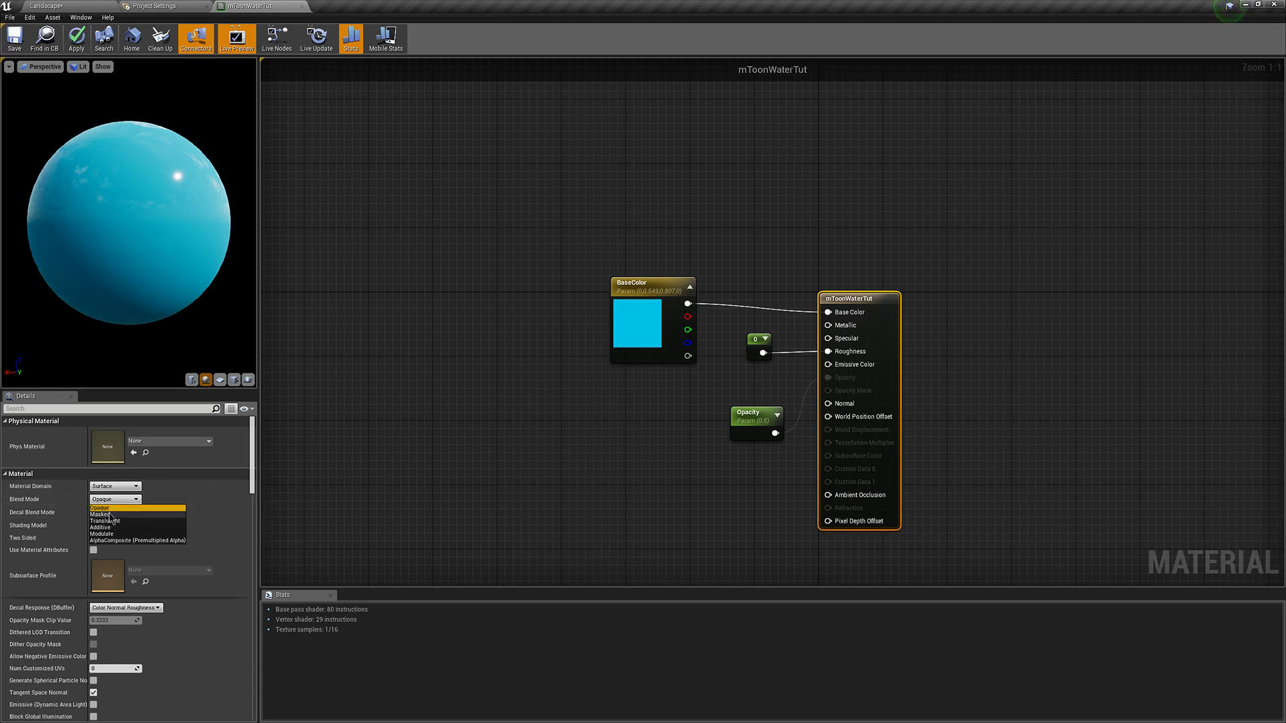
pyautogui.click(107, 521)
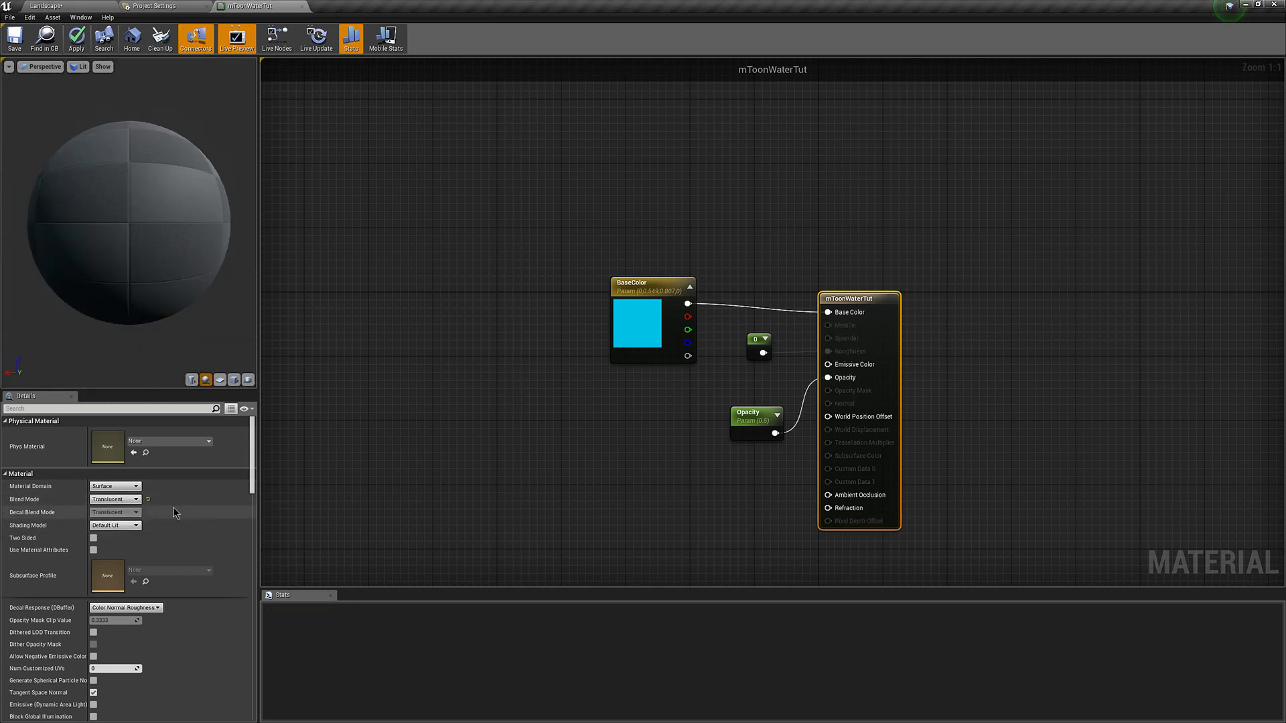
pyautogui.scroll(-7, 134, 575)
pyautogui.click(132, 585)
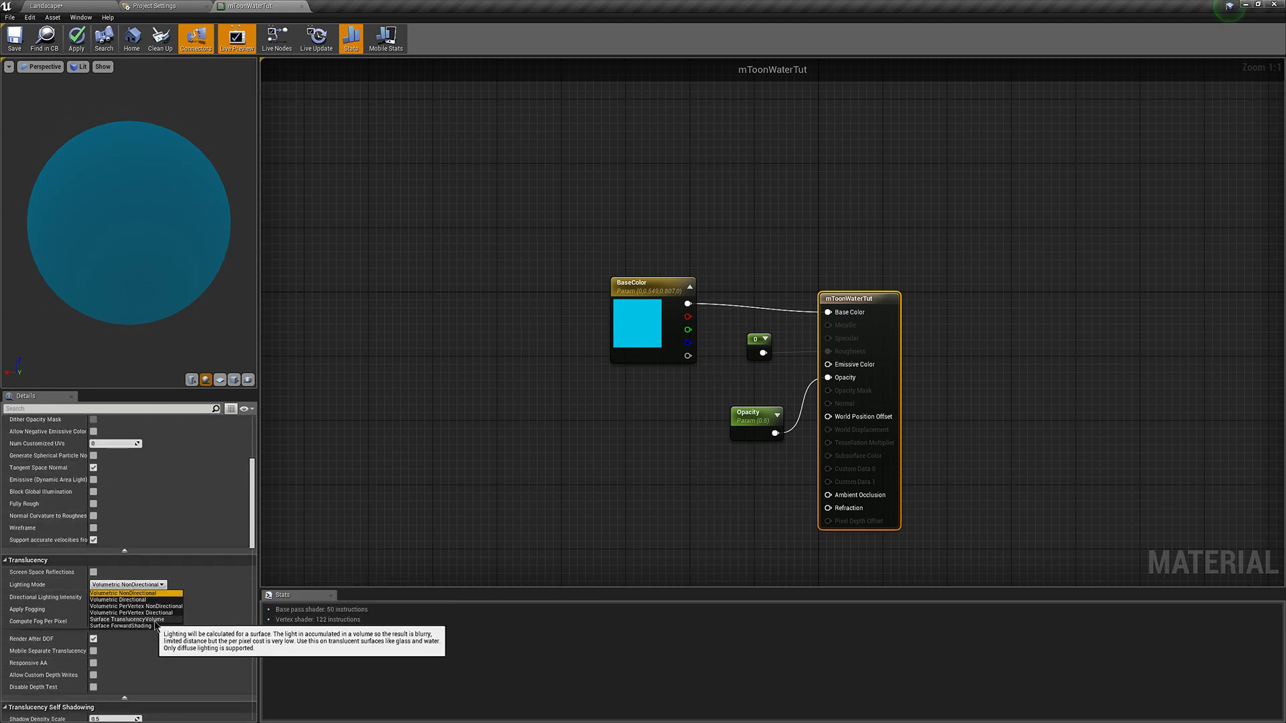
pyautogui.click(163, 620)
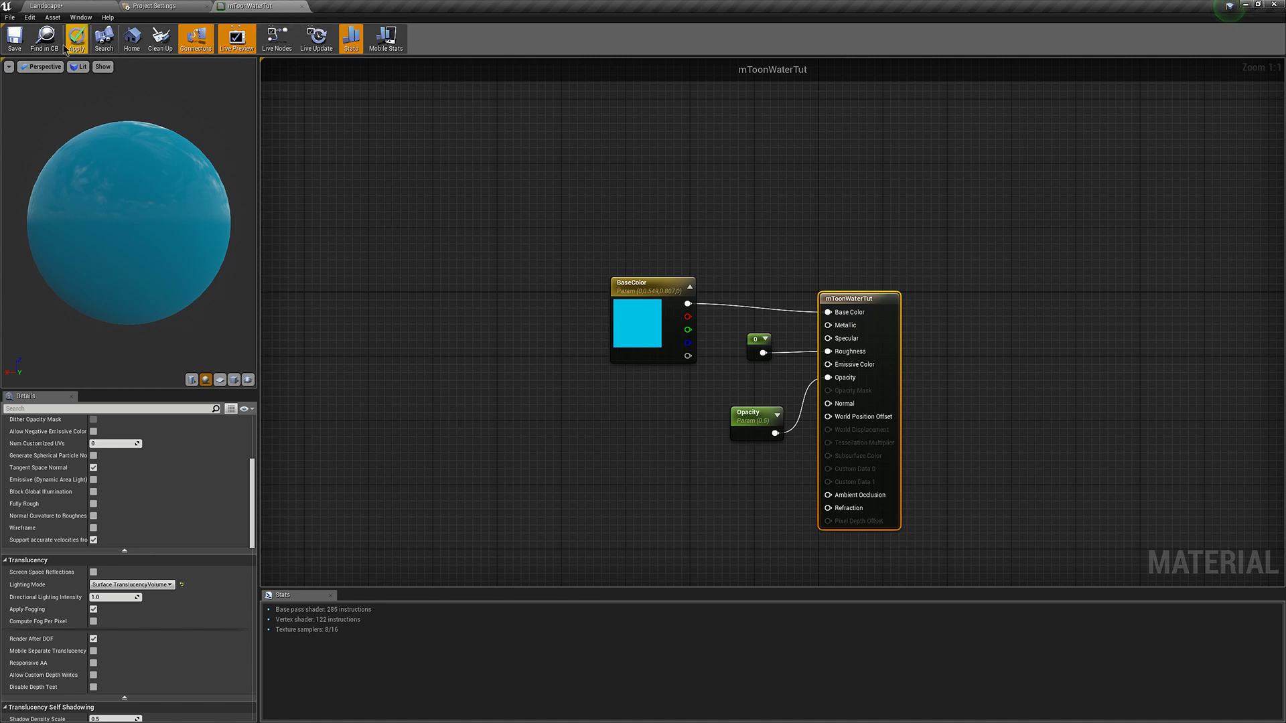
pyautogui.hotkey('ctrl', 's')
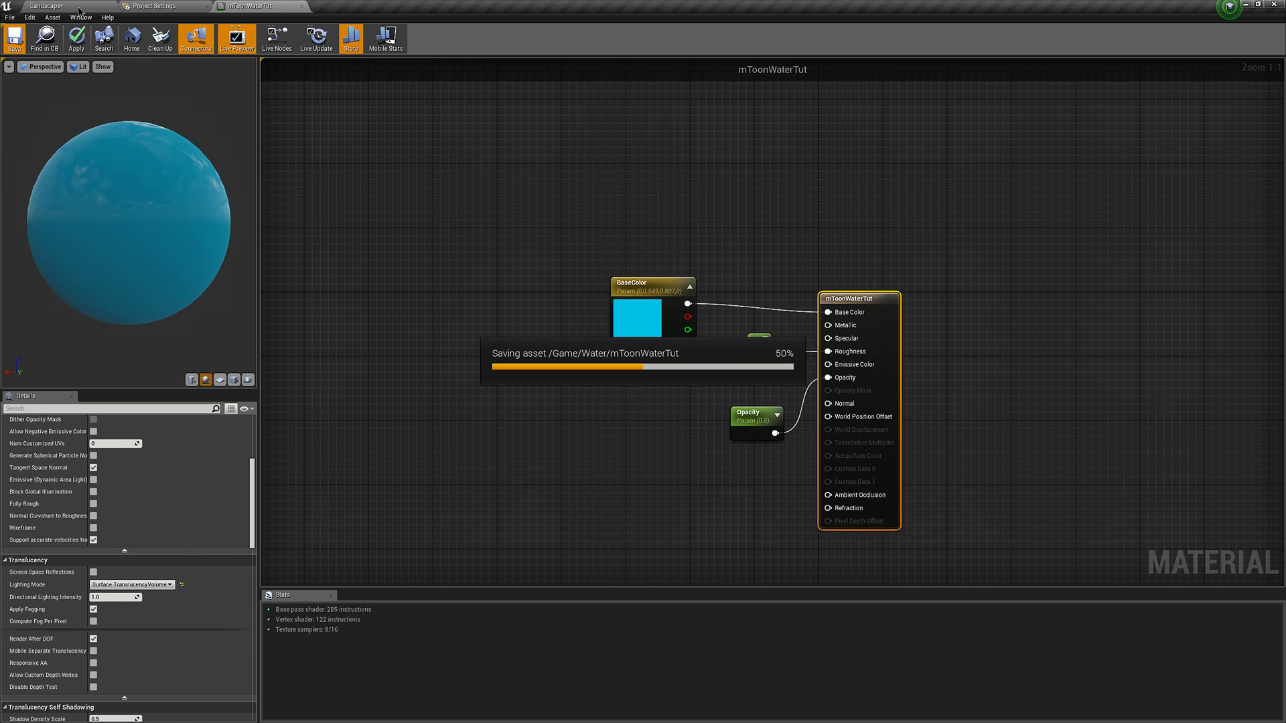
pyautogui.click(80, 8)
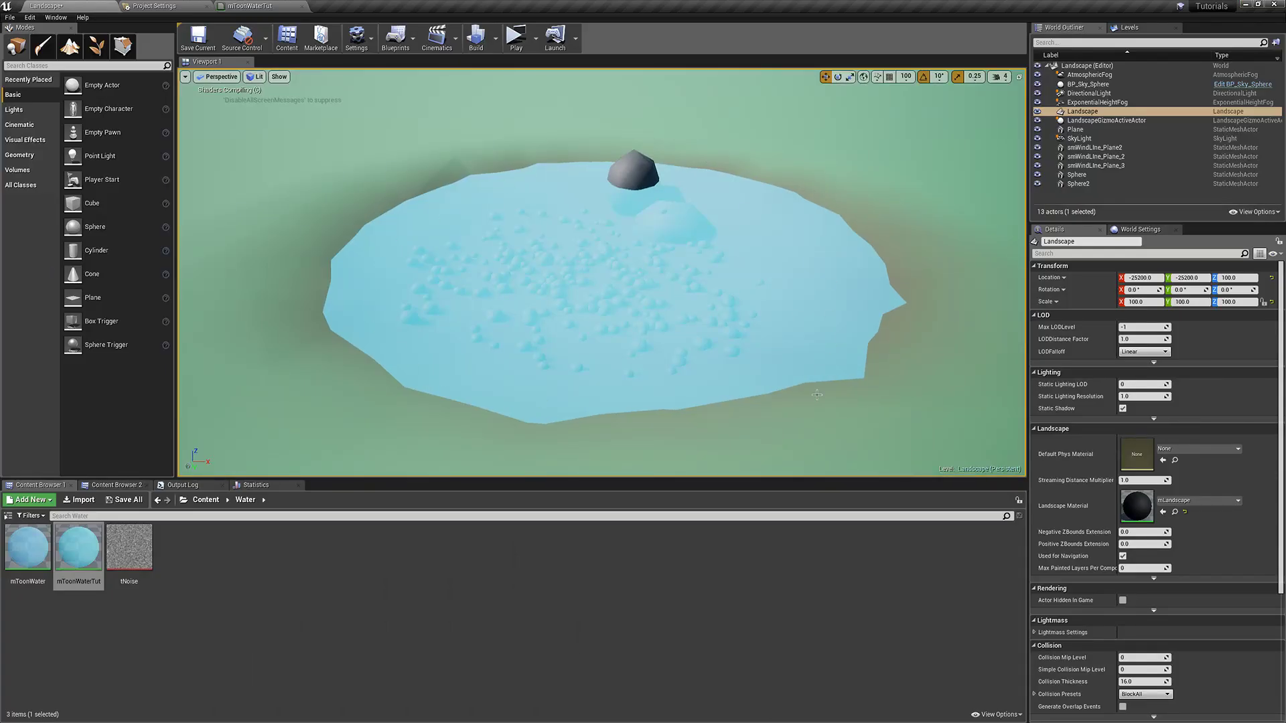
# Add a Depth Fade node with a constant 1 wired into its Opacity input
pyautogui.click(260, 6)
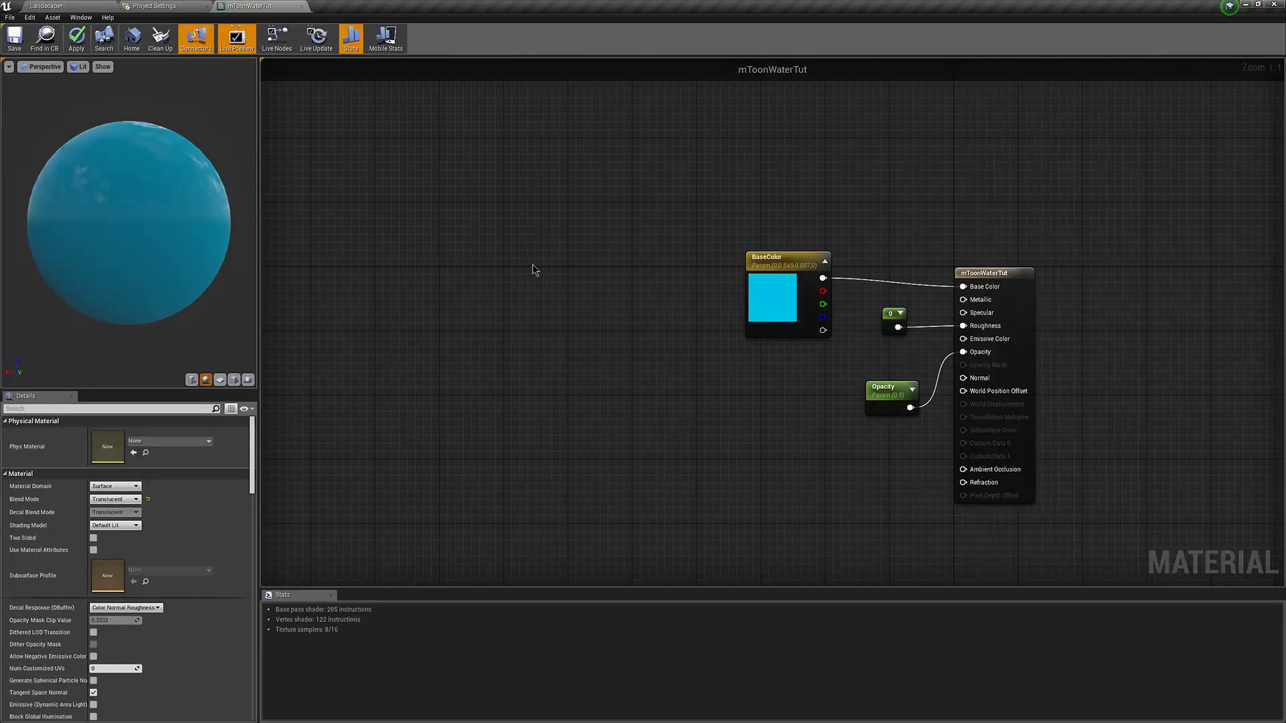
pyautogui.rightClick(550, 239)
pyautogui.scroll(-5, 552, 236)
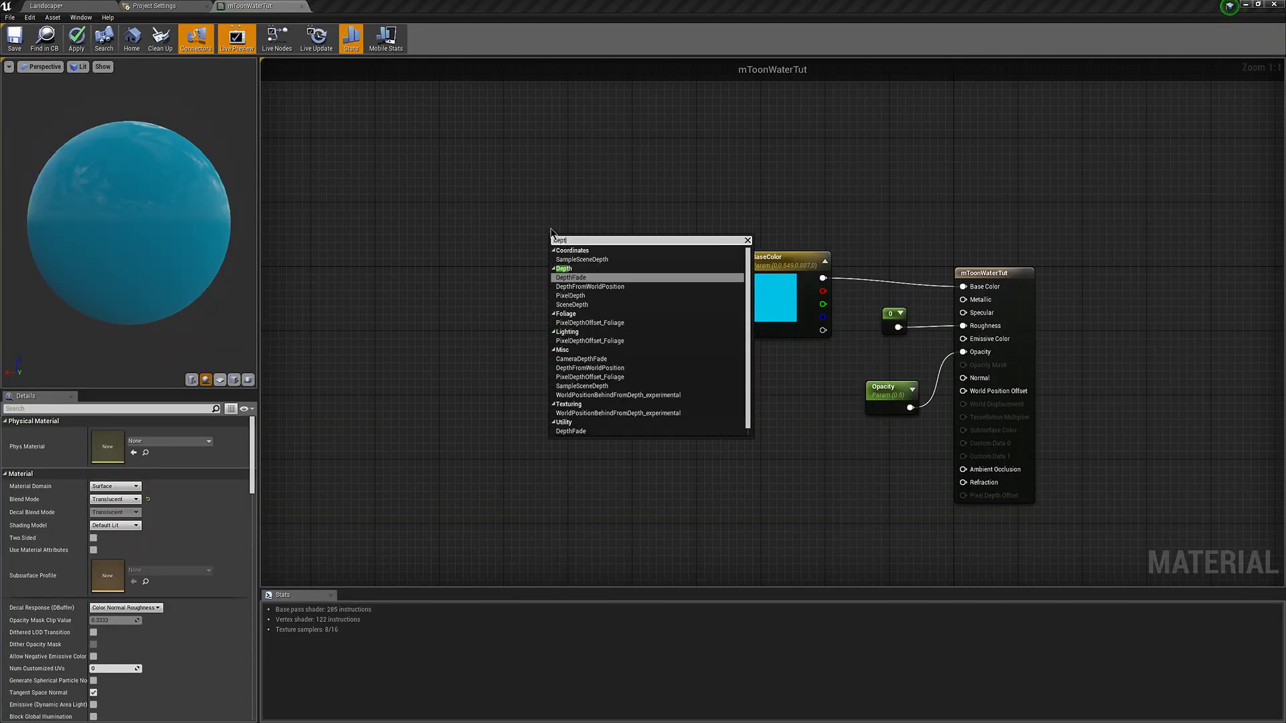
pyautogui.press('Escape')
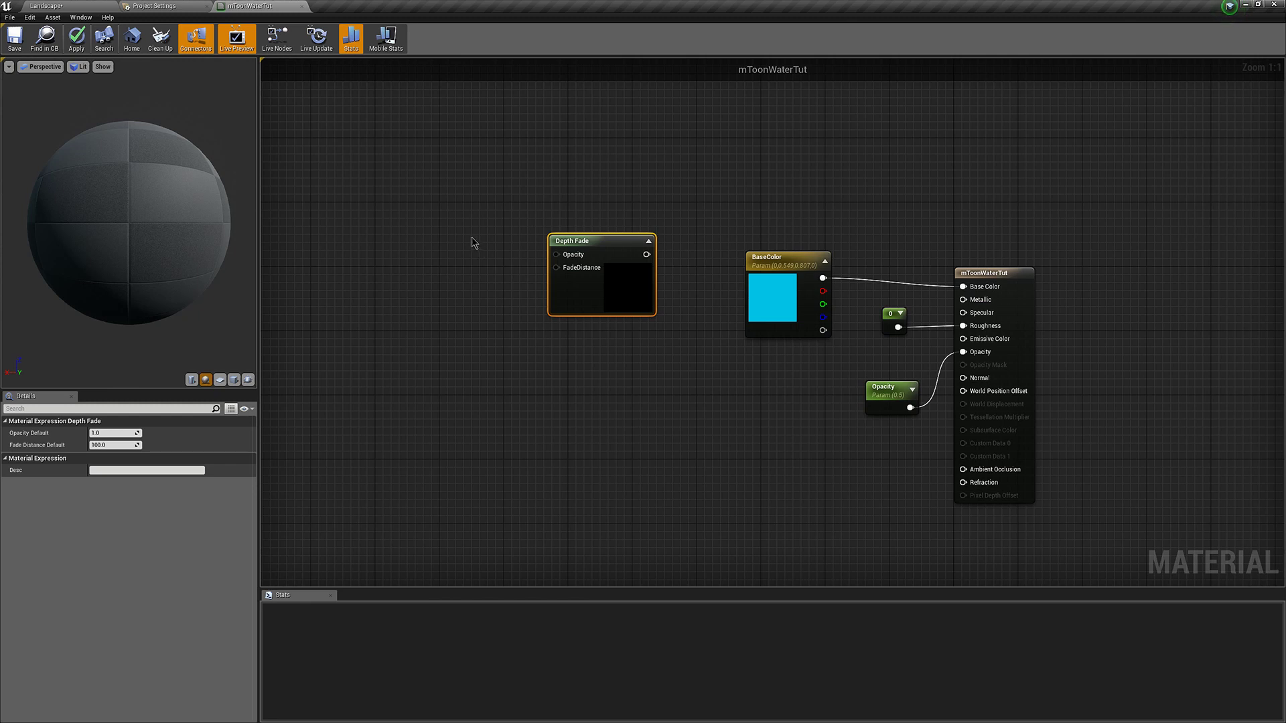
pyautogui.click(469, 241)
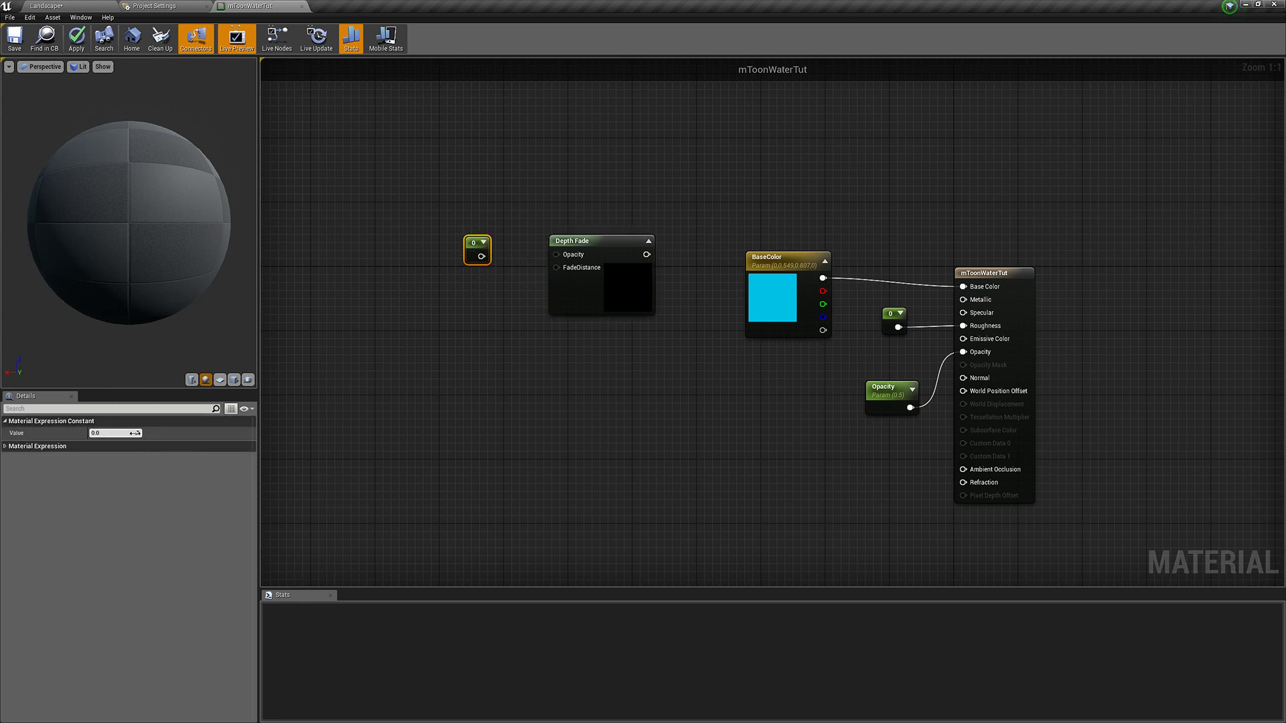
pyautogui.click(132, 433)
pyautogui.write('1')
pyautogui.moveTo(481, 256); pyautogui.dragTo(554, 255)
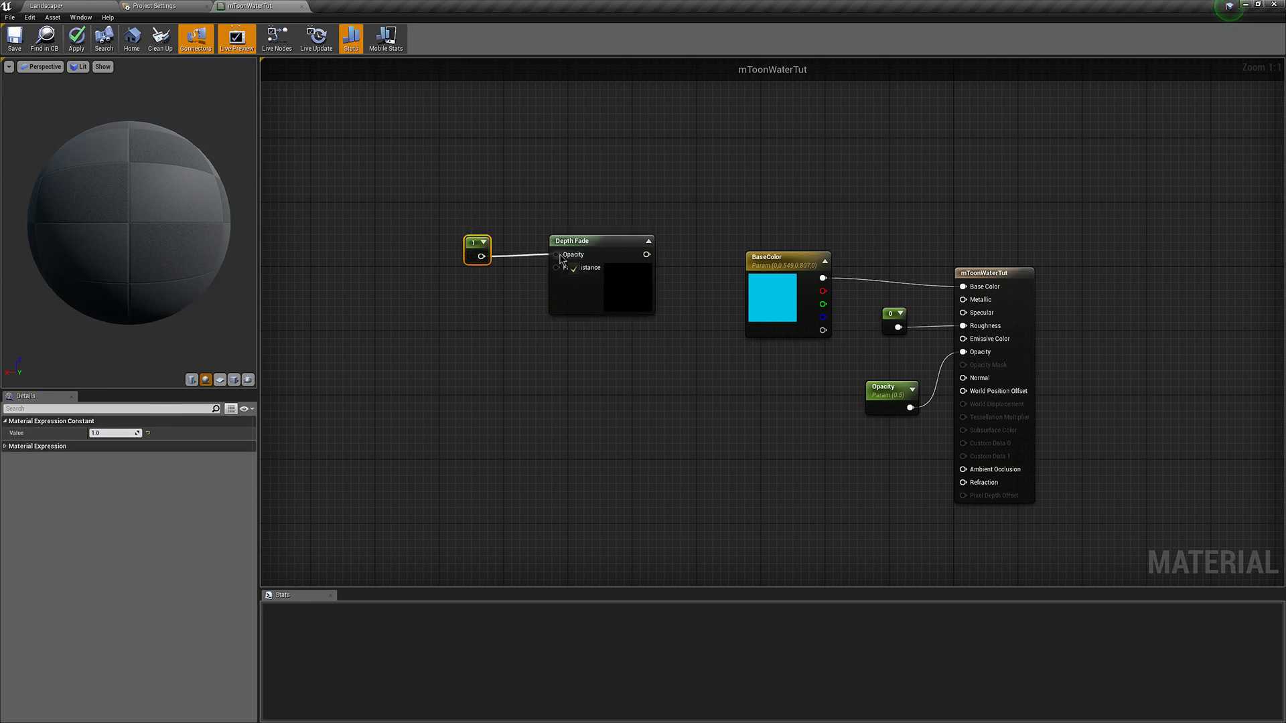
# Wire a Distance scalar parameter (default 10) into FadeDistance and shift the three nodes left
pyautogui.click(461, 291)
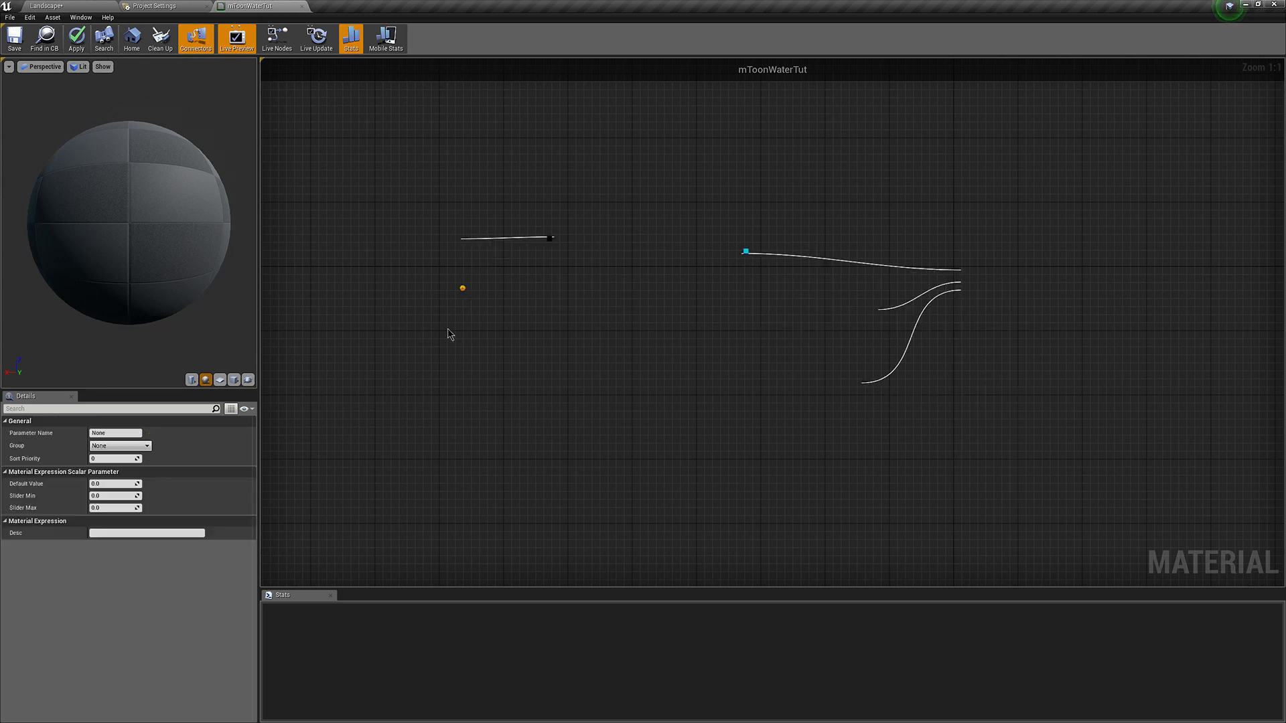
pyautogui.click(126, 433)
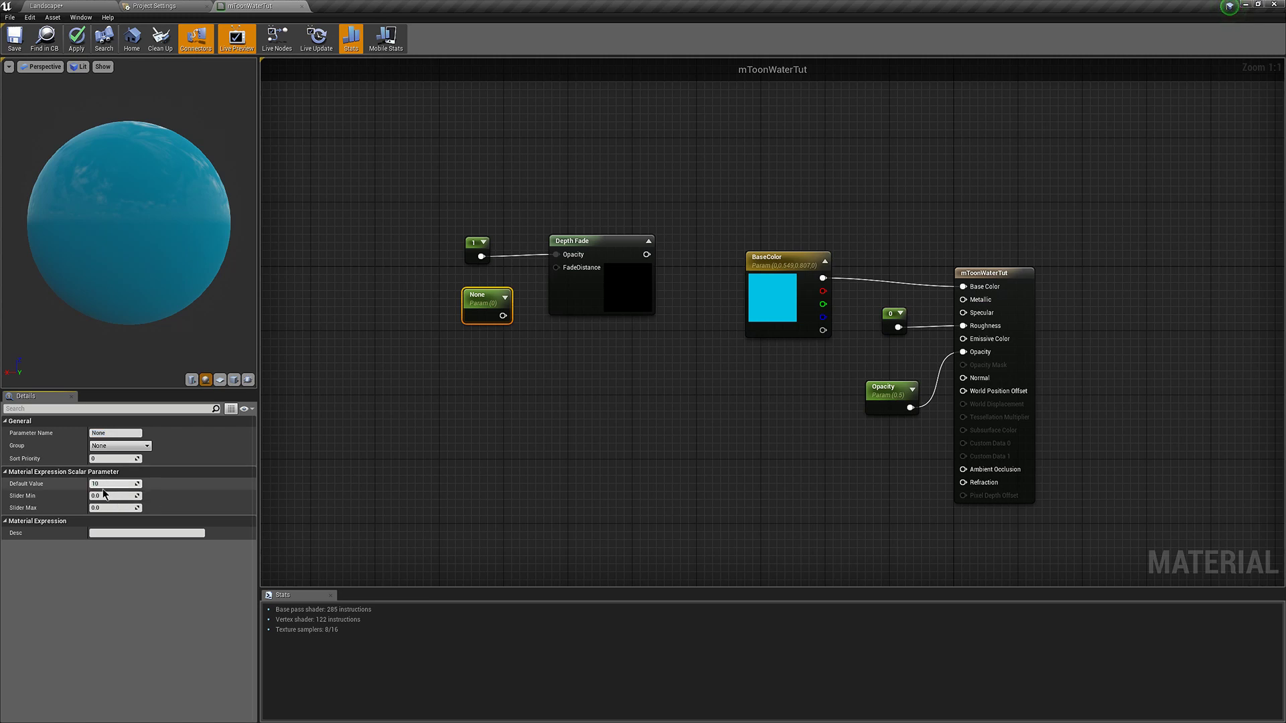
pyautogui.write('10')
pyautogui.press('Return')
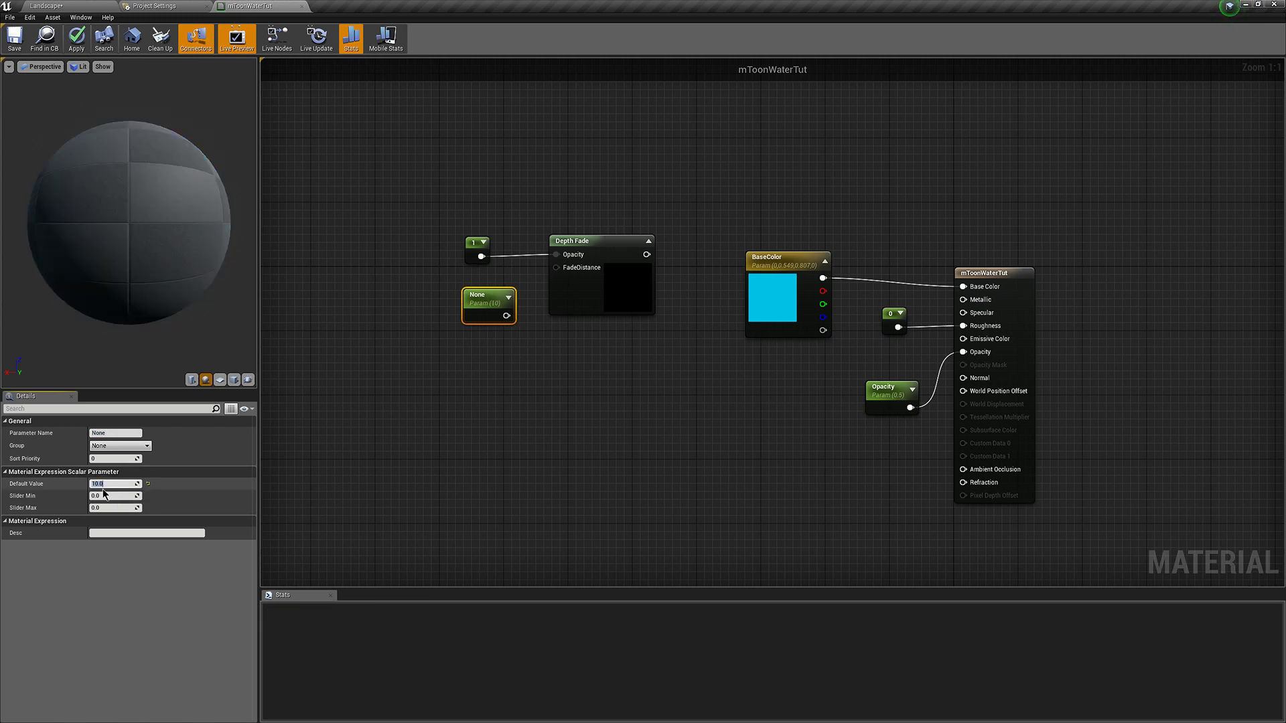
pyautogui.click(104, 433)
pyautogui.write('Distance')
pyautogui.press('Return')
pyautogui.moveTo(506, 316); pyautogui.dragTo(559, 269)
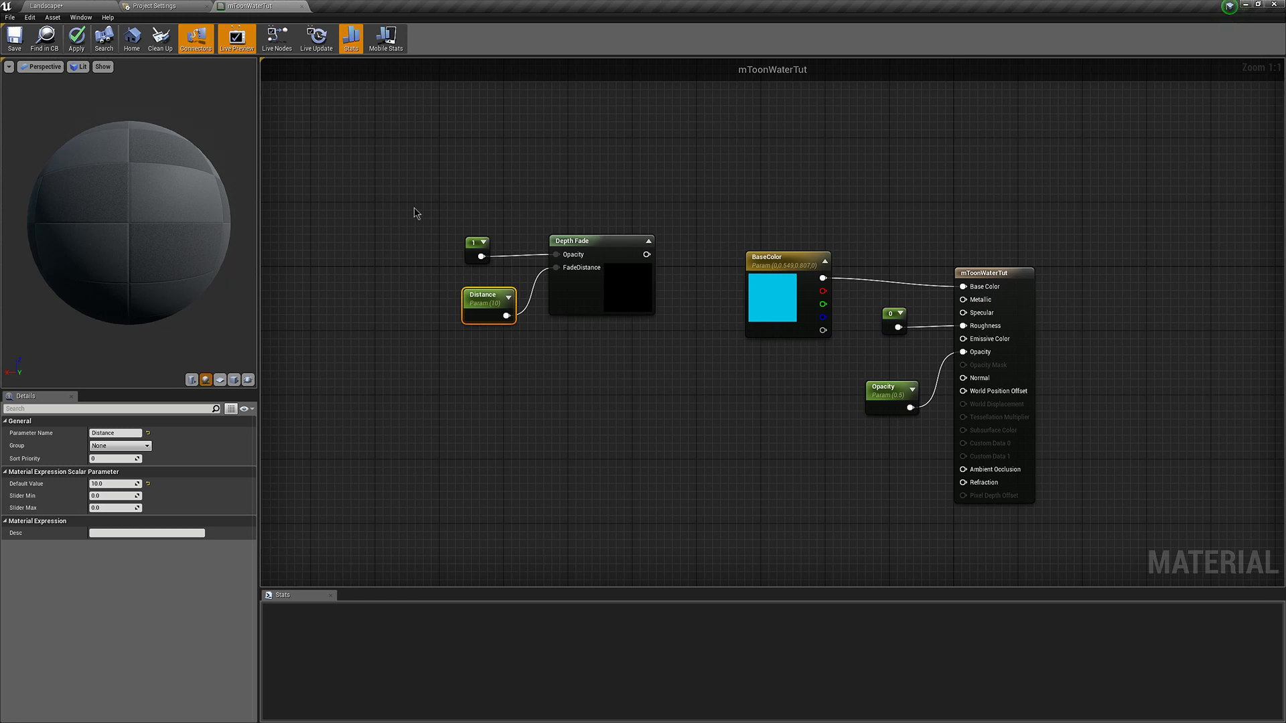
pyautogui.moveTo(415, 208); pyautogui.dragTo(592, 361)
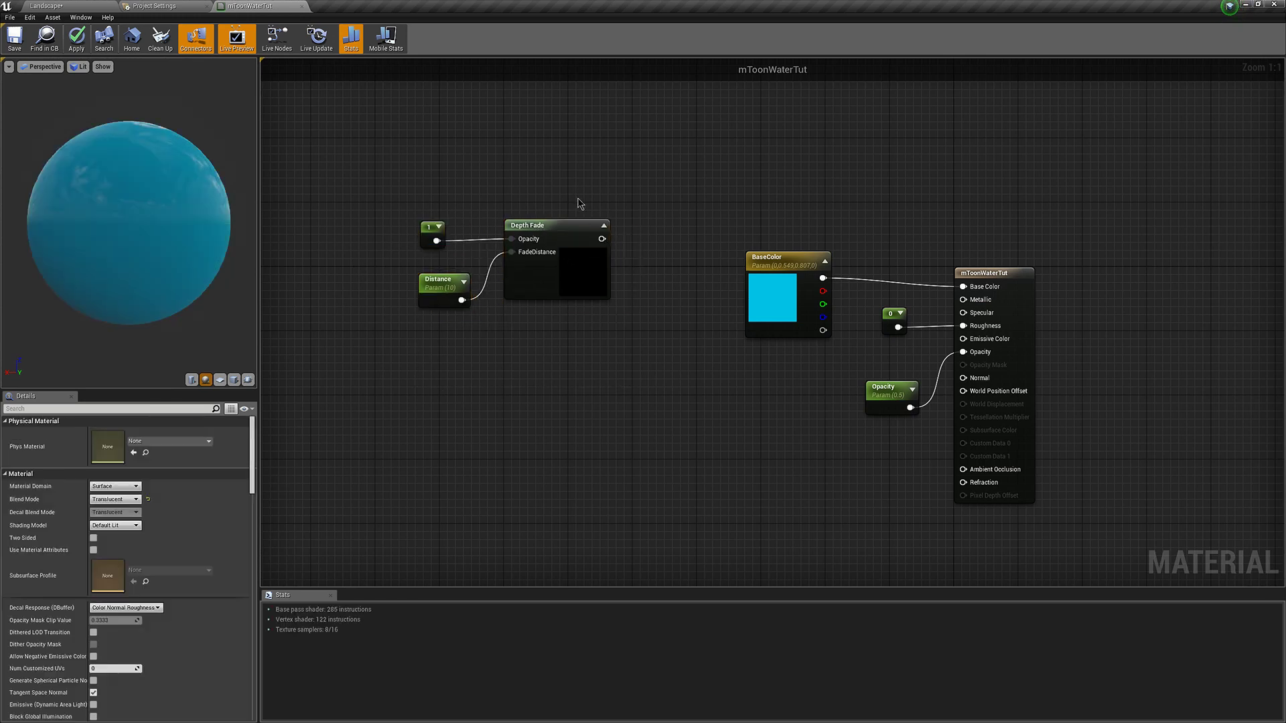
pyautogui.moveTo(549, 241); pyautogui.dragTo(393, 217)
# Chain a OneMinus node off Depth Fade and feed it into a new If node
pyautogui.click(505, 186)
pyautogui.moveTo(490, 231); pyautogui.dragTo(532, 252)
pyautogui.write('oneminus')
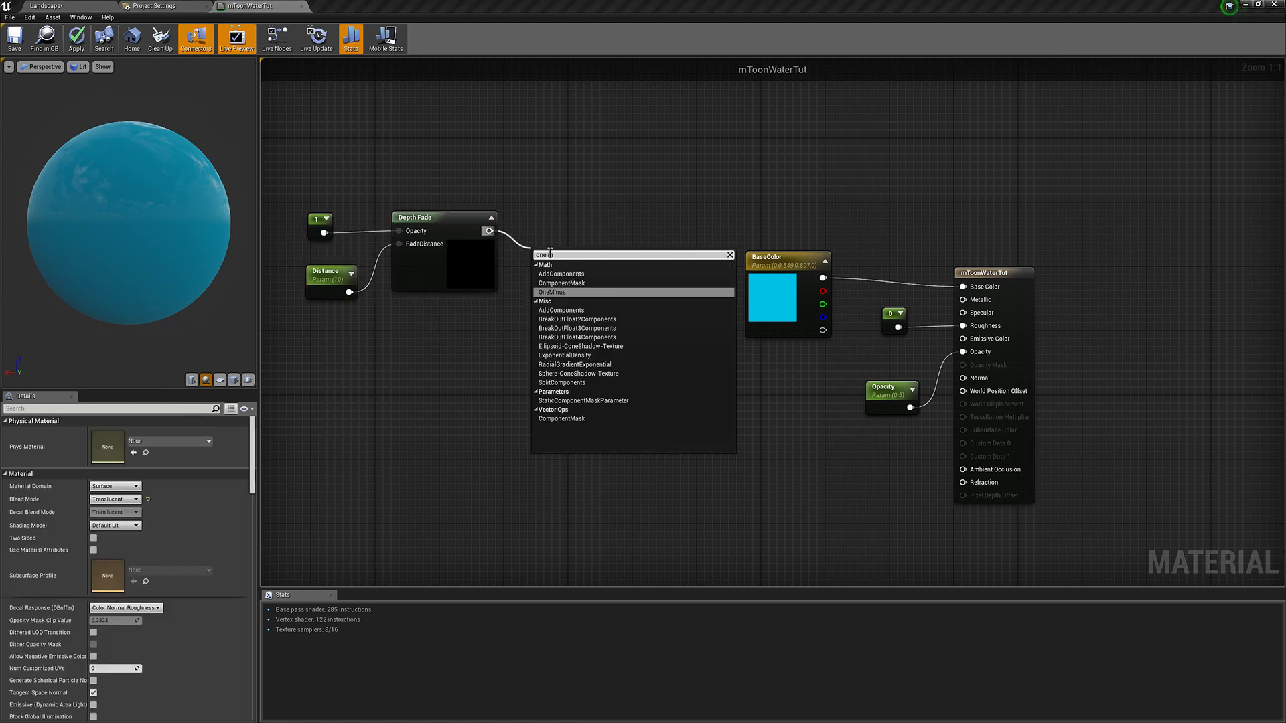
pyautogui.press('Return')
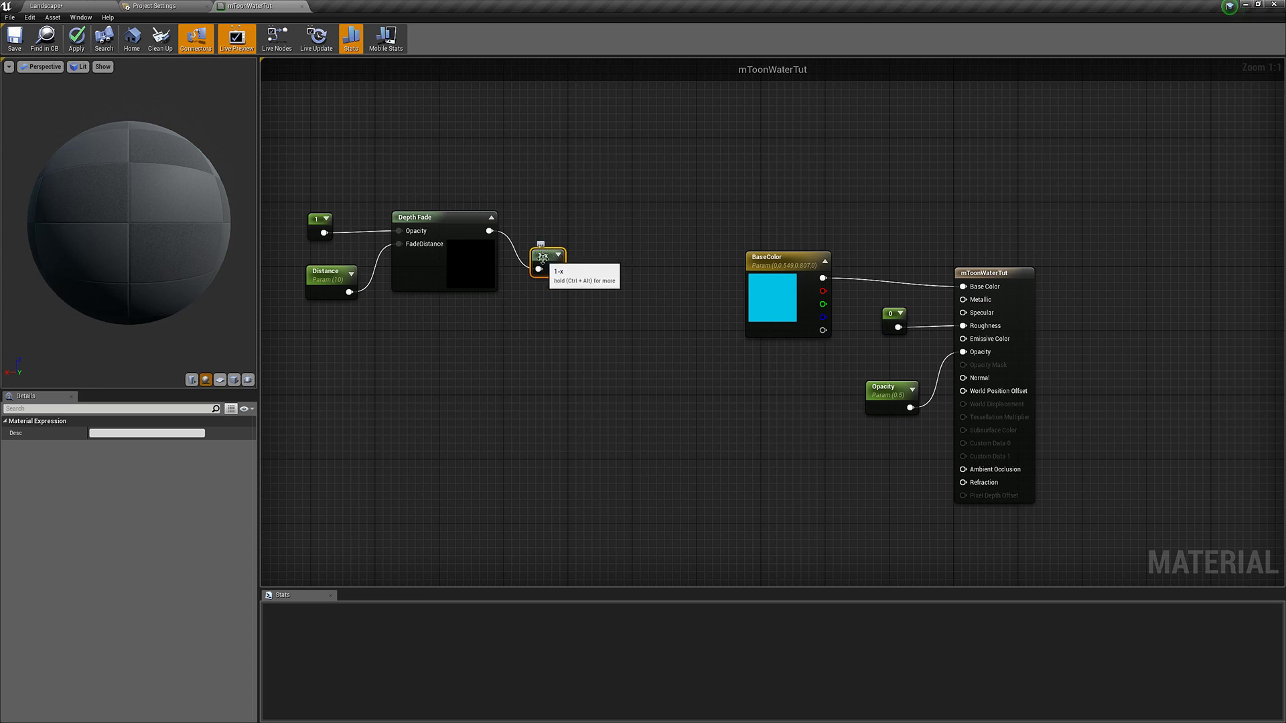
pyautogui.moveTo(555, 270); pyautogui.dragTo(611, 271)
pyautogui.write('if')
pyautogui.press('Return')
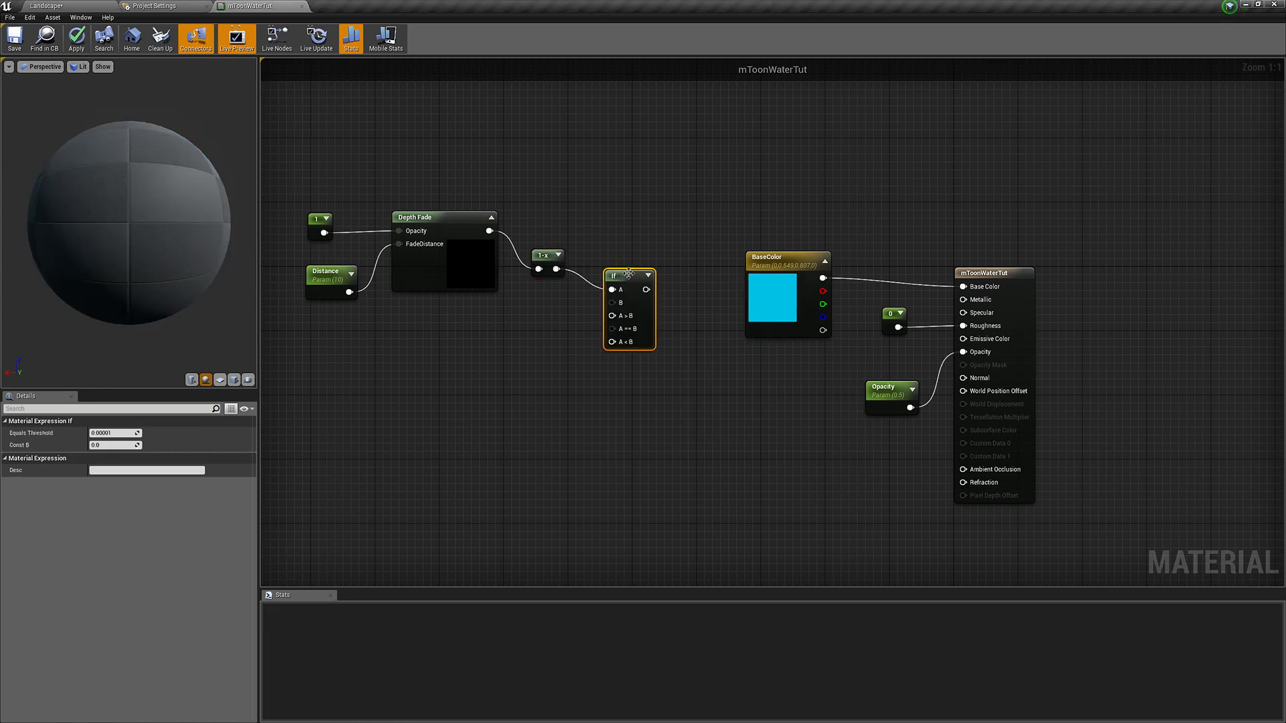
pyautogui.moveTo(628, 274); pyautogui.dragTo(656, 271)
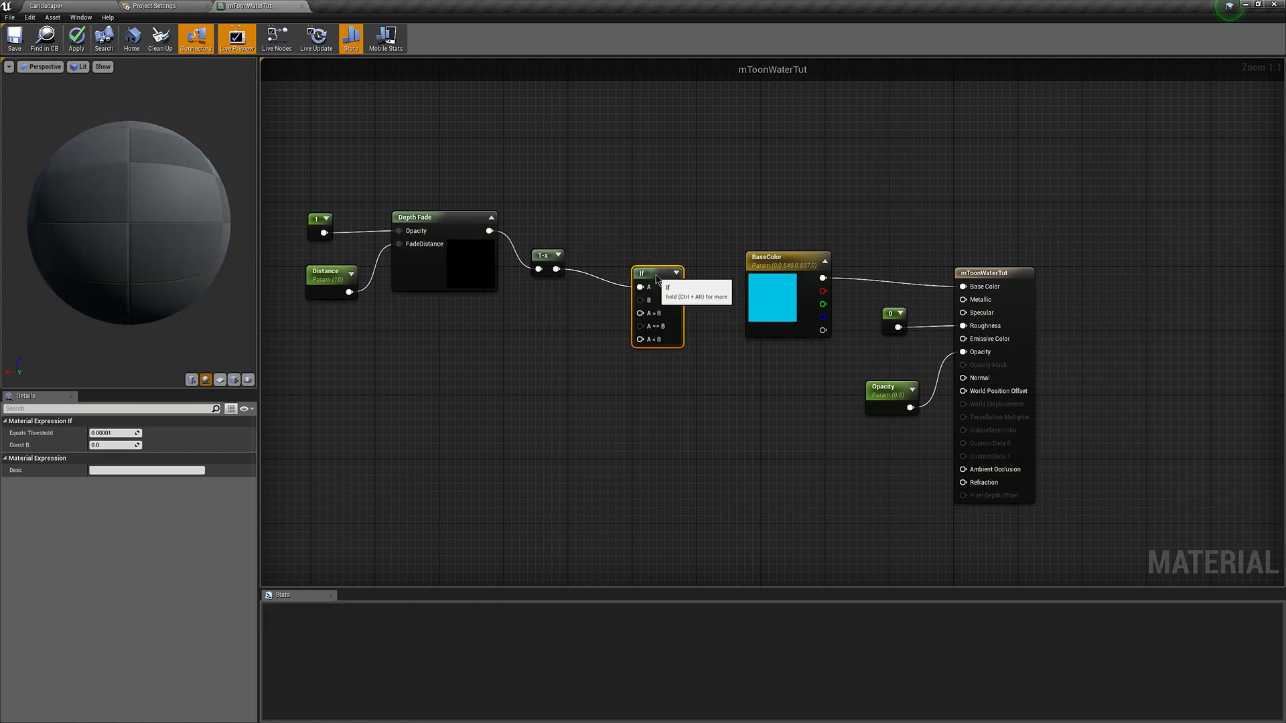
# Add a FoamAmount scalar parameter of 0.05 and wire it into the If node's B
pyautogui.click(536, 306)
pyautogui.write('FoamAmount')
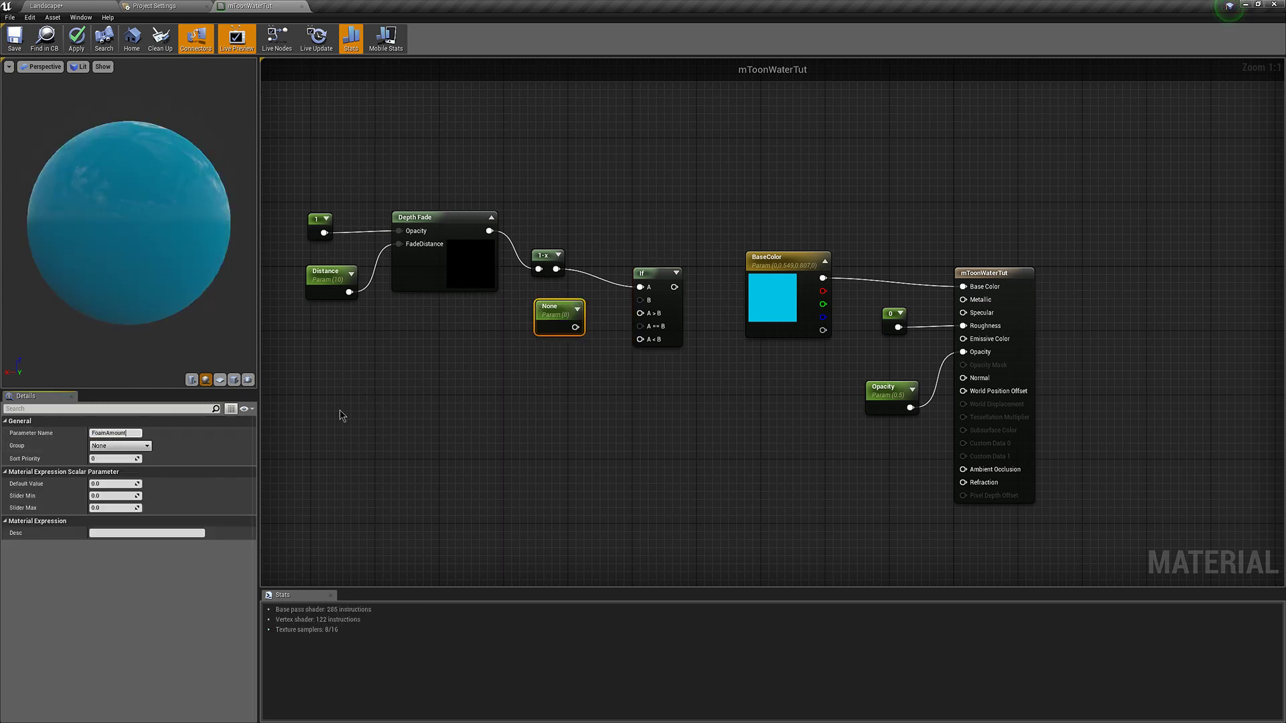
pyautogui.press('Return')
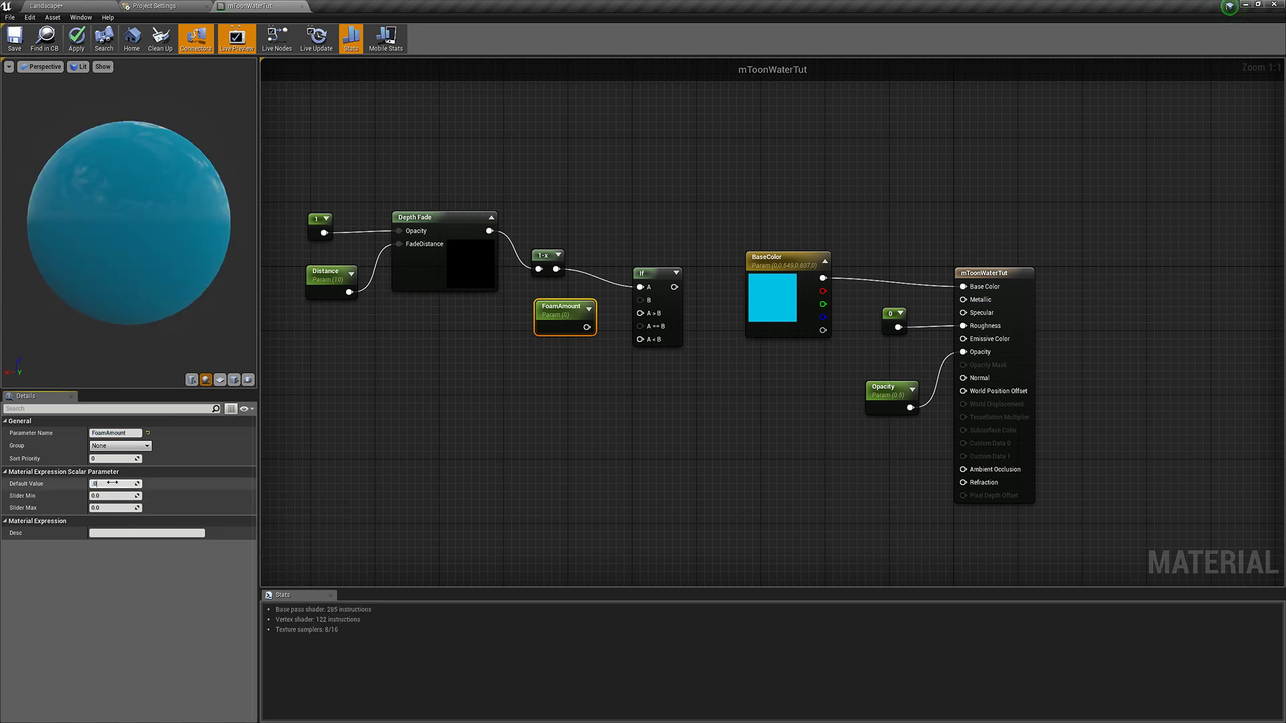
pyautogui.press('Return')
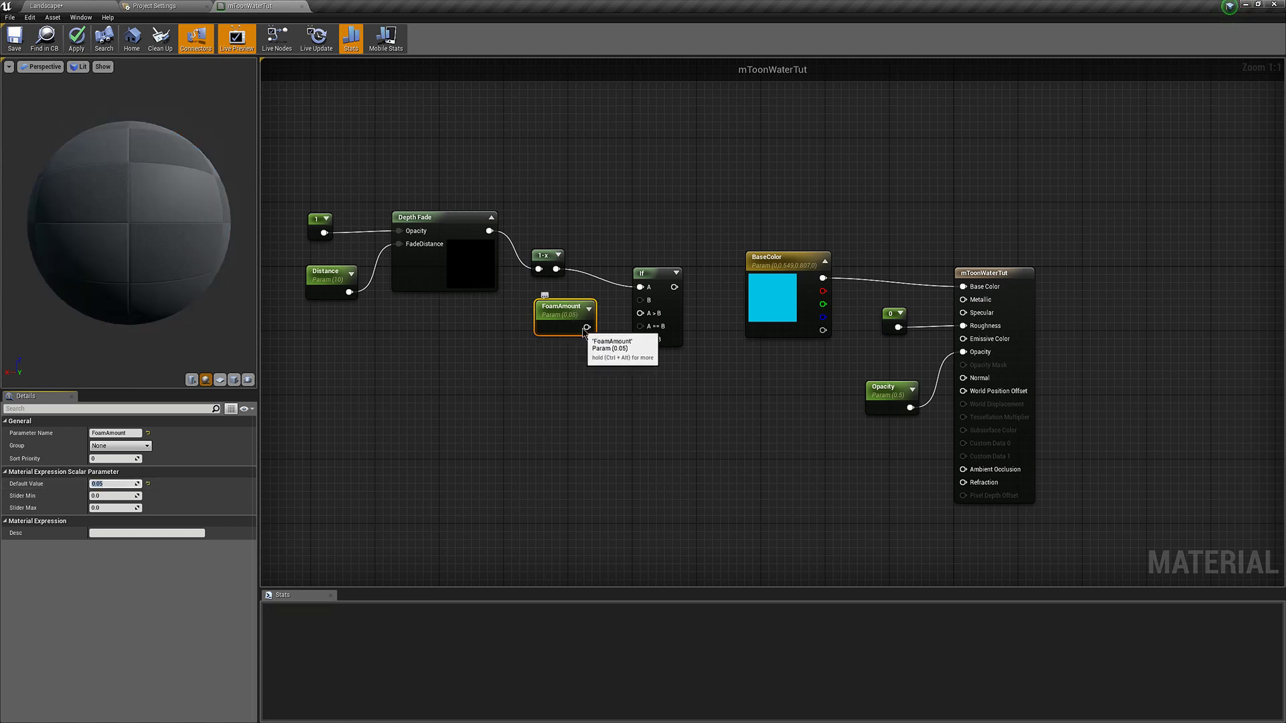
pyautogui.moveTo(586, 327); pyautogui.dragTo(645, 301)
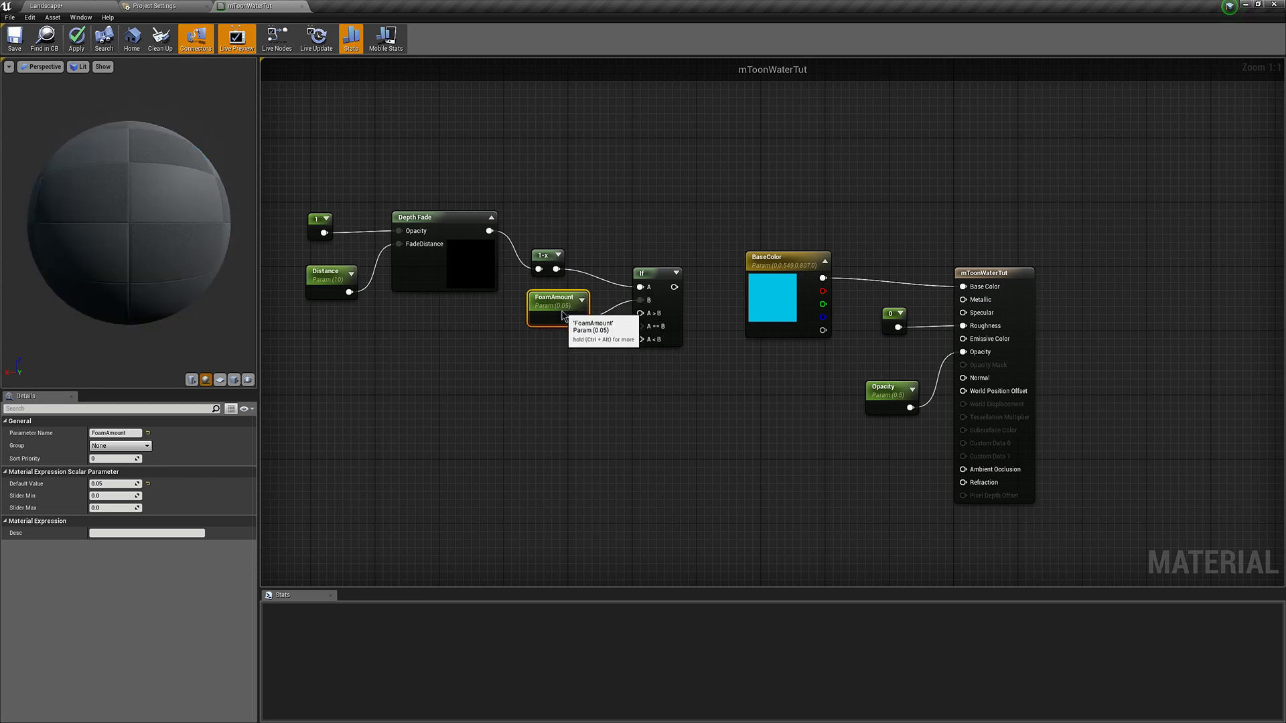
# Feed constant 1 into If A>B and BaseColor into A<B, then wire If into Base Color
pyautogui.click(543, 353)
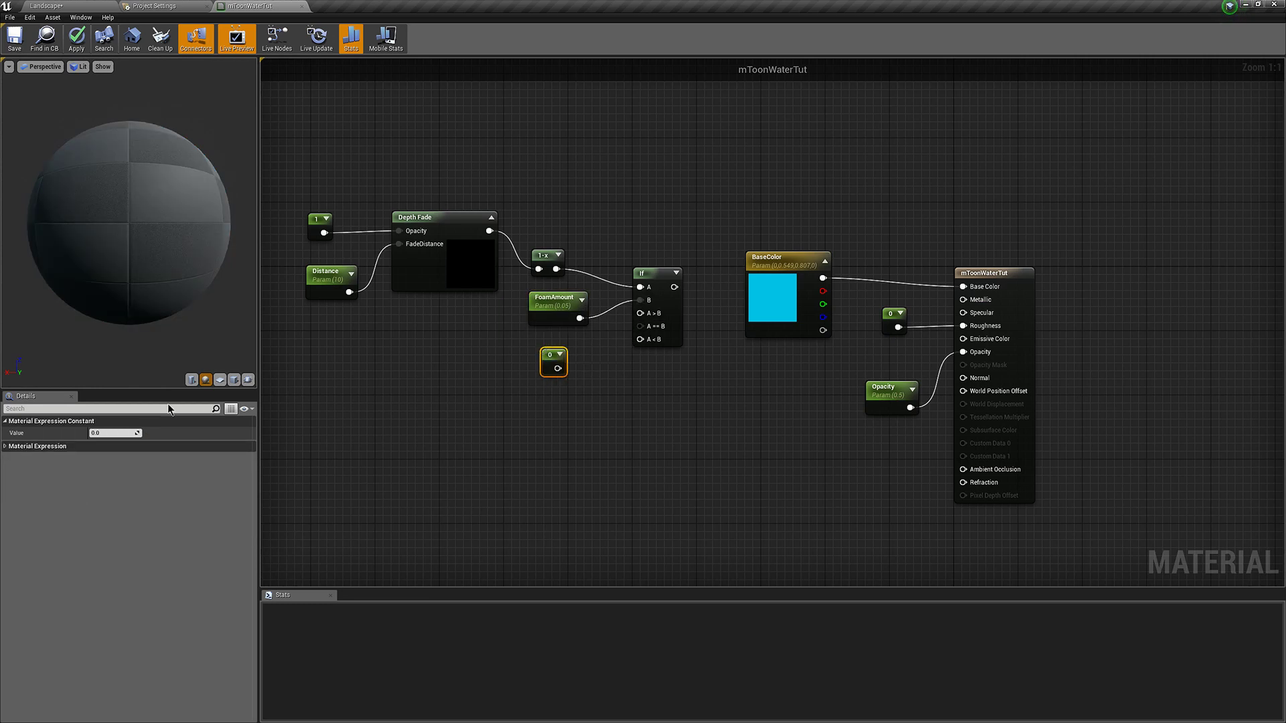
pyautogui.write('1')
pyautogui.moveTo(557, 368); pyautogui.dragTo(640, 314)
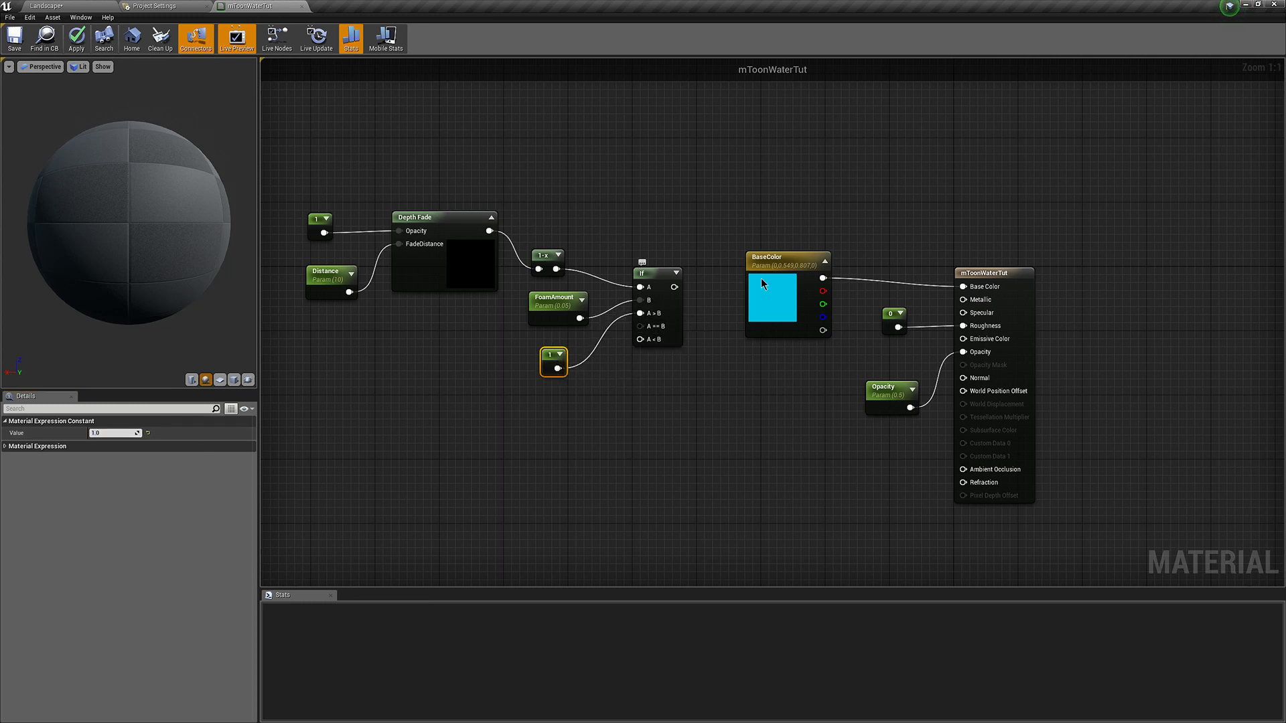
pyautogui.keyDown('alt'); pyautogui.click(843, 281); pyautogui.keyUp('alt')
pyautogui.moveTo(787, 266); pyautogui.dragTo(641, 339)
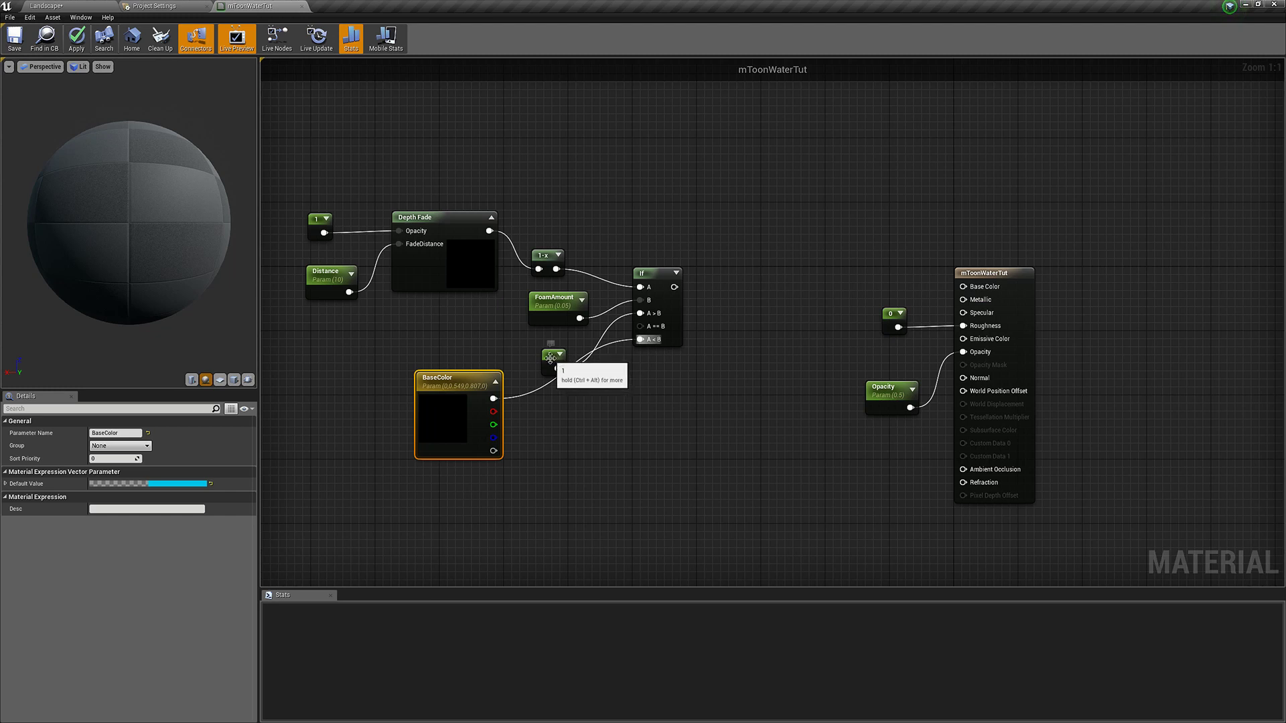
pyautogui.moveTo(553, 360); pyautogui.dragTo(530, 337)
pyautogui.moveTo(675, 287); pyautogui.dragTo(963, 286)
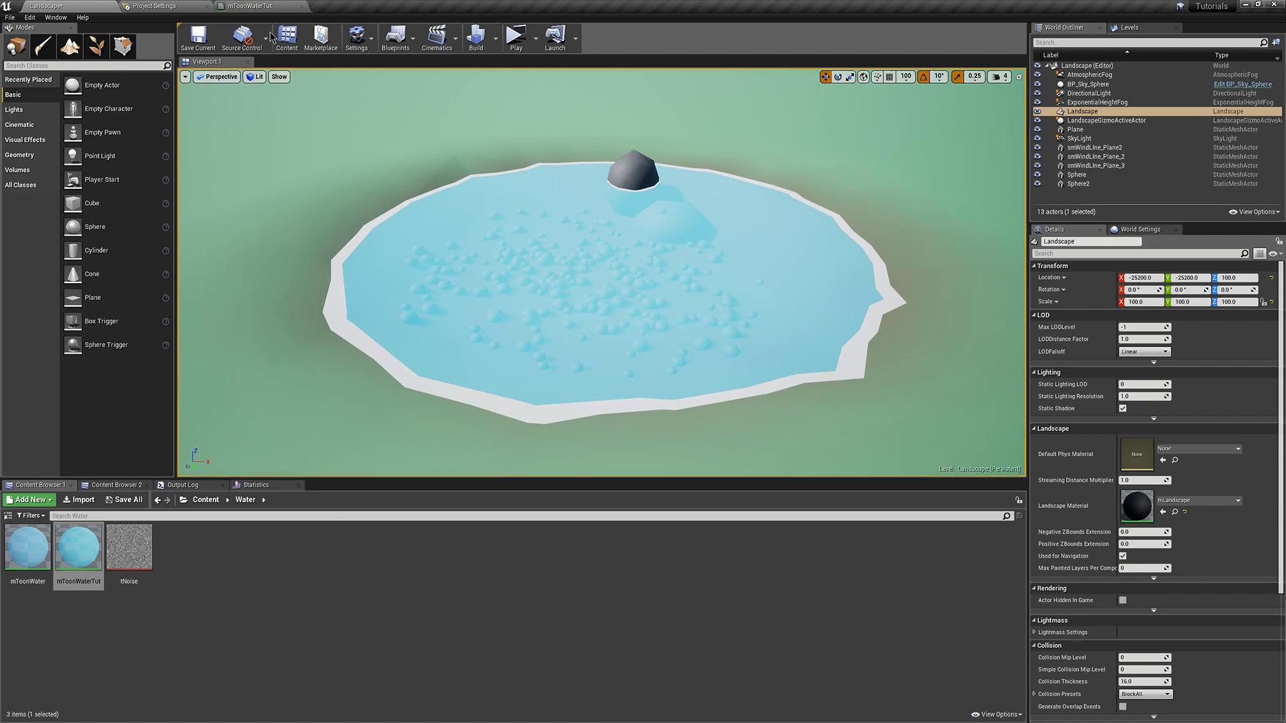
# Move the eight existing nodes right and up to free space in the graph
pyautogui.click(253, 6)
pyautogui.moveTo(437, 355); pyautogui.dragTo(544, 301, button='right')
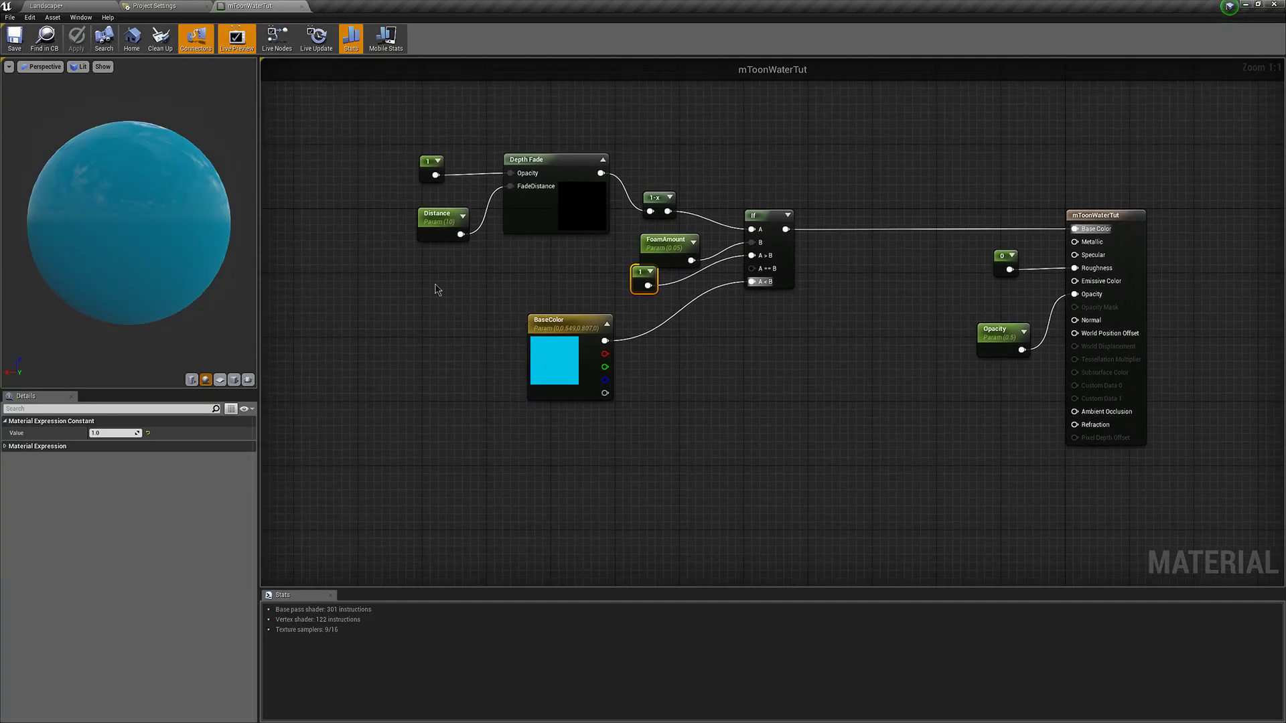
pyautogui.moveTo(433, 282); pyautogui.dragTo(480, 314, button='right')
pyautogui.moveTo(390, 165); pyautogui.dragTo(849, 488)
pyautogui.moveTo(838, 248); pyautogui.dragTo(965, 203)
pyautogui.click(662, 343)
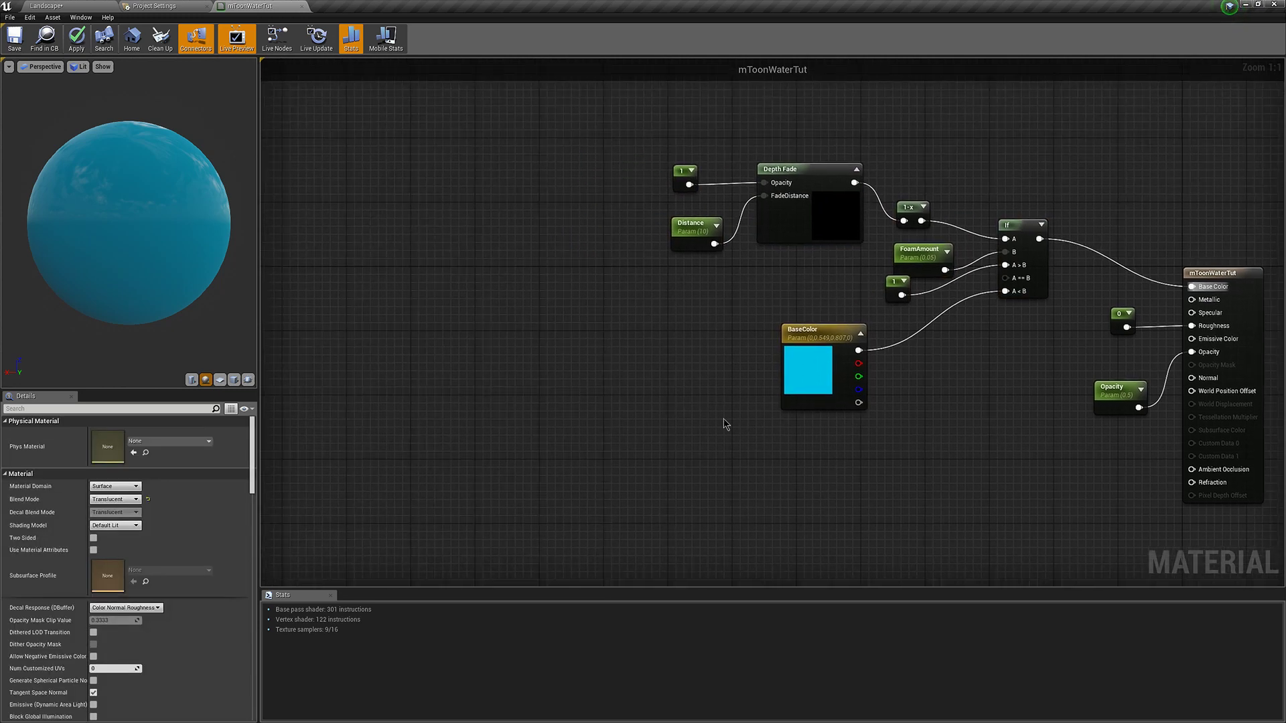
pyautogui.moveTo(723, 425); pyautogui.dragTo(761, 409, button='right')
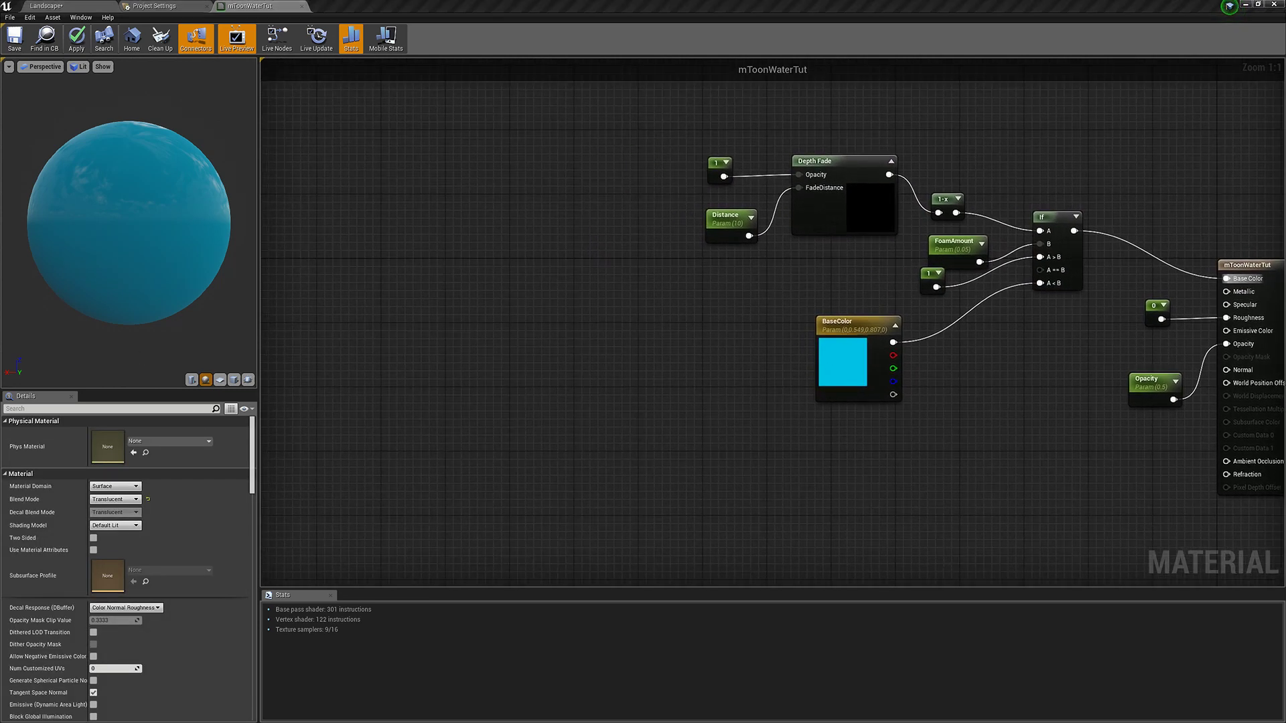
# Add a Texture Sample node using the tNoise texture
pyautogui.click(543, 305)
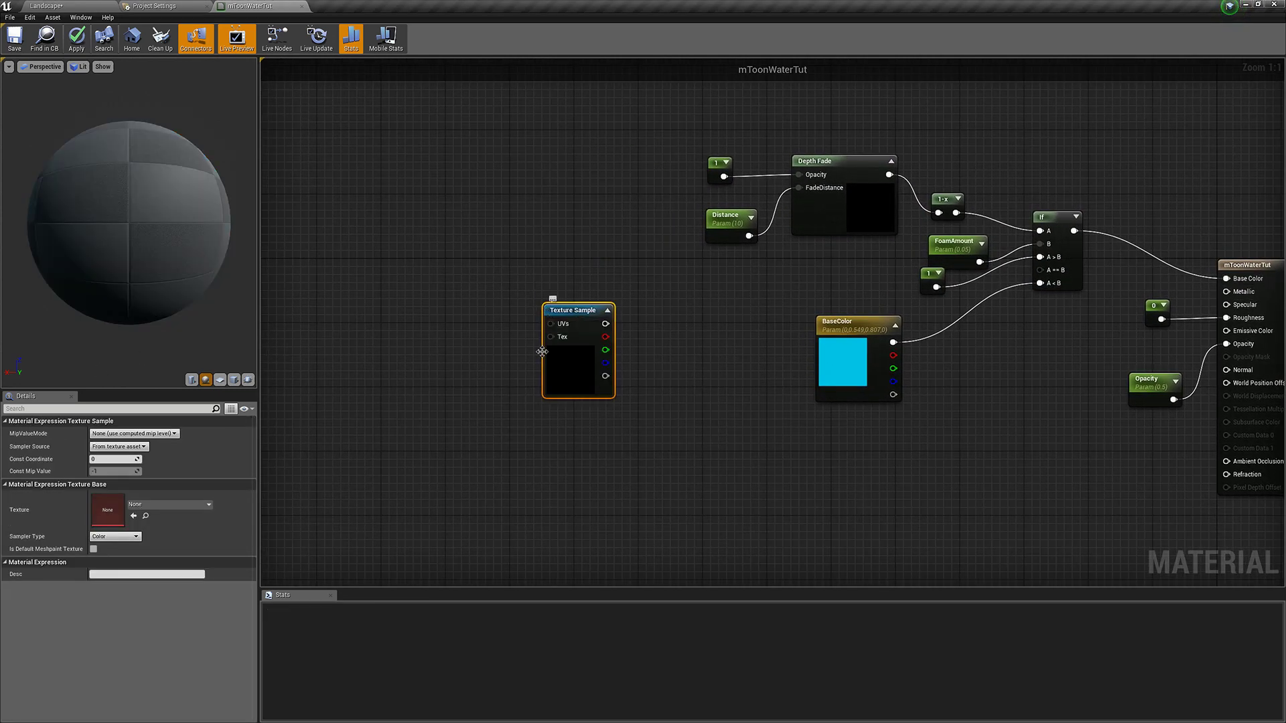
pyautogui.click(181, 506)
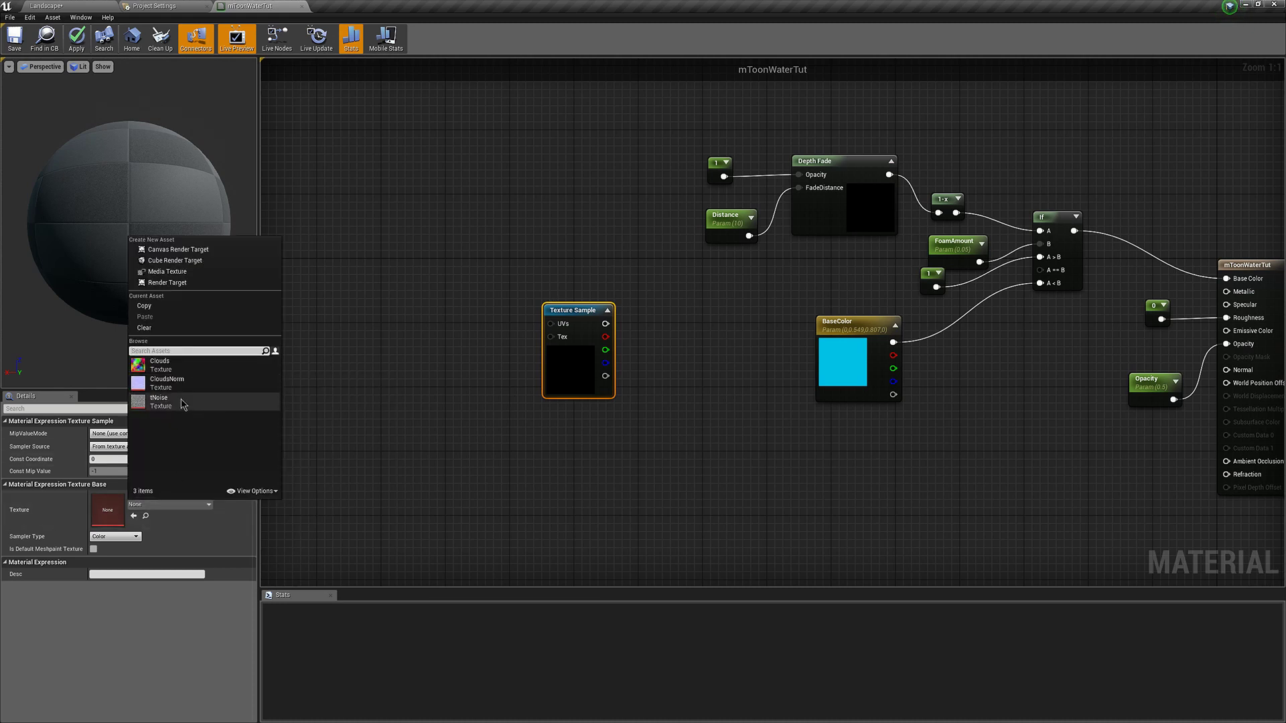
pyautogui.press('Escape')
pyautogui.moveTo(460, 385); pyautogui.dragTo(520, 401, button='right')
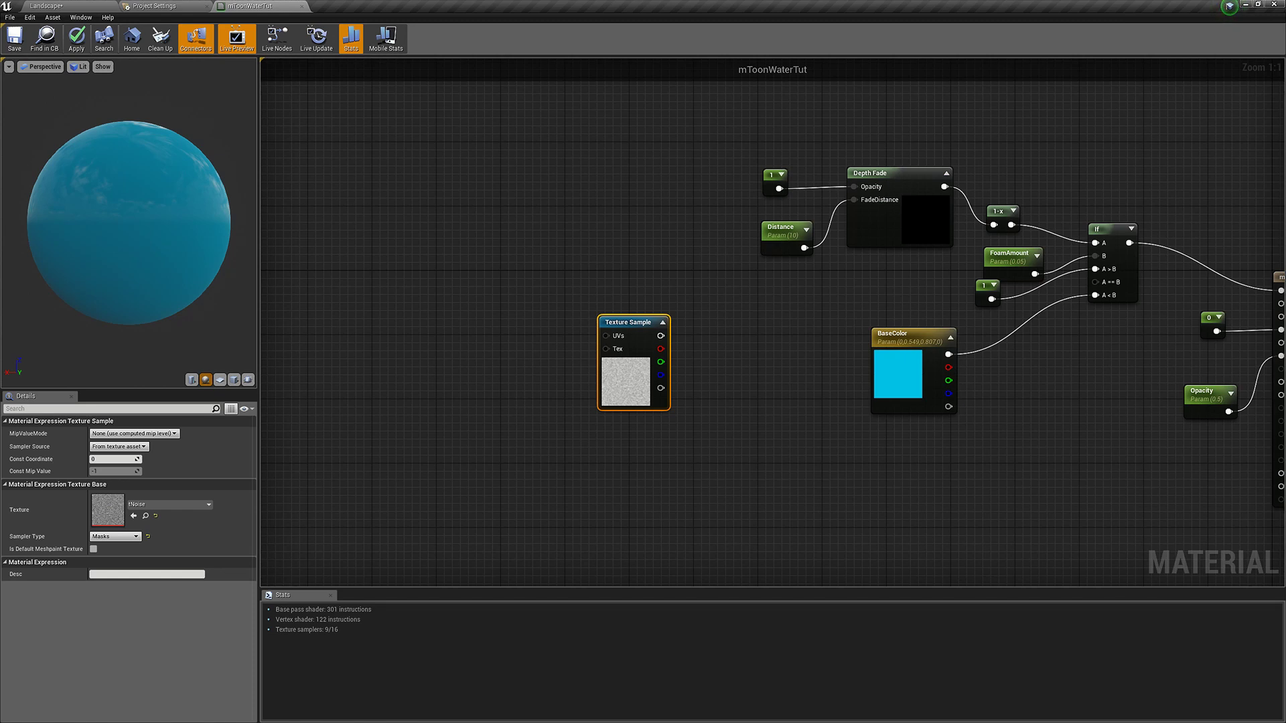
pyautogui.moveTo(380, 319); pyautogui.dragTo(514, 337, button='right')
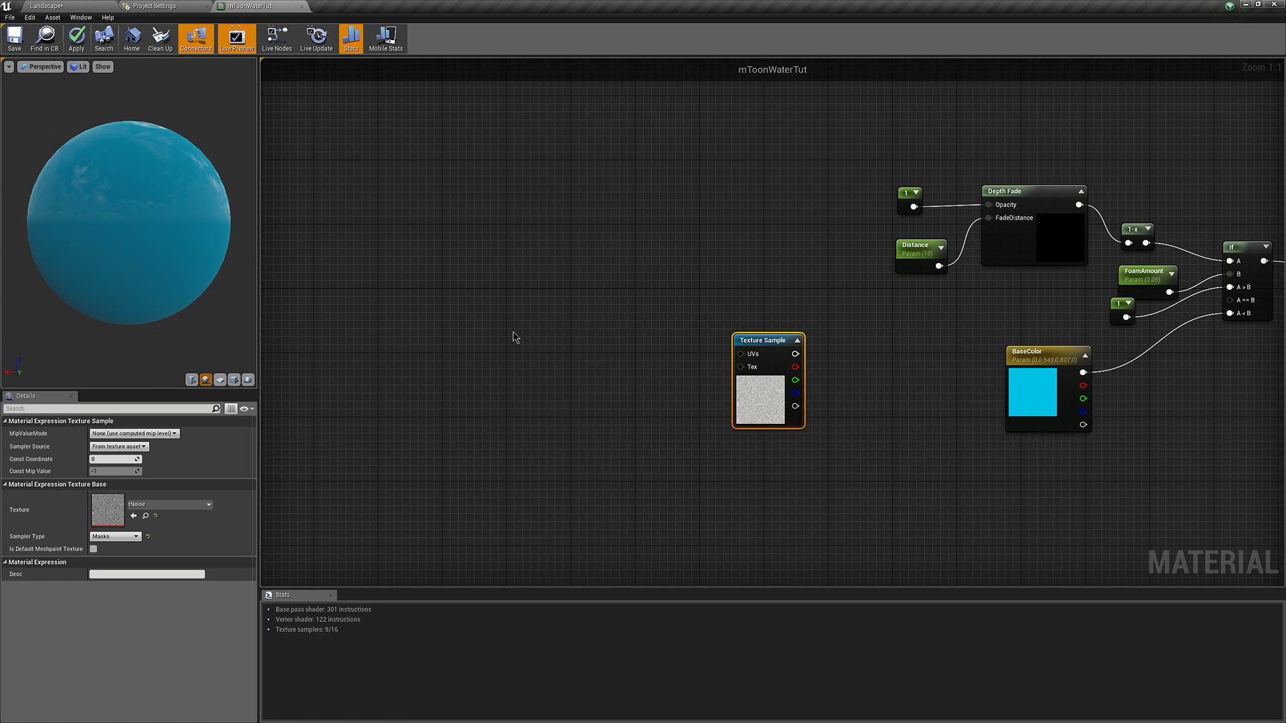
# Chain Absolute World Position into a Mask (R G) node and then a Multiply node
pyautogui.rightClick(360, 315)
pyautogui.write('abo')
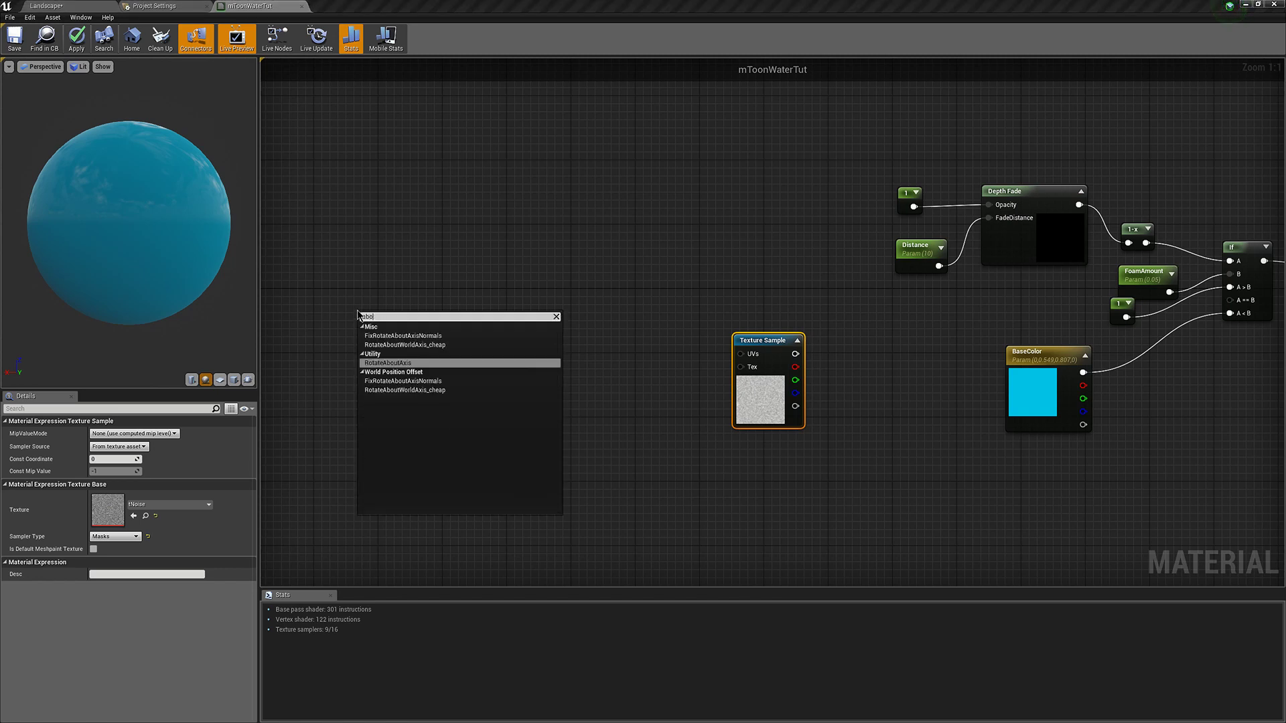
pyautogui.press('BackSpace')
pyautogui.press('BackSpace')
pyautogui.press('BackSpace')
pyautogui.write('world')
pyautogui.press('Return')
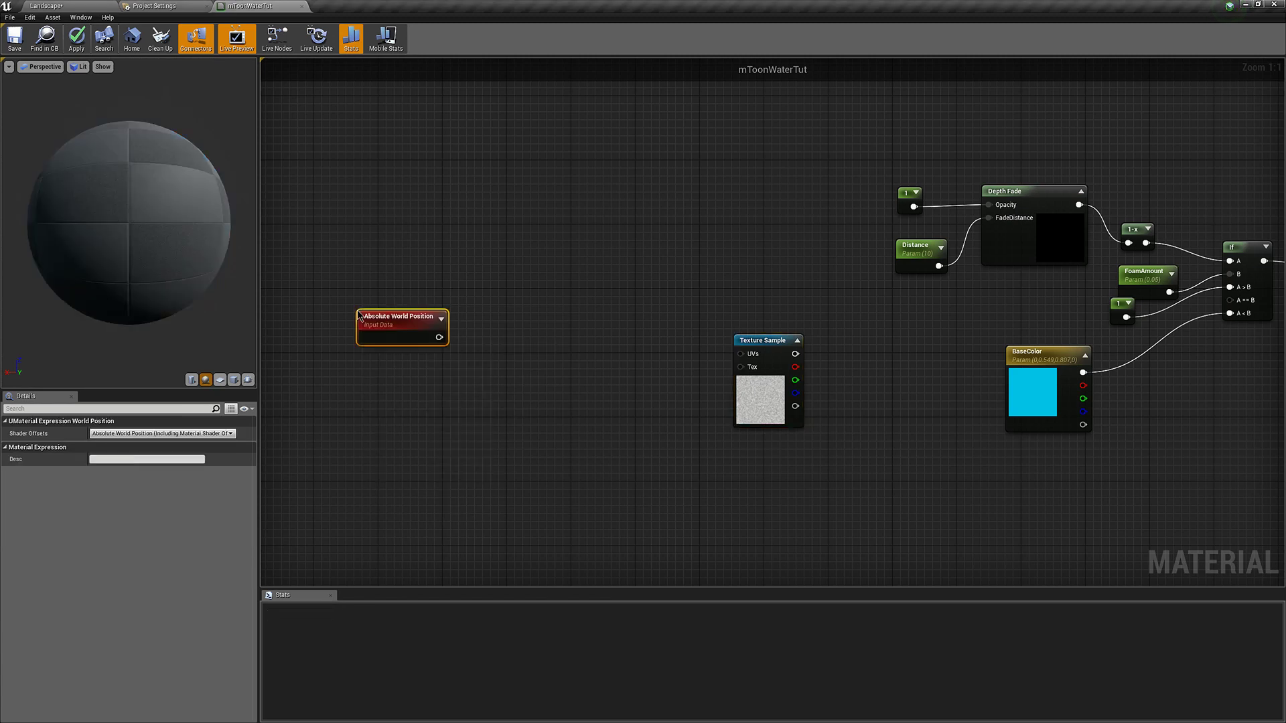
pyautogui.moveTo(439, 336); pyautogui.dragTo(473, 343)
pyautogui.write('mask')
pyautogui.press('Return')
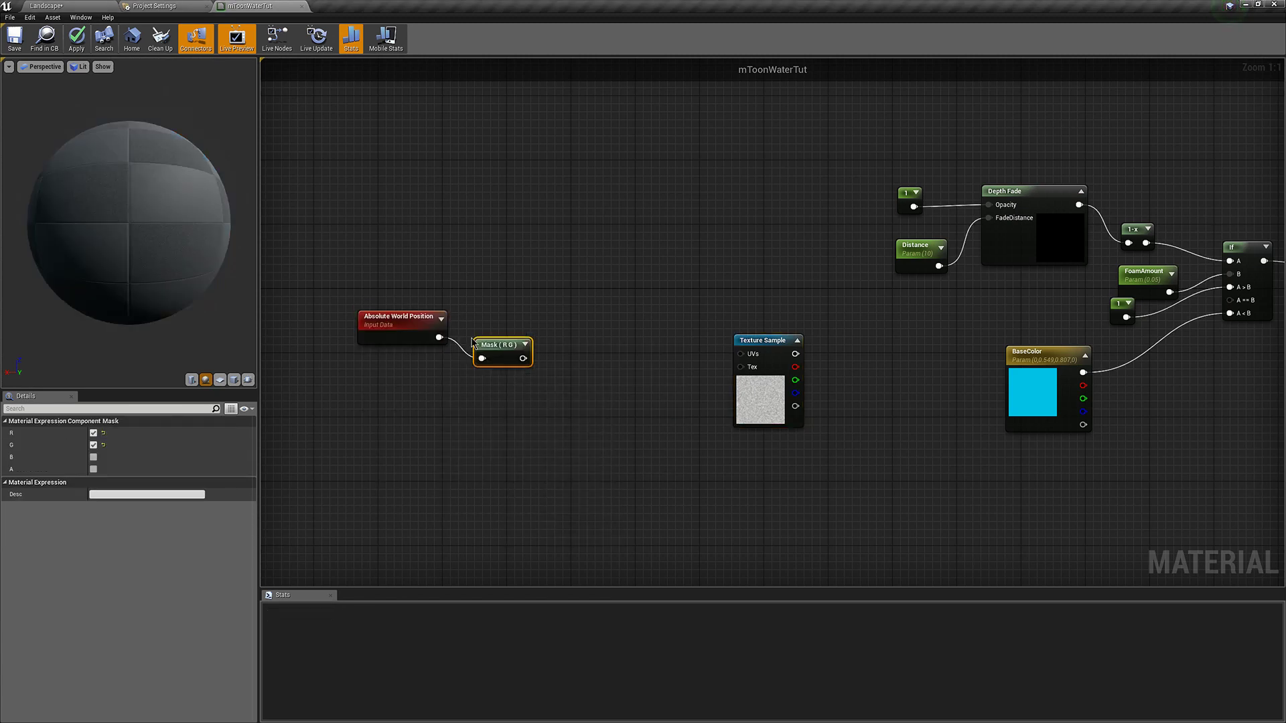
pyautogui.moveTo(523, 359); pyautogui.dragTo(548, 369)
pyautogui.write('multiply')
pyautogui.press('Return')
# Add a Scale scalar parameter of 0.001 into the Multiply's B input
pyautogui.click(430, 420)
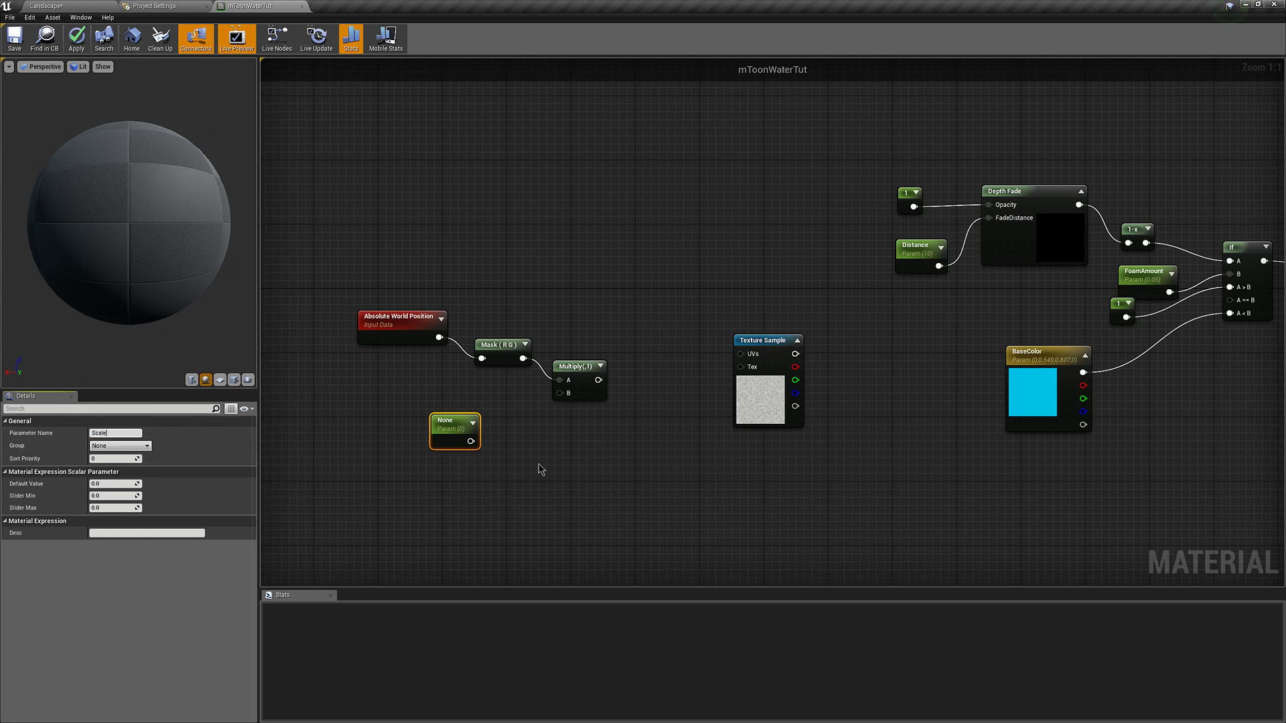
pyautogui.press('Return')
pyautogui.click(111, 484)
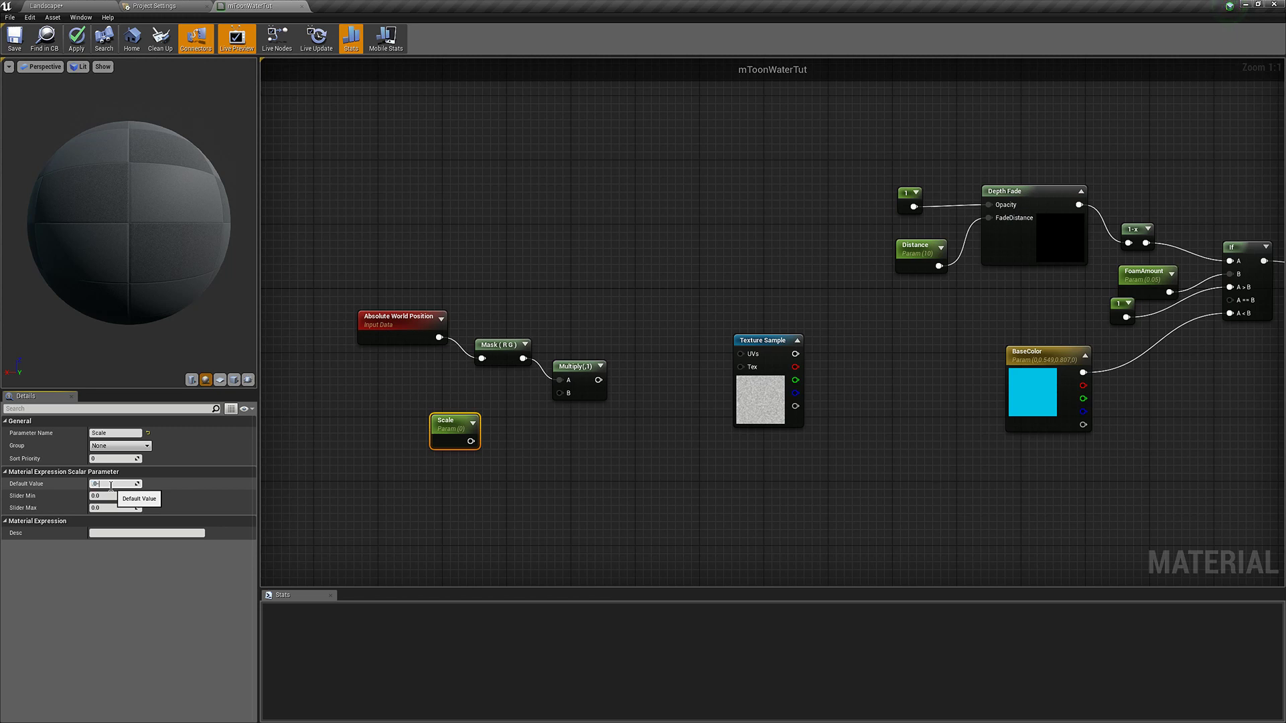
pyautogui.write('0.001')
pyautogui.press('Return')
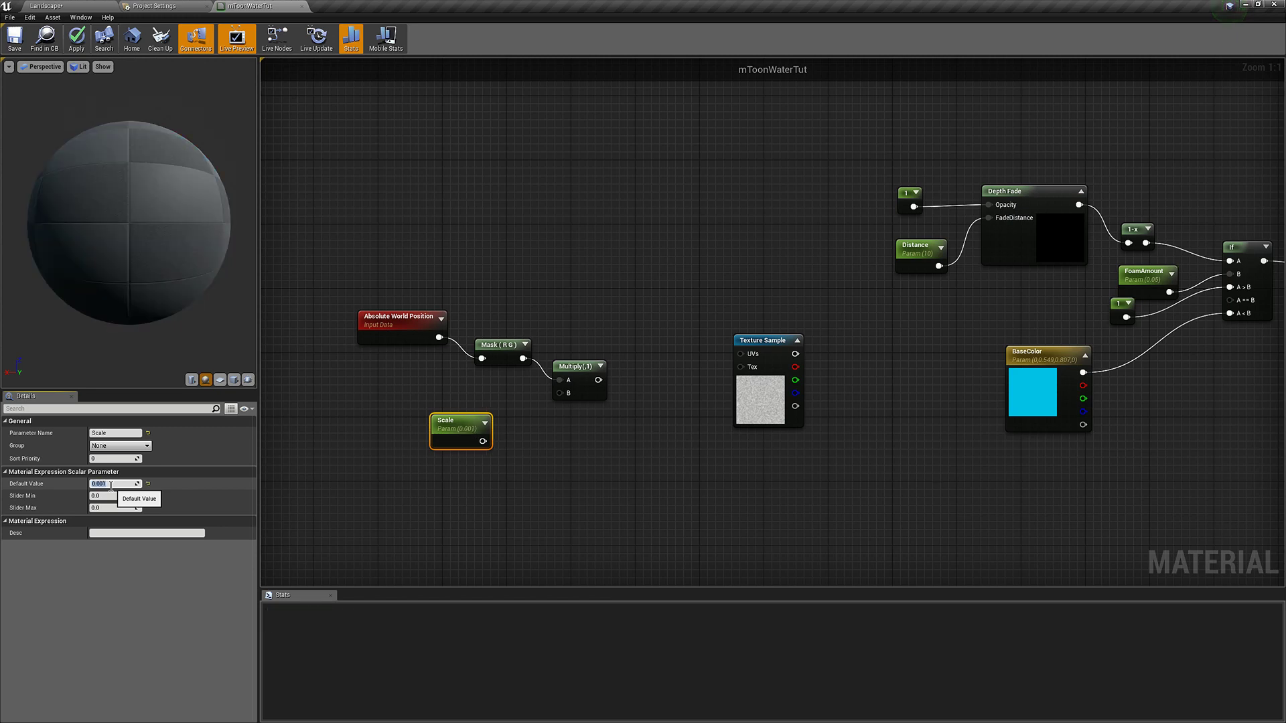
pyautogui.moveTo(483, 440); pyautogui.dragTo(568, 396)
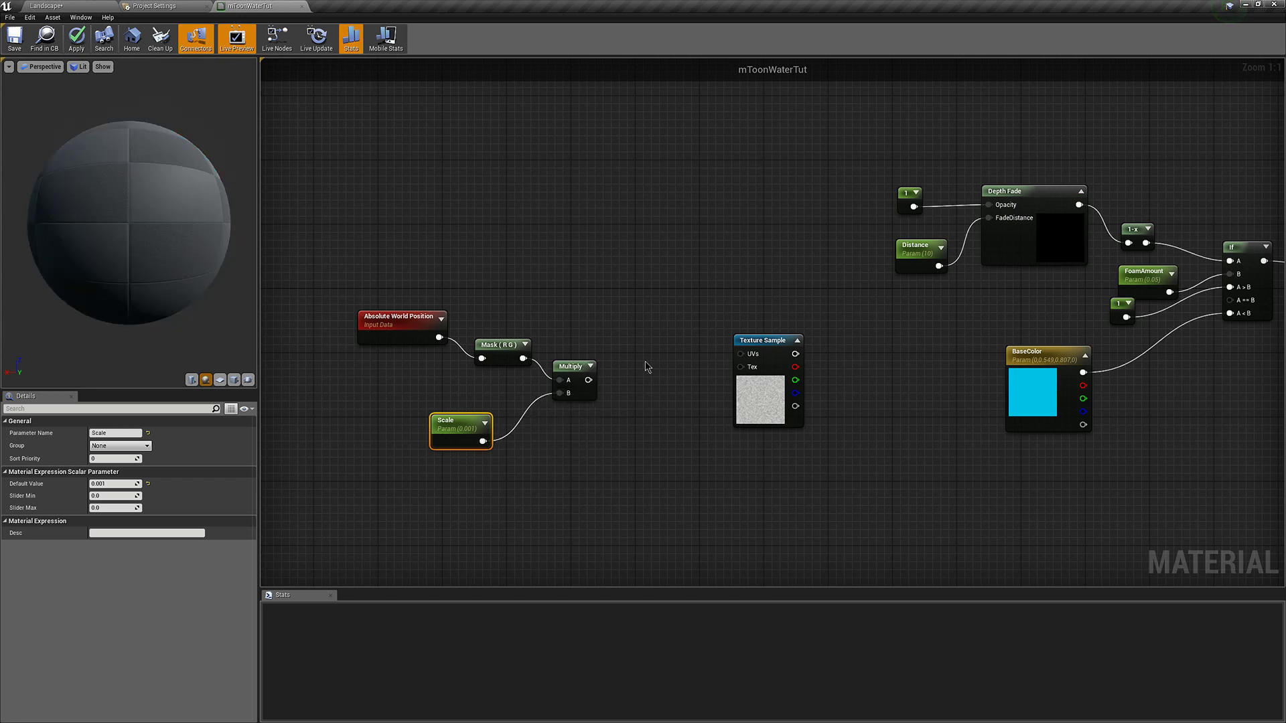
# Add a Panner with speed 0.05, 0.05 after Multiply and wire it into the texture's UVs
pyautogui.moveTo(588, 379); pyautogui.dragTo(619, 382)
pyautogui.write('panner')
pyautogui.press('Return')
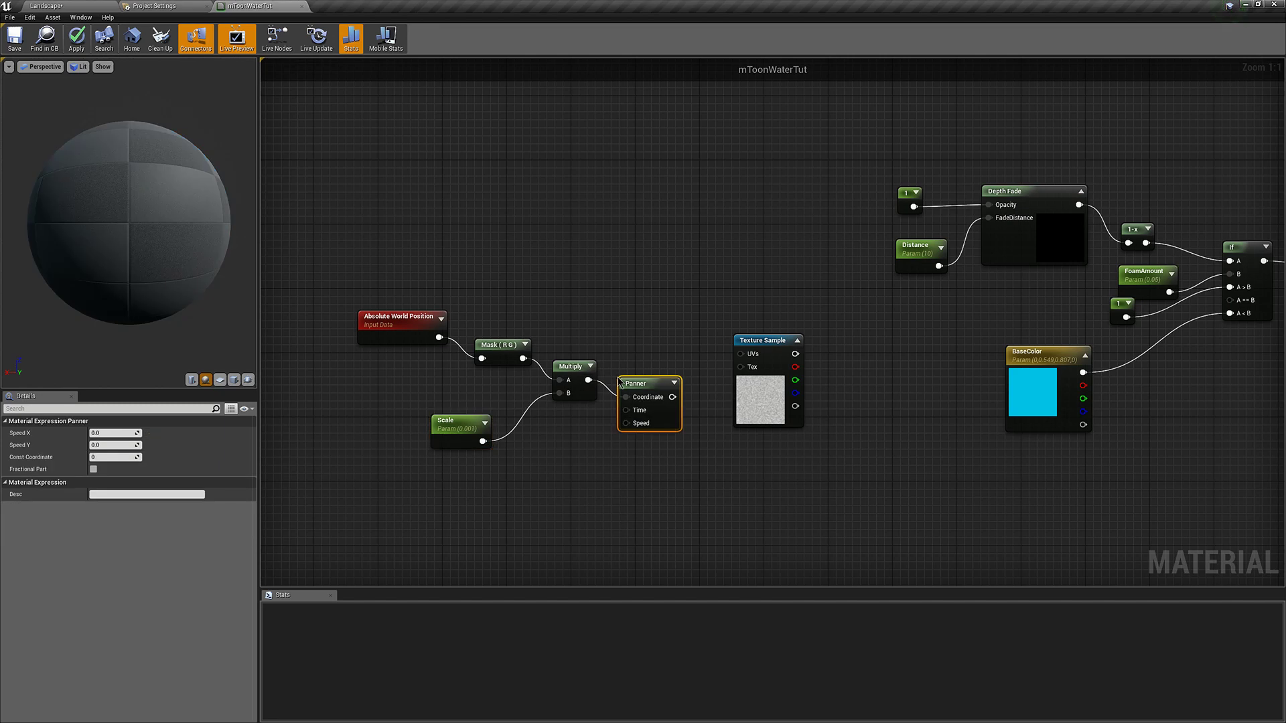
pyautogui.click(100, 433)
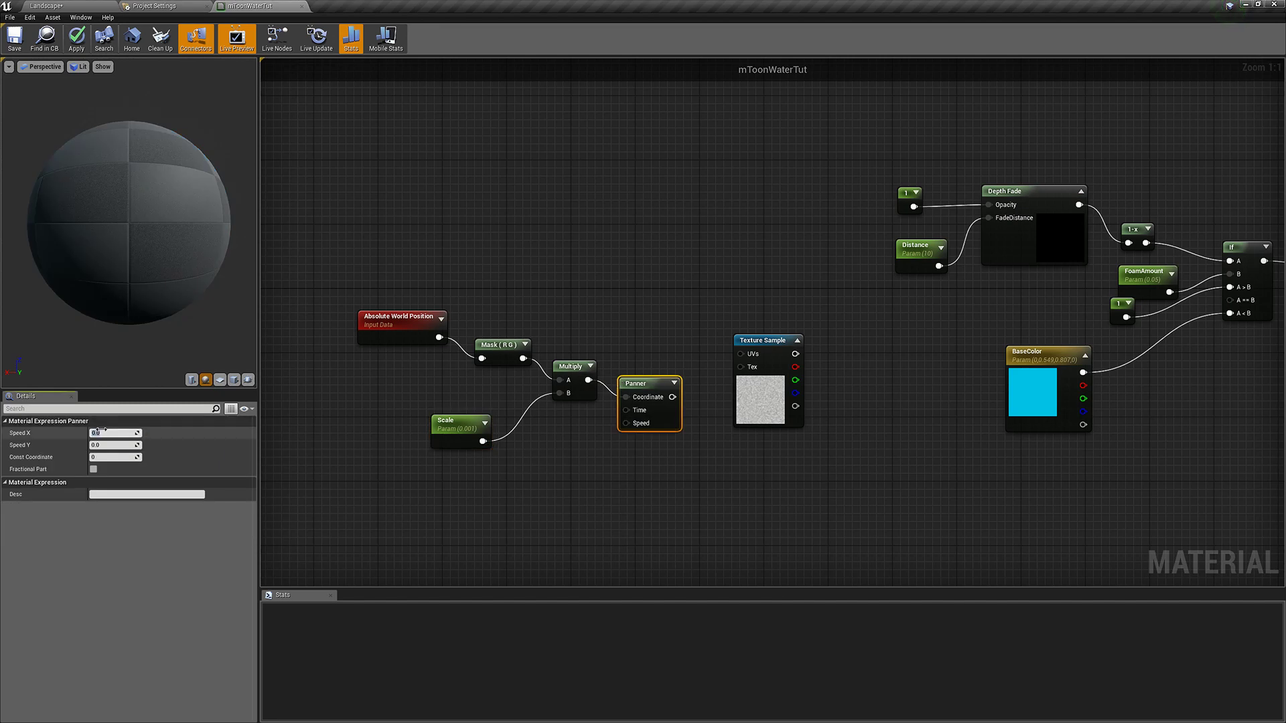
pyautogui.write('1')
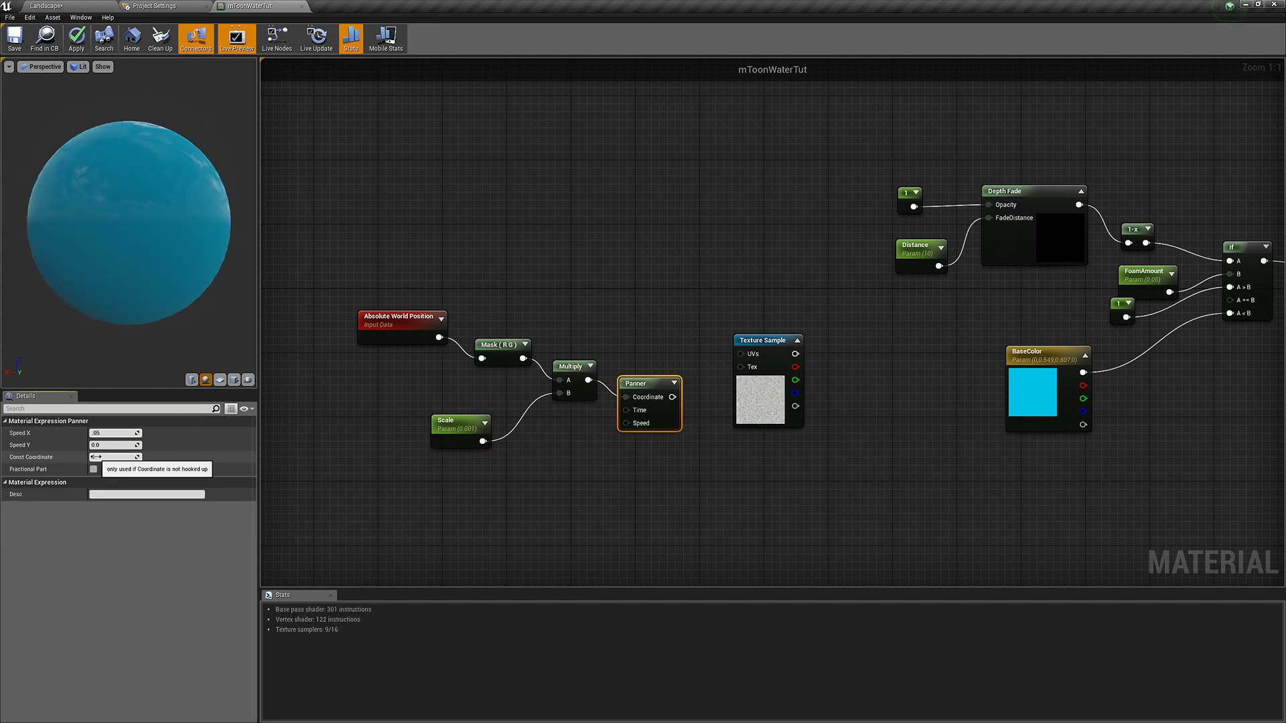
pyautogui.press('Tab')
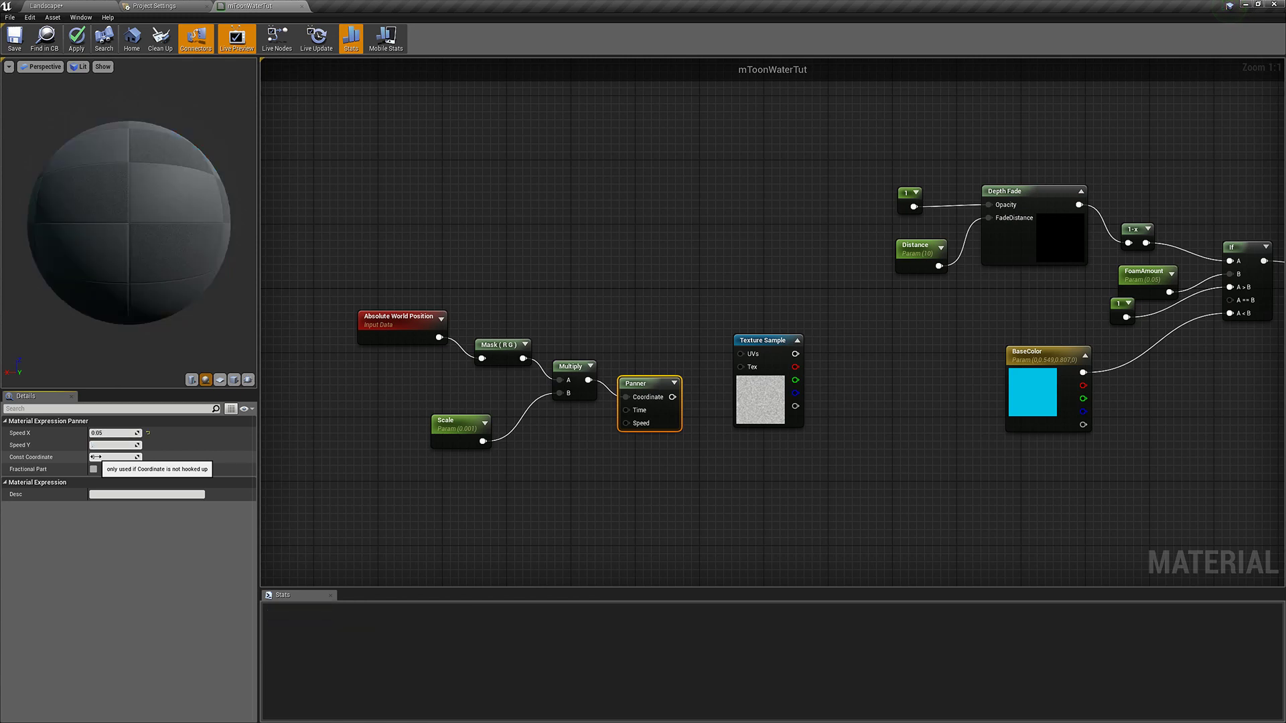
pyautogui.press('Return')
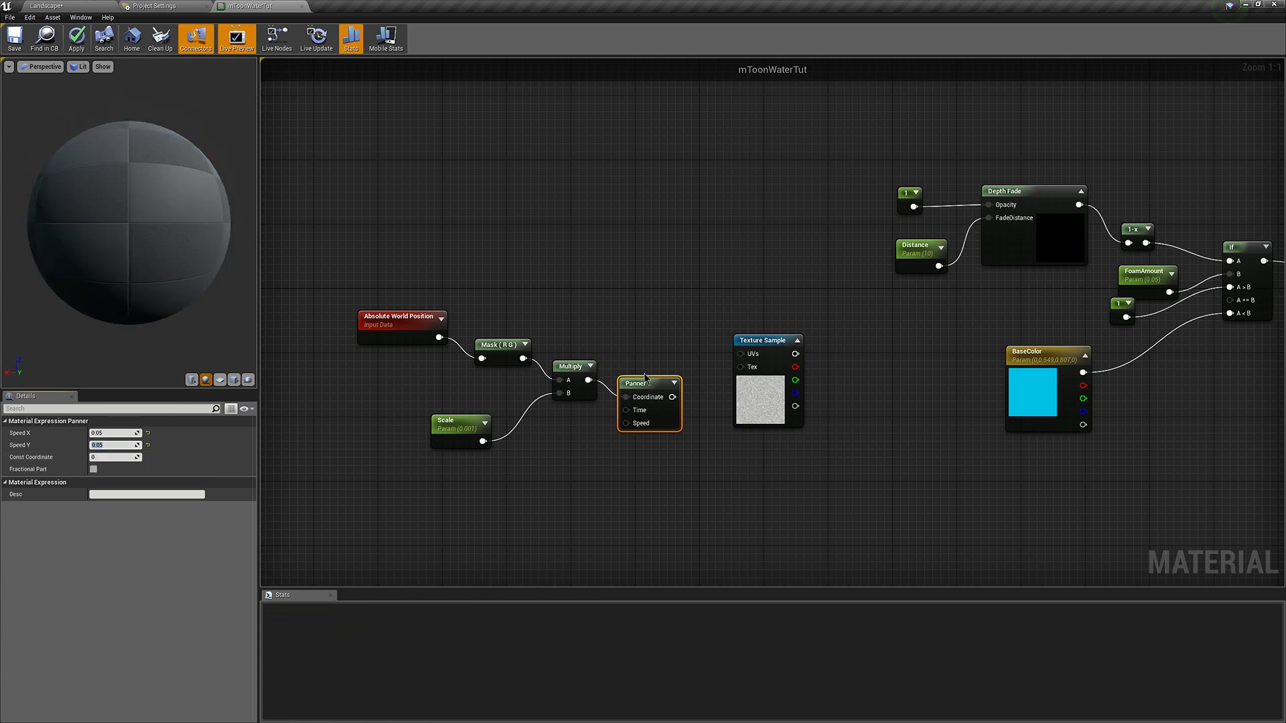
pyautogui.moveTo(672, 397); pyautogui.dragTo(740, 354)
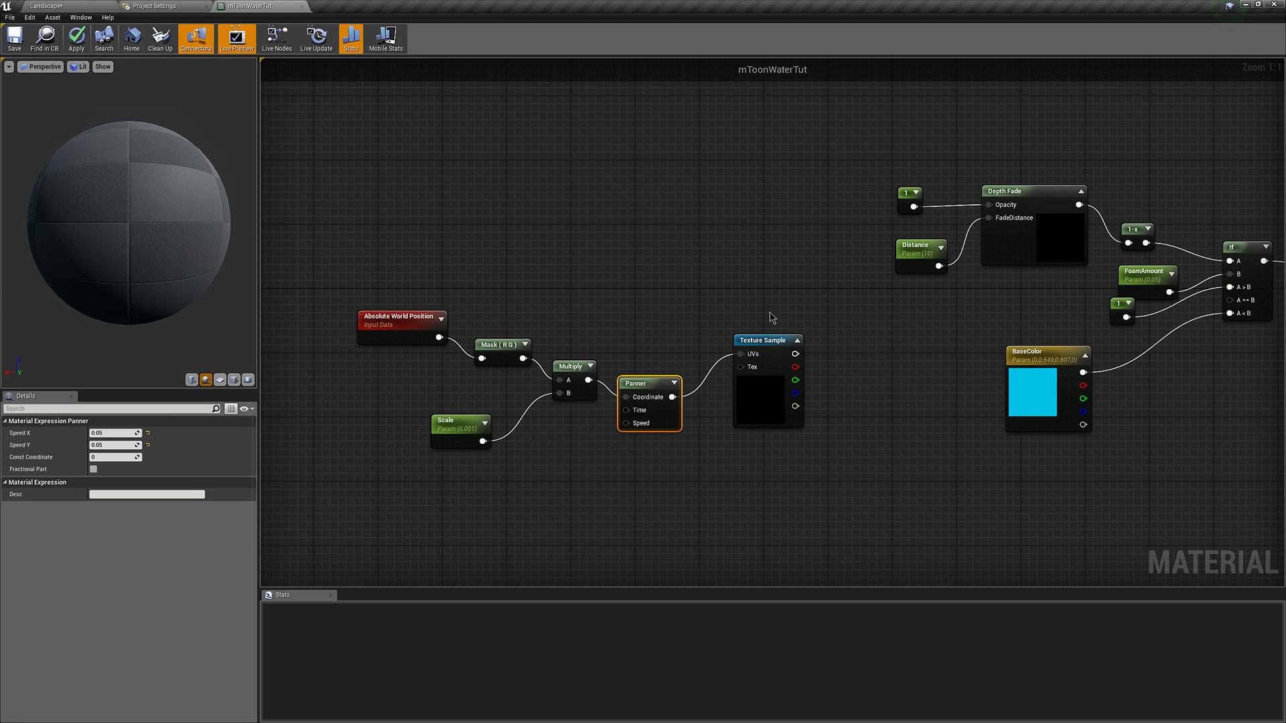
pyautogui.moveTo(847, 357); pyautogui.dragTo(803, 388, button='right')
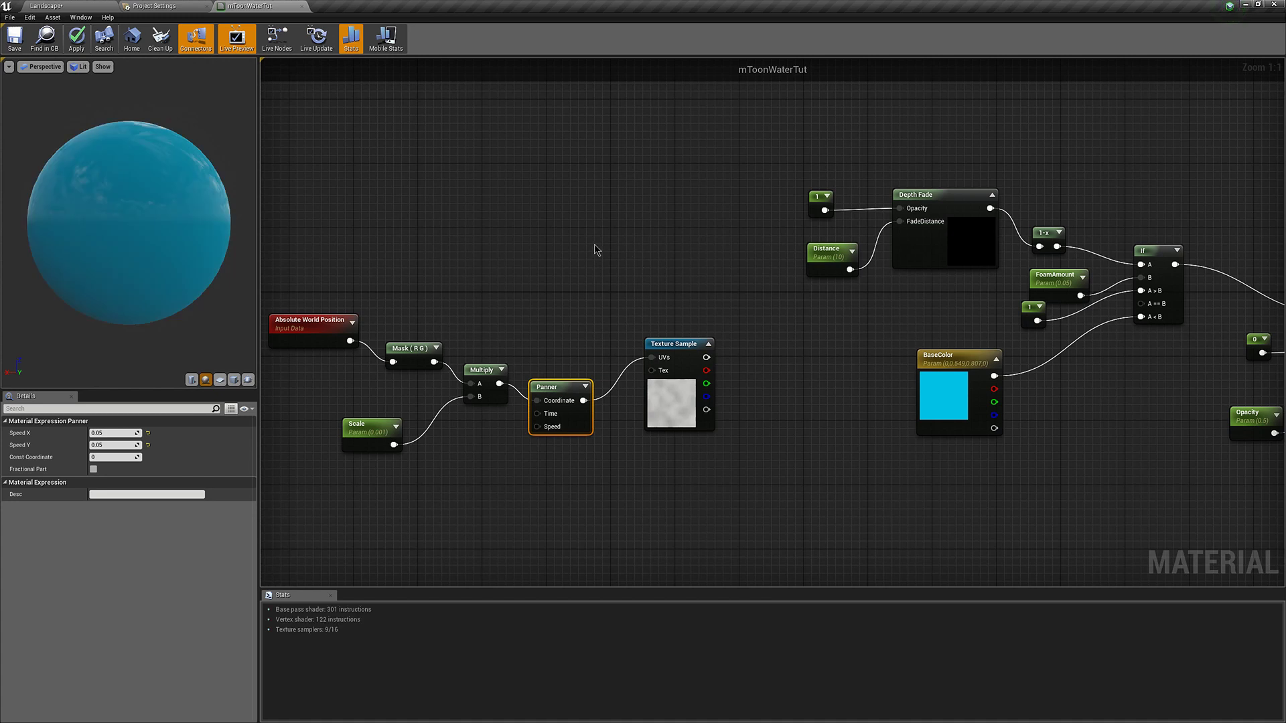
# Add a Lerp node with the noise texture's red channel wired into its Alpha
pyautogui.moveTo(596, 250); pyautogui.dragTo(564, 243, button='right')
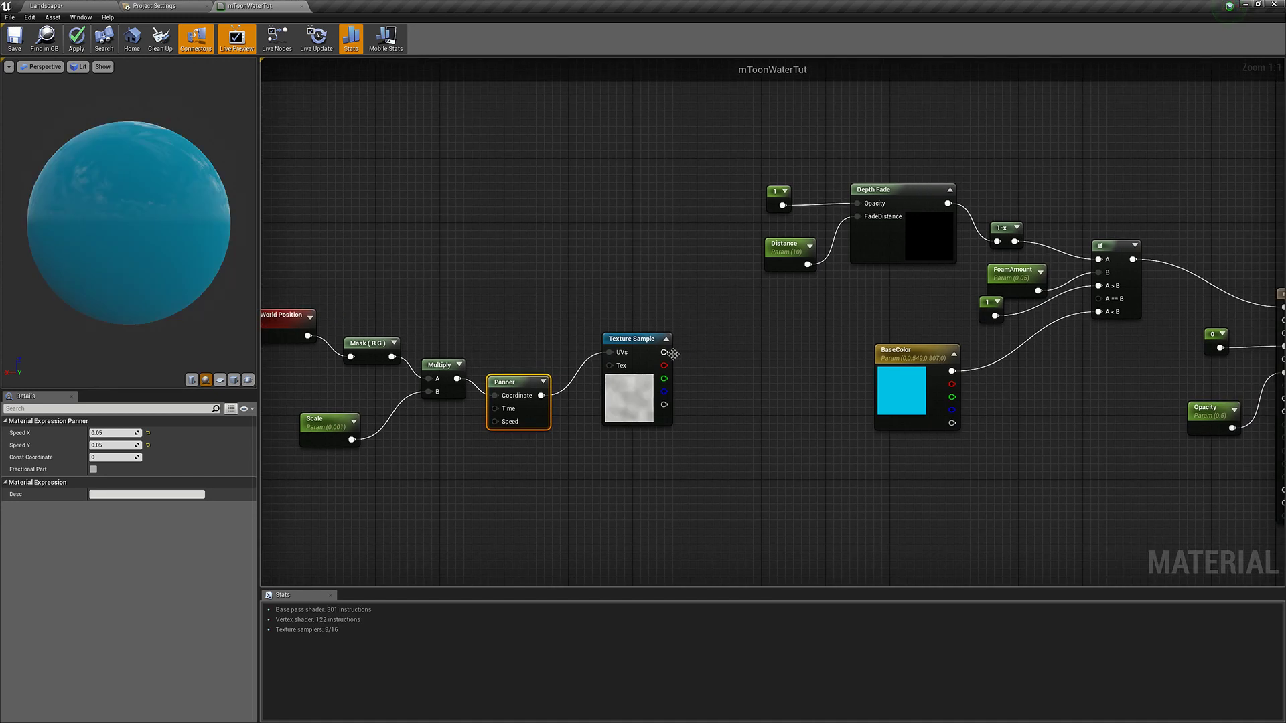
pyautogui.moveTo(663, 365); pyautogui.dragTo(733, 330)
pyautogui.click(769, 323)
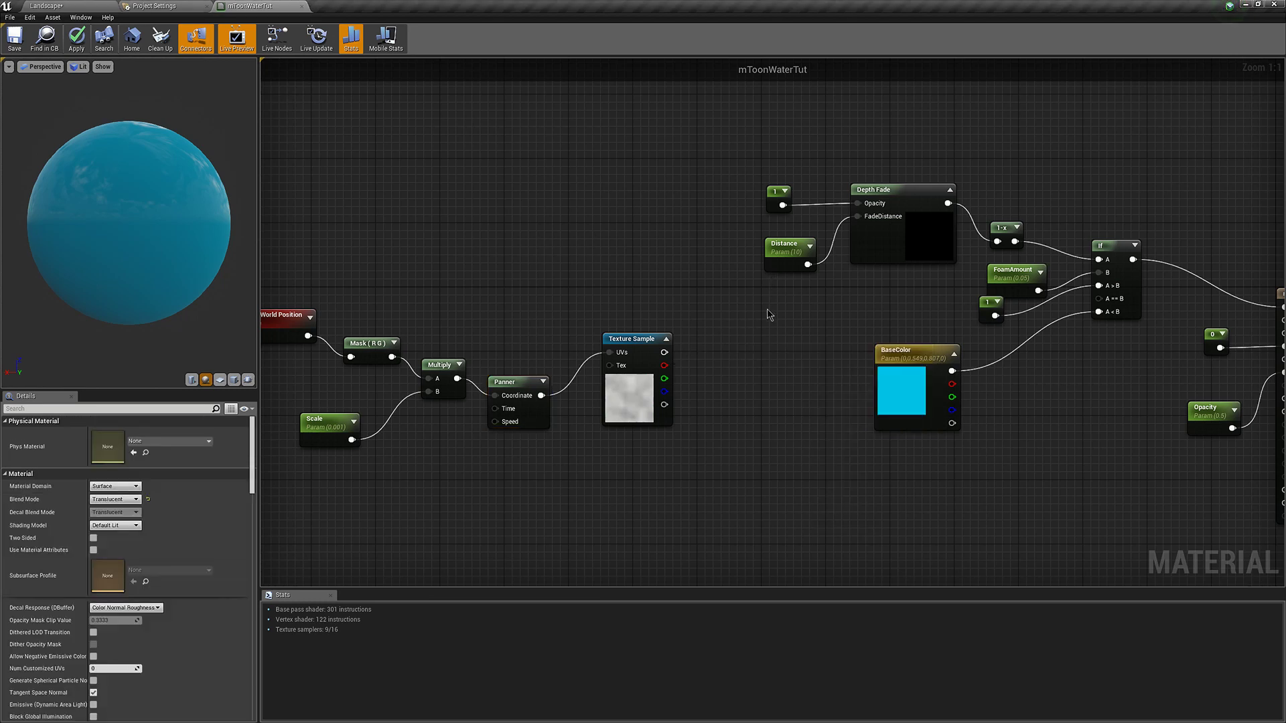
pyautogui.click(734, 316)
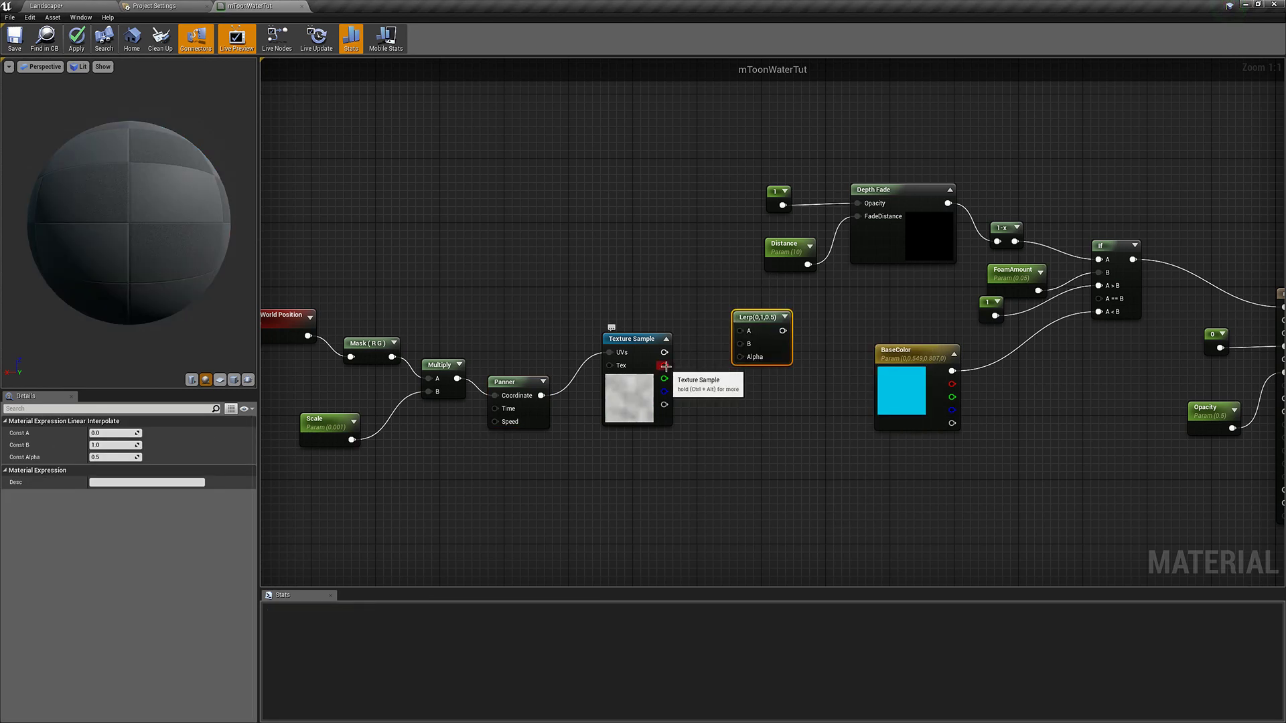
pyautogui.moveTo(664, 365); pyautogui.dragTo(740, 361)
# Add a FoamBoost scalar parameter with default -0.4 feeding the Lerp's A input
pyautogui.click(585, 276)
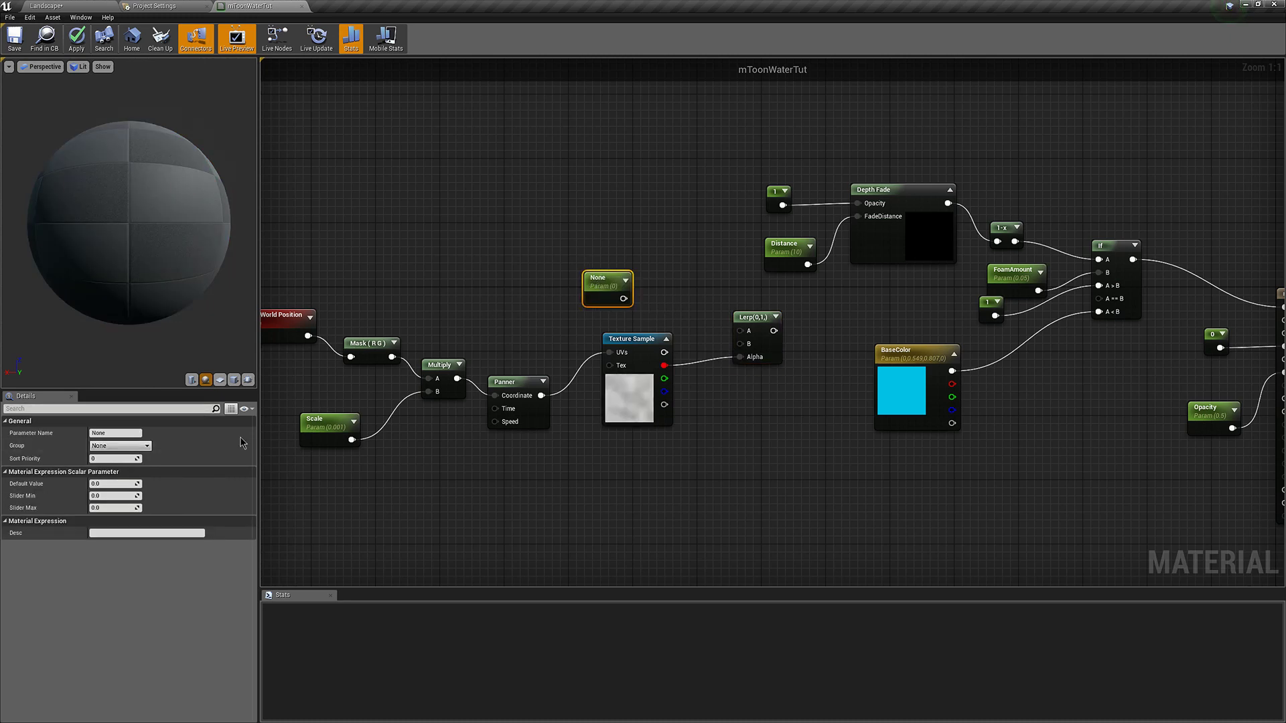
pyautogui.click(115, 433)
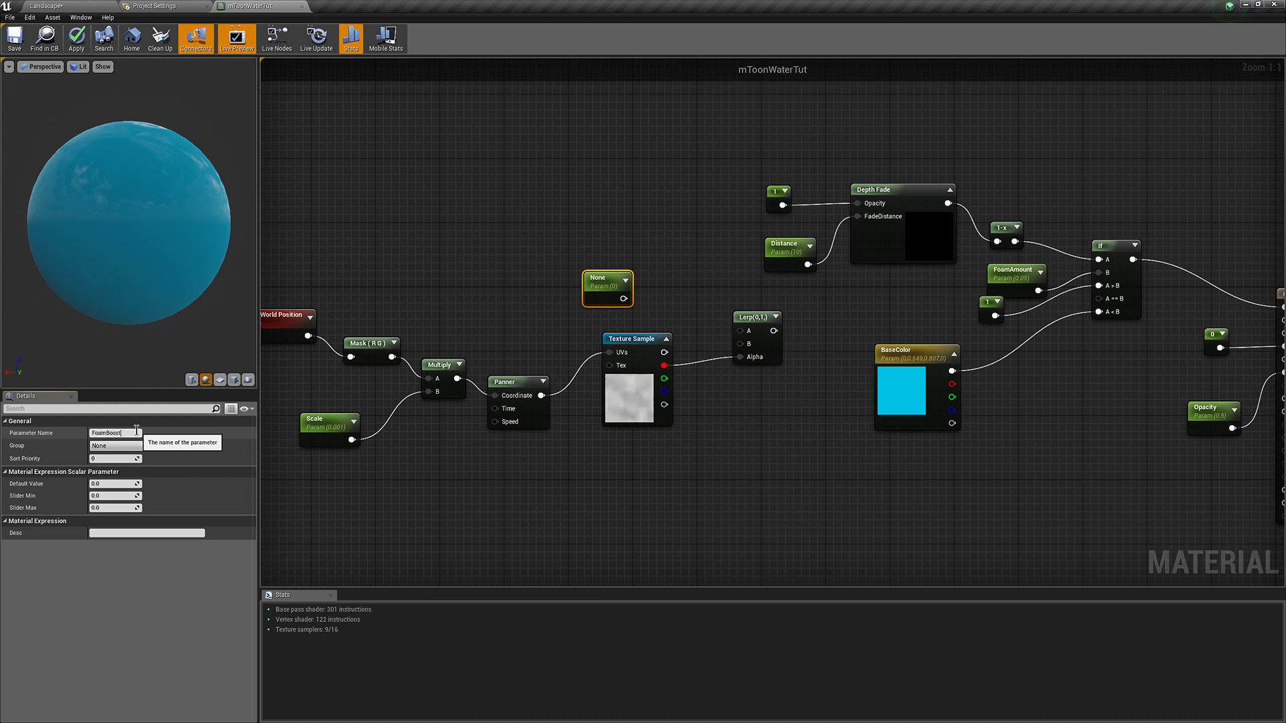
pyautogui.write('FoamBoost')
pyautogui.press('Return')
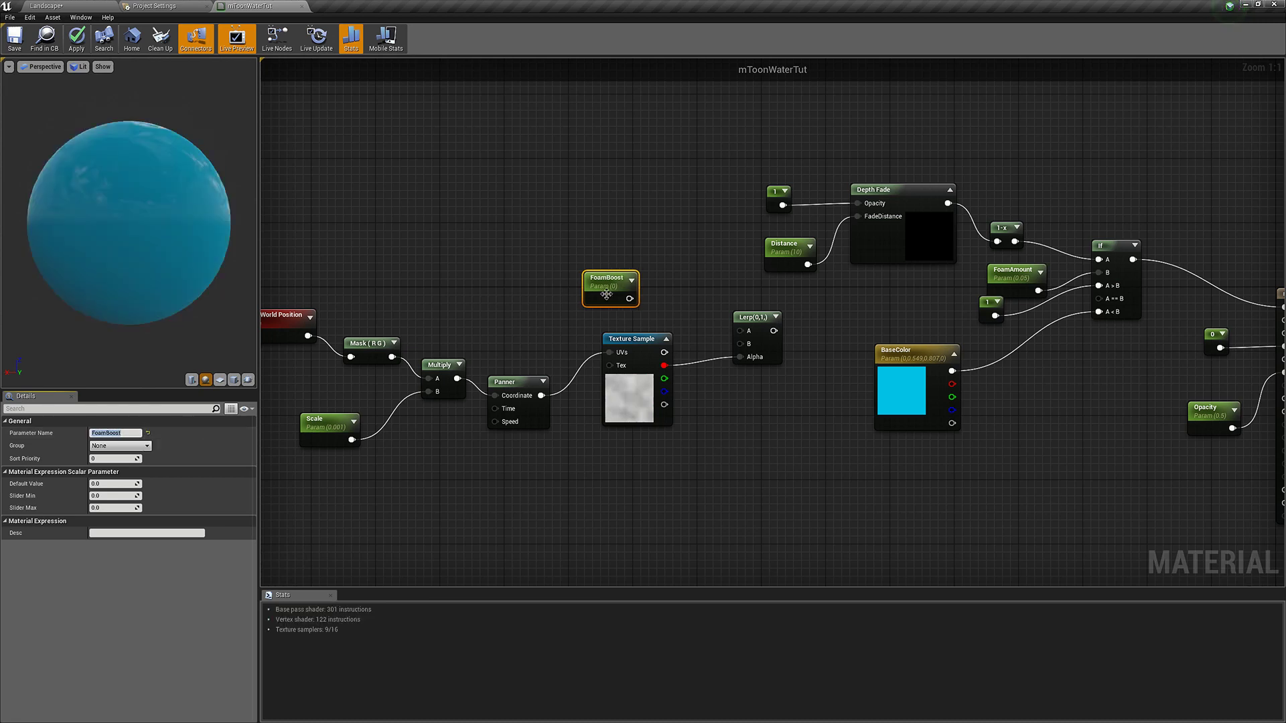
pyautogui.moveTo(630, 298); pyautogui.dragTo(740, 331)
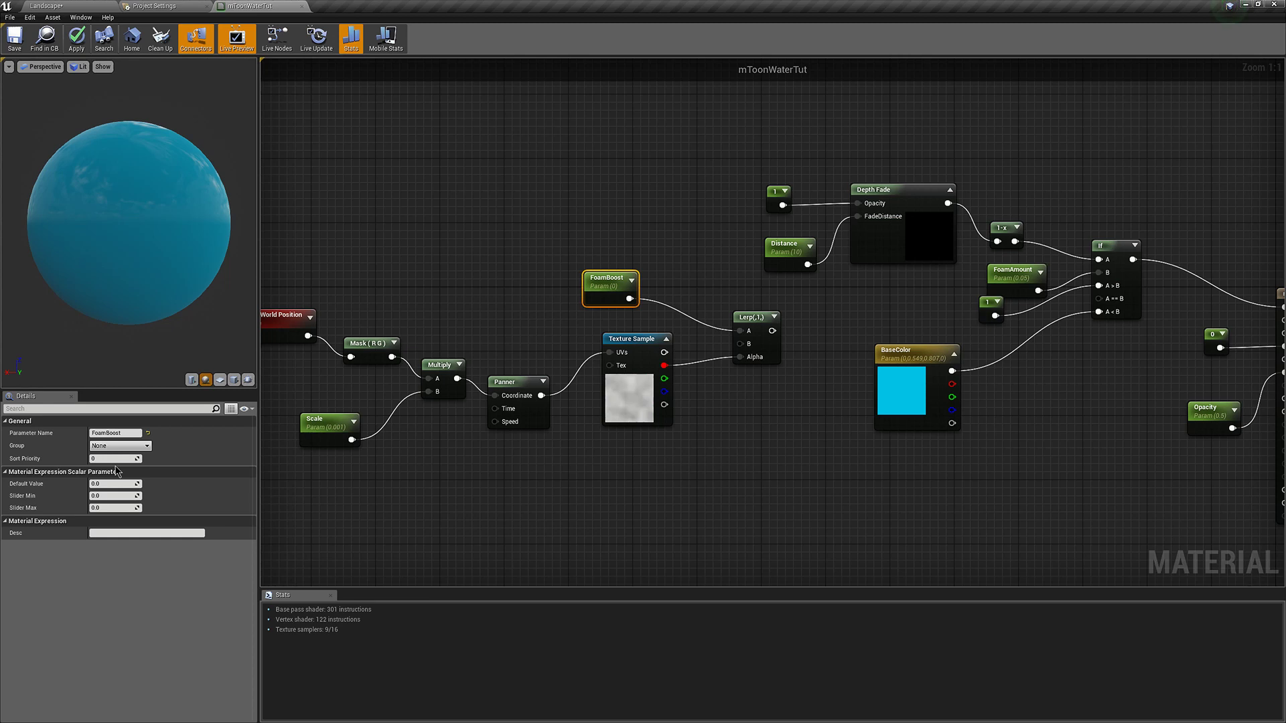
pyautogui.click(99, 483)
pyautogui.write('-.4')
pyautogui.press('Return')
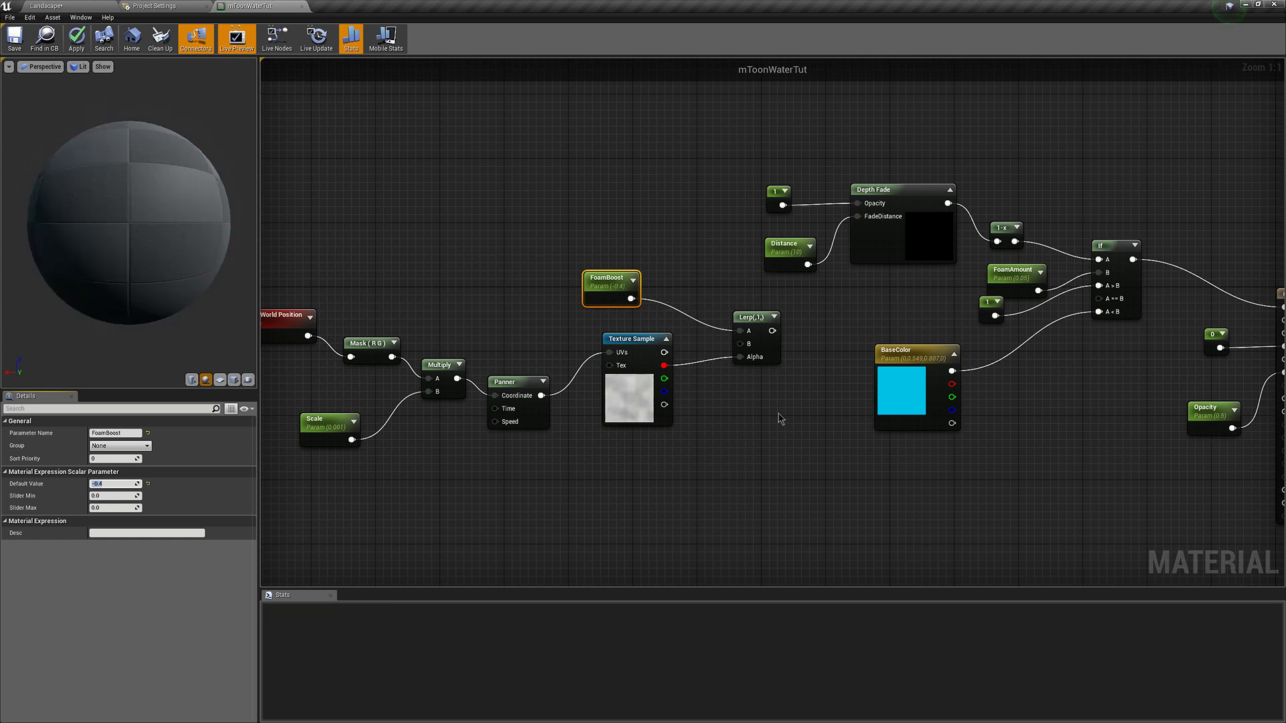
pyautogui.moveTo(767, 333); pyautogui.dragTo(864, 327, button='right')
# Move the noise/foam and depth fade node groups left to make room
pyautogui.moveTo(839, 454); pyautogui.dragTo(355, 221)
pyautogui.moveTo(690, 285); pyautogui.dragTo(547, 312)
pyautogui.click(695, 290)
pyautogui.moveTo(628, 128); pyautogui.dragTo(563, 122, button='right')
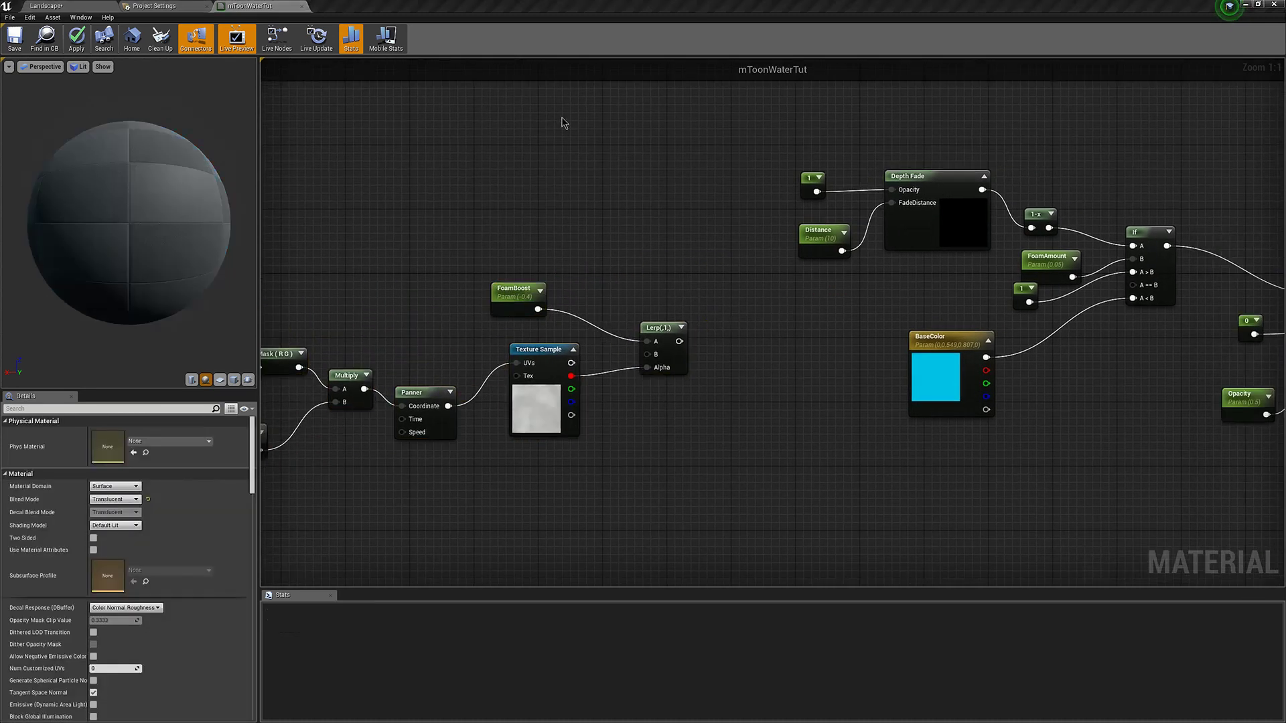
pyautogui.moveTo(692, 121); pyautogui.dragTo(851, 216)
pyautogui.click(702, 302)
# Multiply the 1-x result by the noise Lerp, feed it into the If's A, and return to the lake
pyautogui.write('lerp')
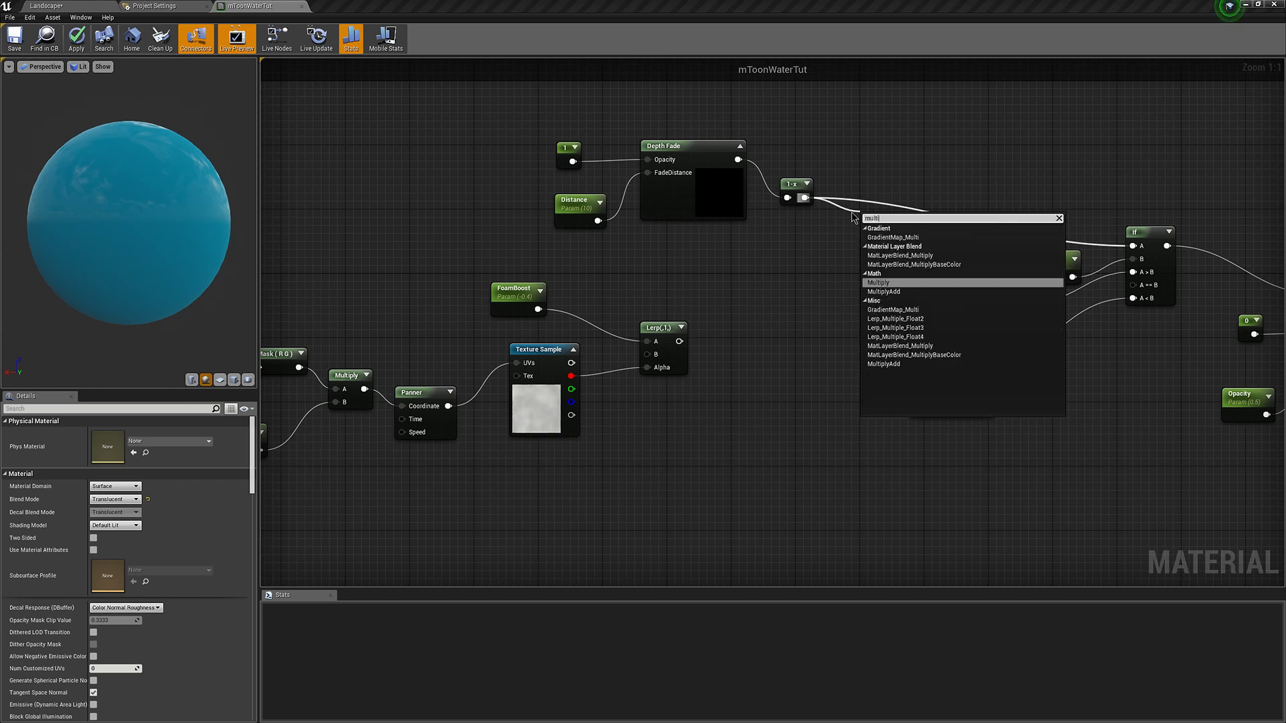
pyautogui.press('Escape')
pyautogui.click(852, 216)
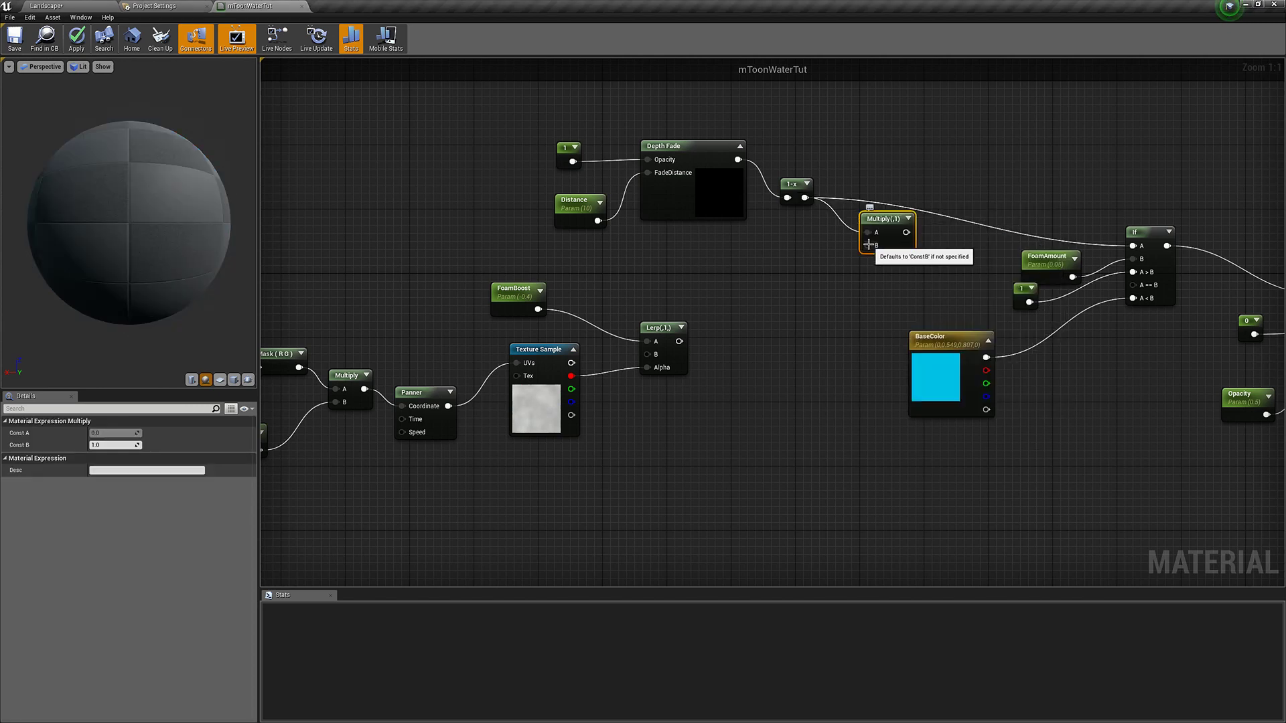
pyautogui.moveTo(868, 246); pyautogui.dragTo(1133, 246)
pyautogui.moveTo(879, 219); pyautogui.dragTo(895, 200)
pyautogui.scroll(-2, 951, 241)
pyautogui.scroll(-1, 950, 241)
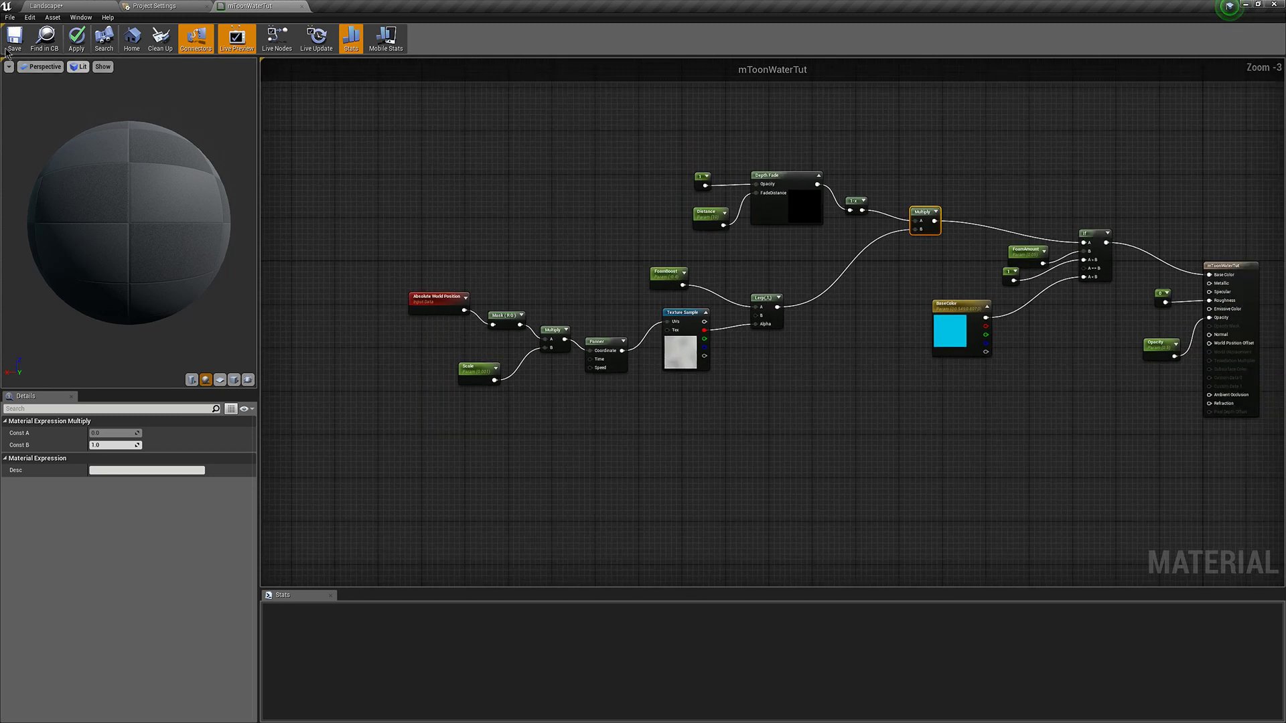
pyautogui.click(69, 6)
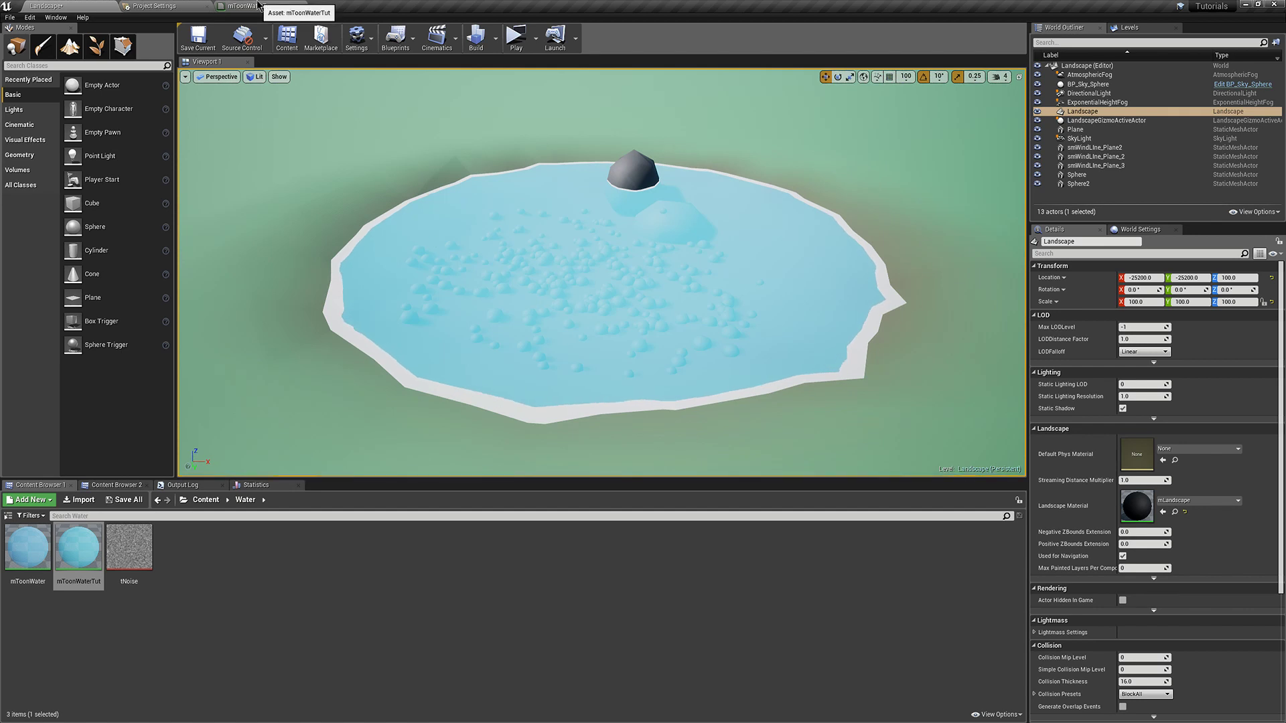
# Zoom in on the lake's foamy water surface, then return to the mToonWaterTut graph
pyautogui.scroll(4, 708, 323)
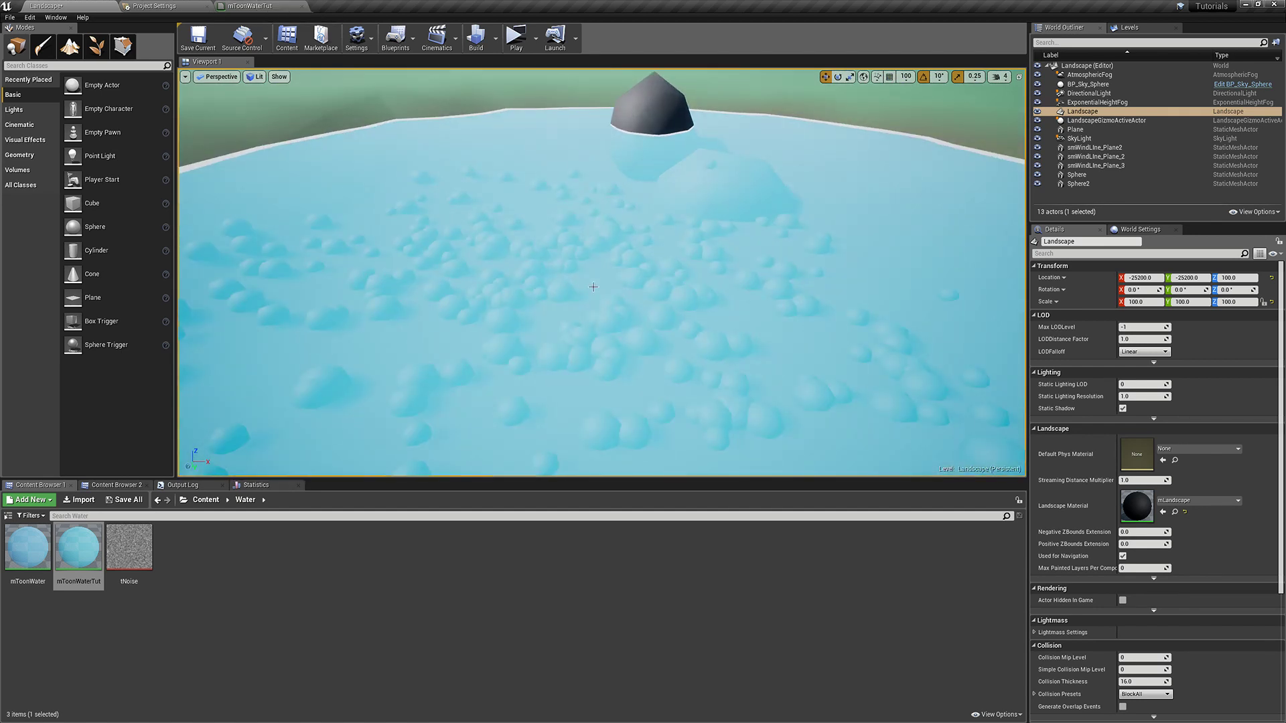
pyautogui.scroll(3, 591, 287)
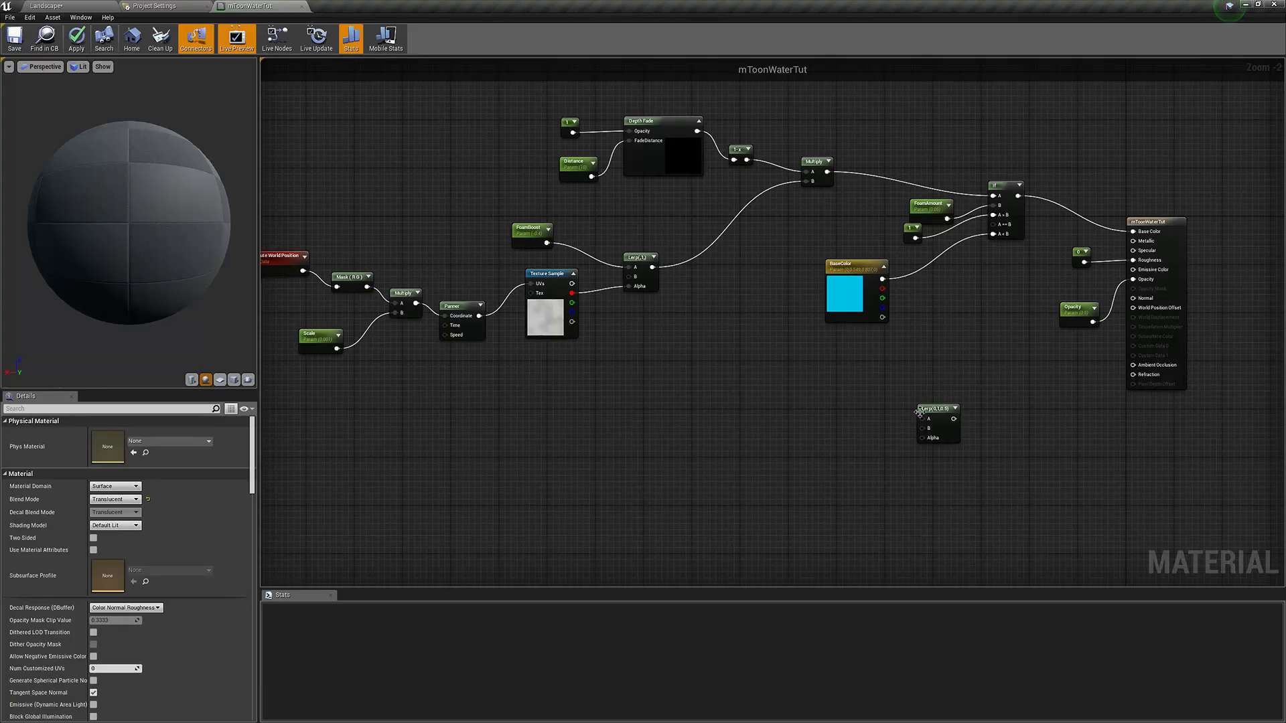
pyautogui.click(921, 415)
# Delete the stray node, then add a Lerp with a Fresnel node driving its Alpha
pyautogui.press('Delete')
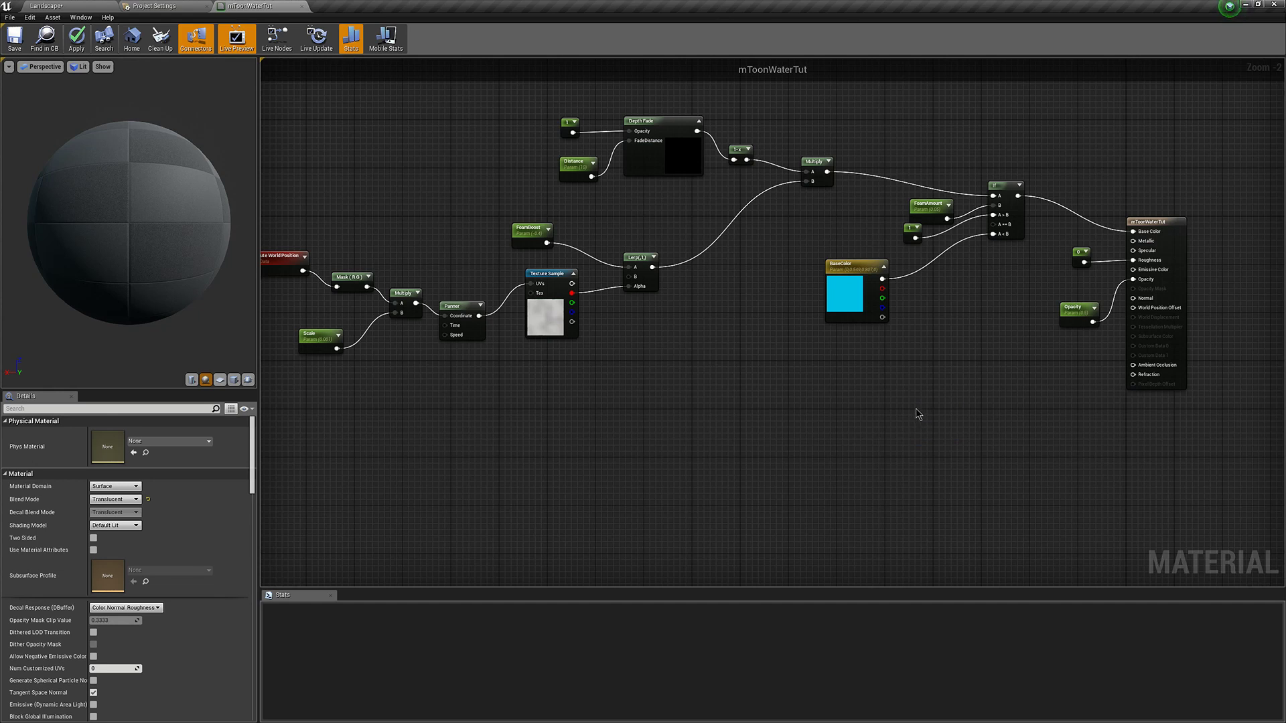
pyautogui.click(920, 402)
pyautogui.rightClick(840, 429)
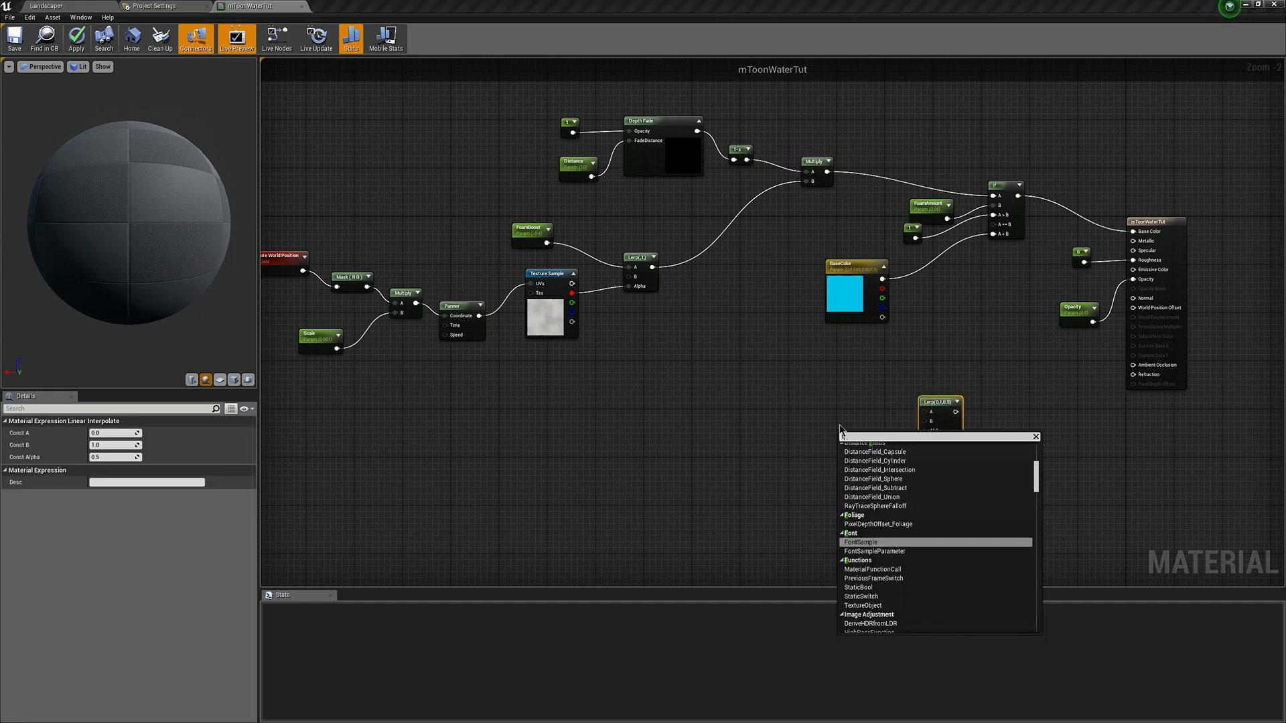
pyautogui.write('fresnel')
pyautogui.press('Return')
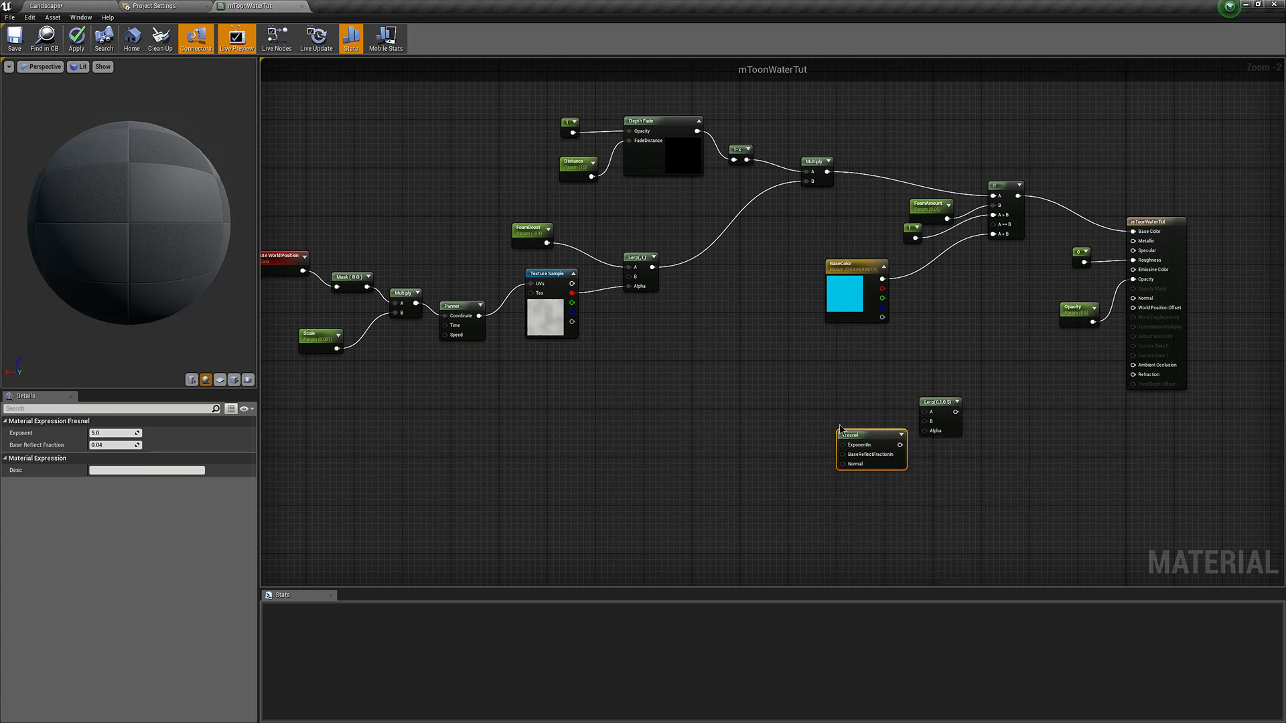
pyautogui.moveTo(900, 444); pyautogui.dragTo(935, 433)
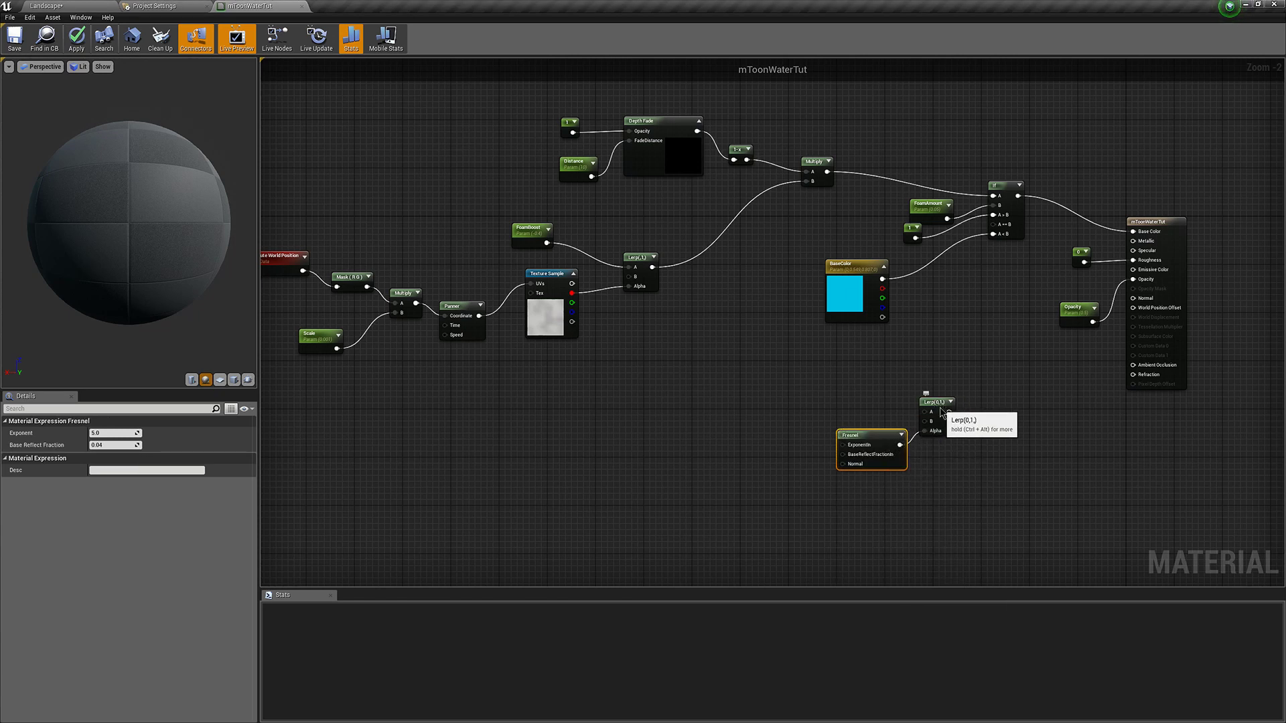
# Set the Fresnel Lerp's Const A to 1 and Const B to 1.33
pyautogui.click(941, 411)
pyautogui.click(113, 433)
pyautogui.write('1')
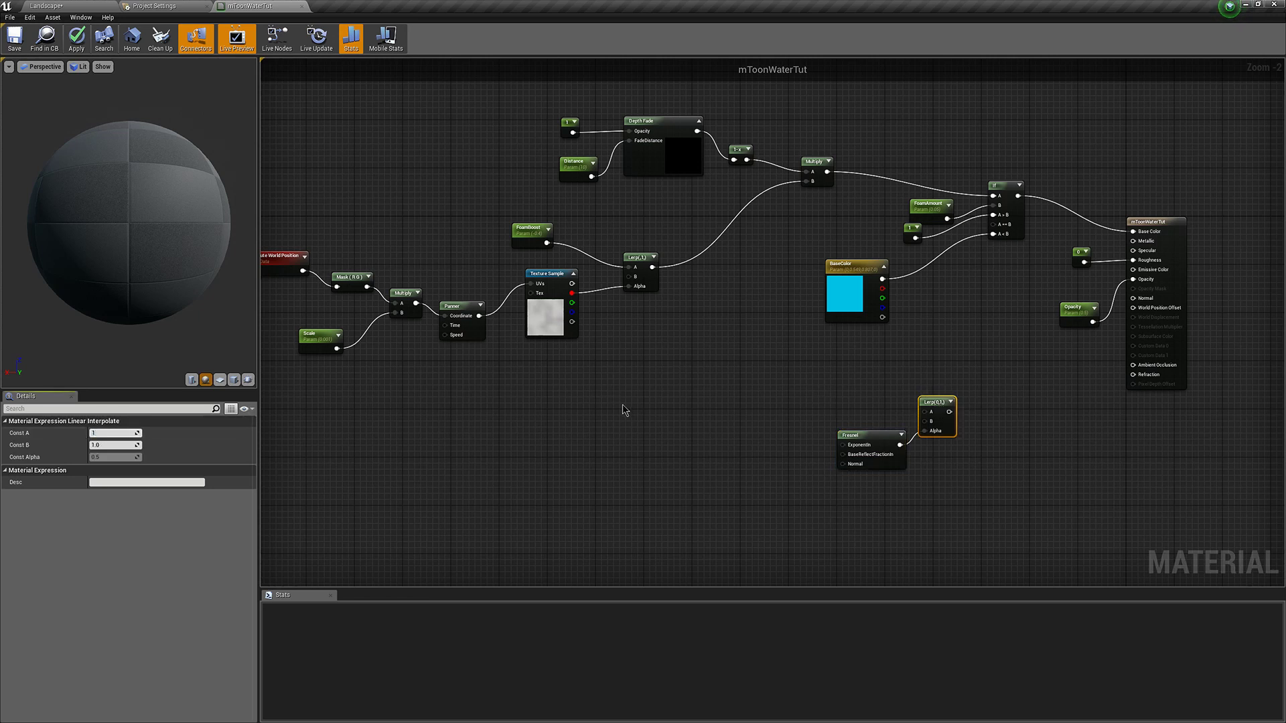
pyautogui.press('Return')
pyautogui.click(97, 446)
pyautogui.press('Return')
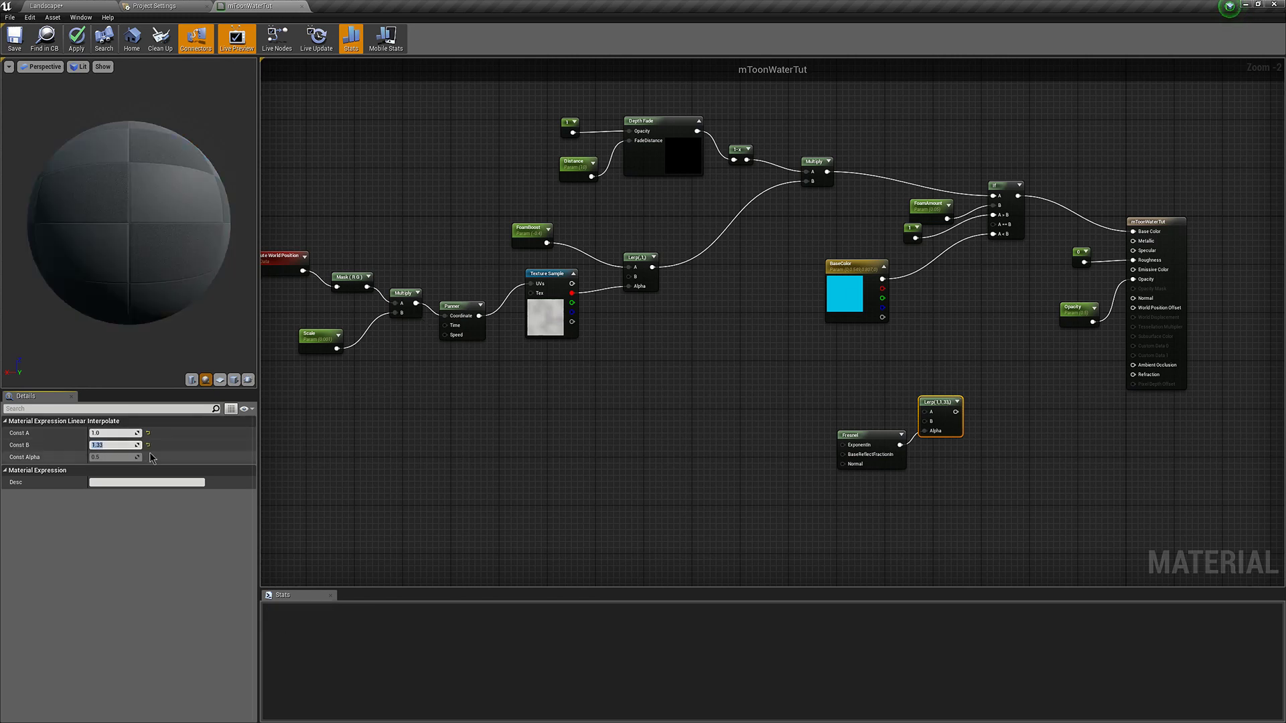
pyautogui.moveTo(947, 411); pyautogui.dragTo(1133, 374)
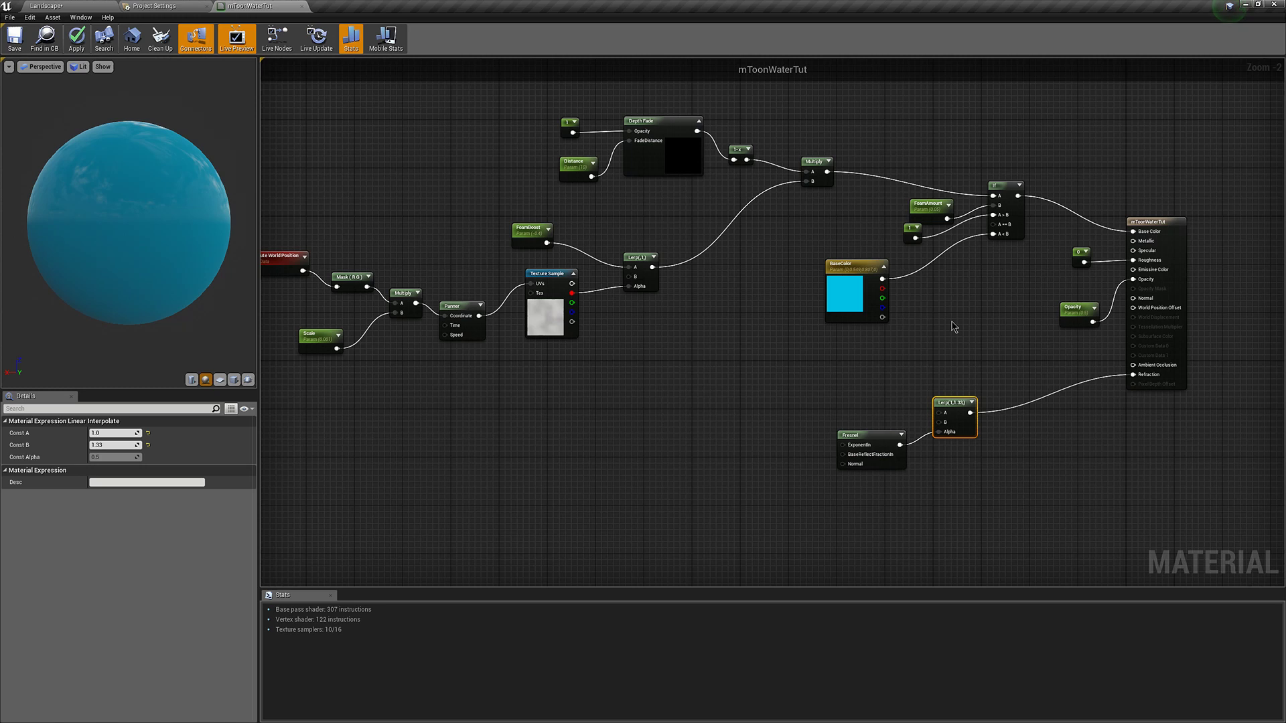
# Add a Lerp driven by the noise texture's red channel on its Alpha
pyautogui.scroll(1, 647, 460)
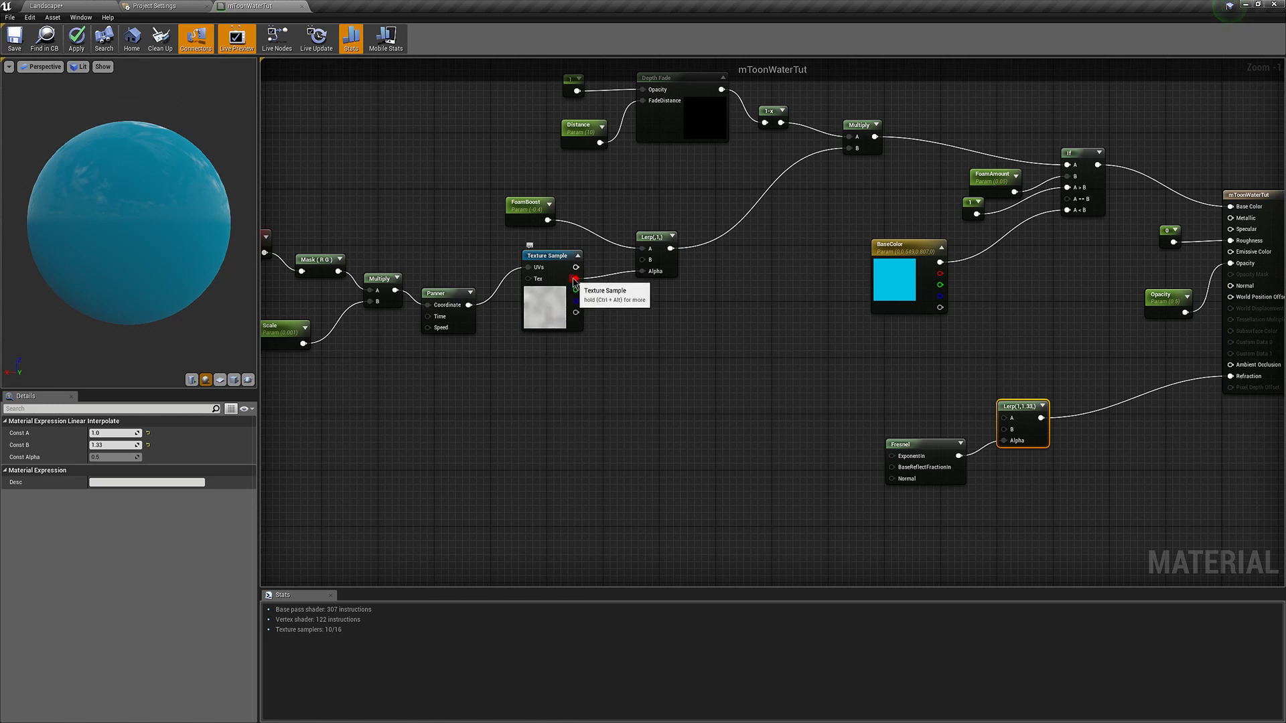
pyautogui.moveTo(575, 278); pyautogui.dragTo(729, 379)
pyautogui.click(718, 379)
pyautogui.moveTo(575, 278); pyautogui.dragTo(716, 416)
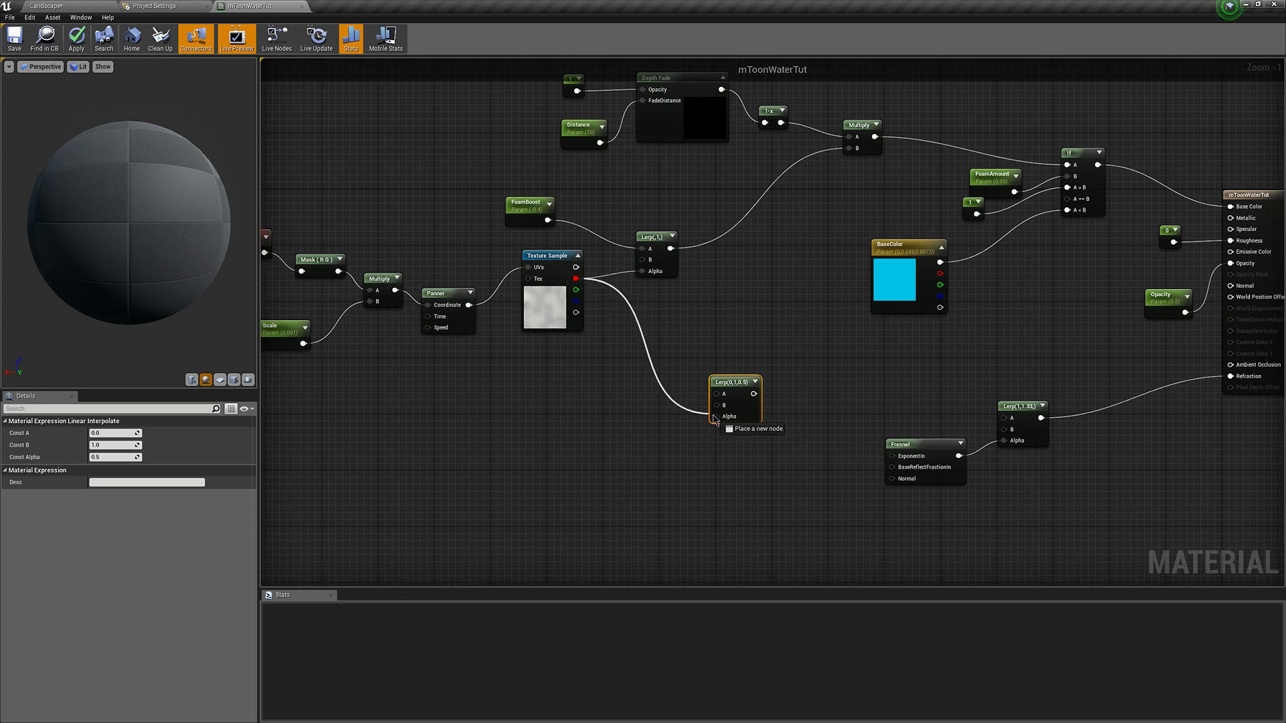
# Add a RefractionBoost scalar parameter feeding the noise Lerp's A and set its default value
pyautogui.click(581, 370)
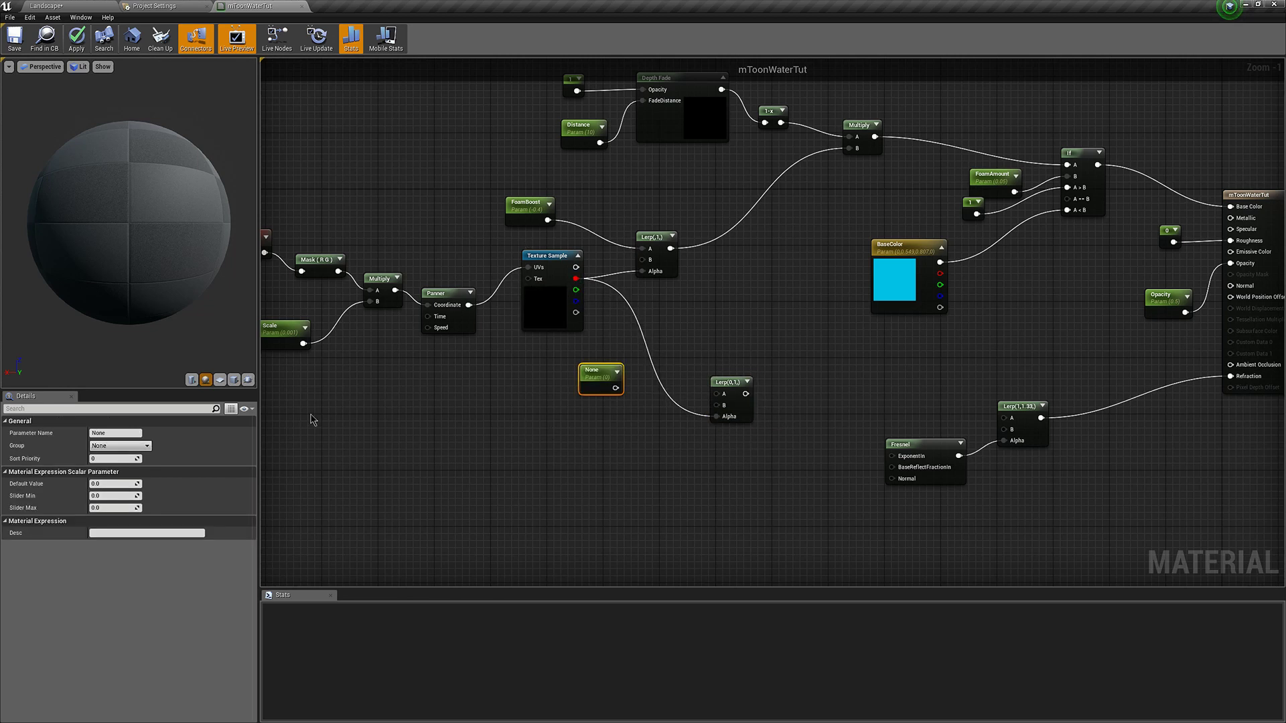
pyautogui.click(115, 433)
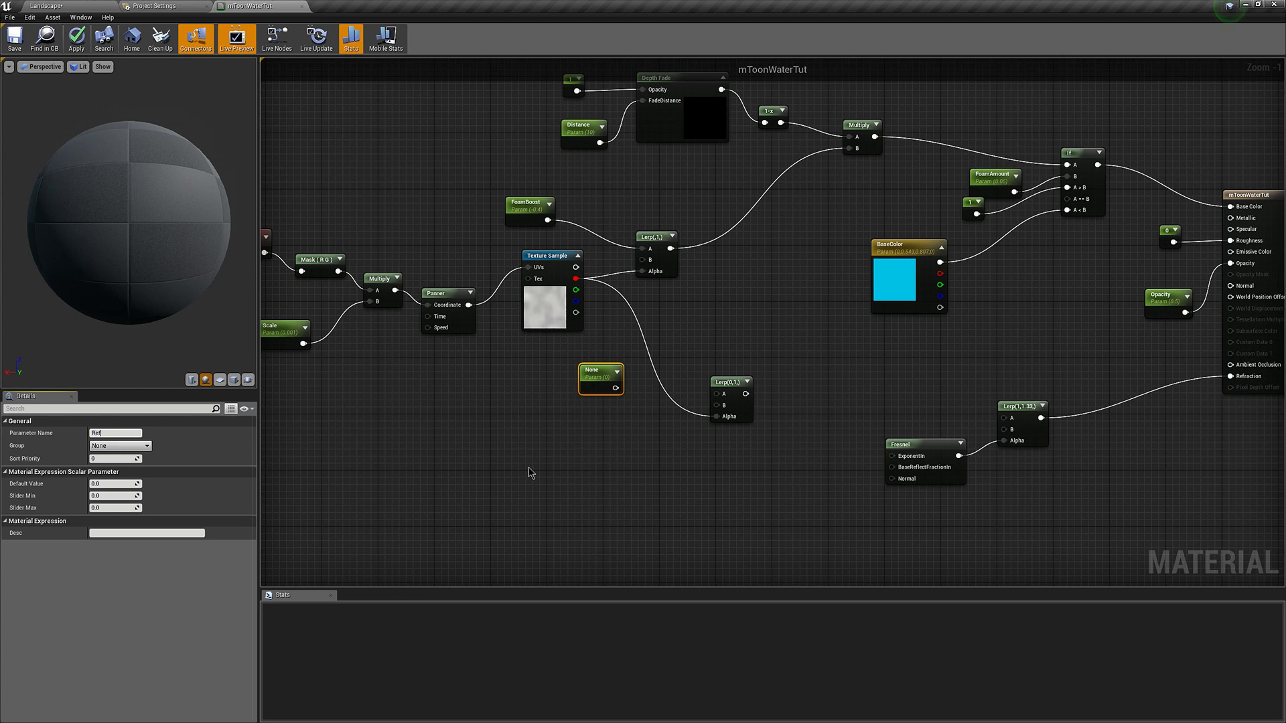
pyautogui.write('RefractionBoost')
pyautogui.press('Return')
pyautogui.moveTo(631, 388); pyautogui.dragTo(716, 394)
pyautogui.click(112, 484)
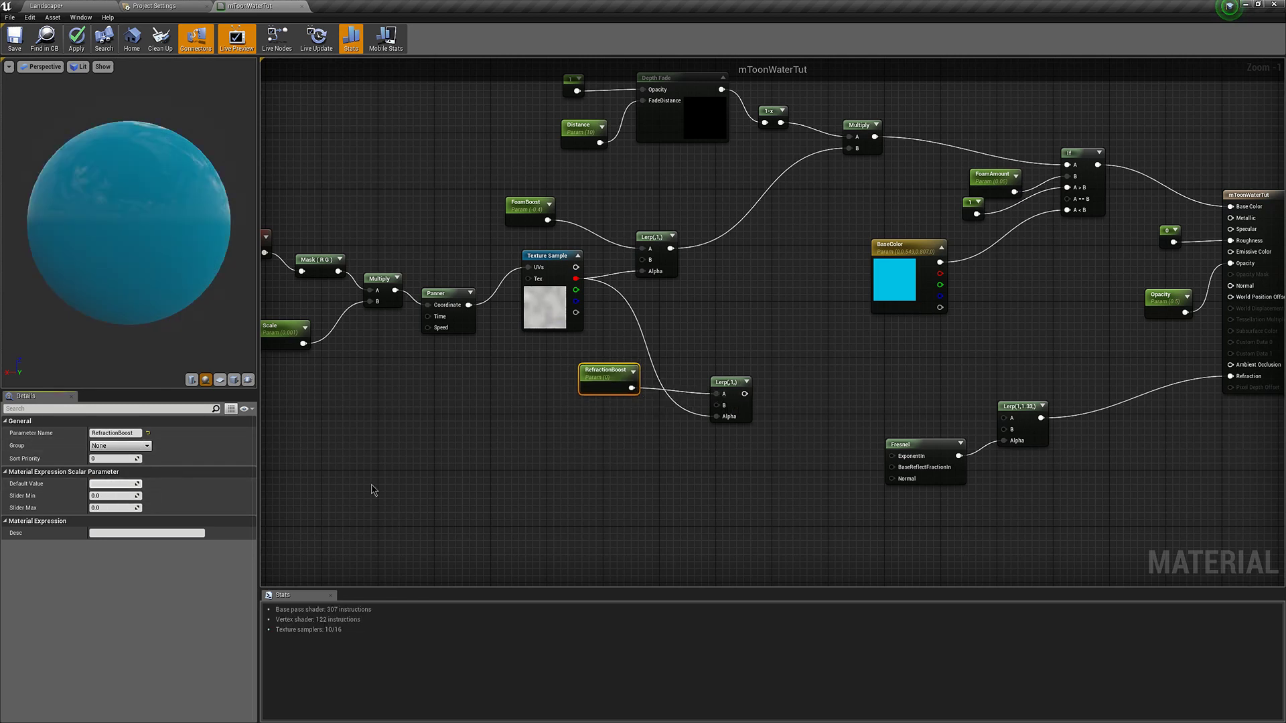
pyautogui.press('Return')
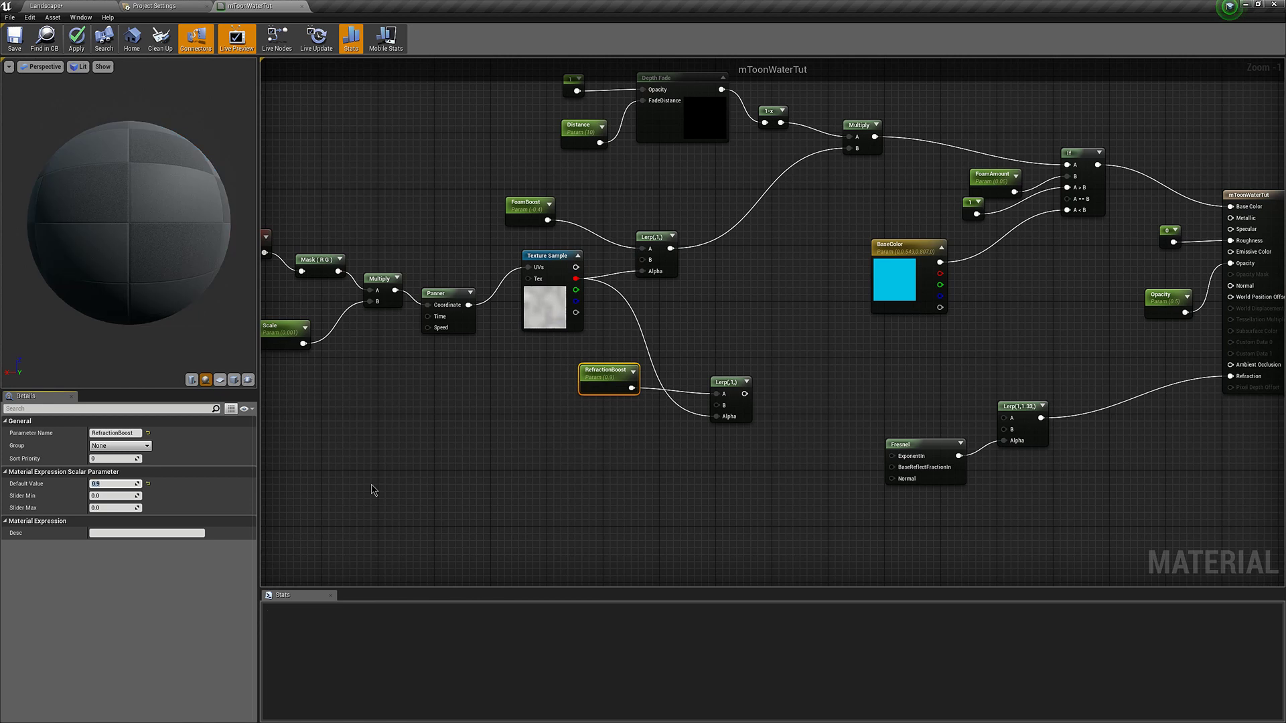
pyautogui.write('0.5')
# Wire the noise Lerp's output into the refraction Lerp's A input
pyautogui.moveTo(581, 343); pyautogui.dragTo(757, 455)
pyautogui.moveTo(717, 394); pyautogui.dragTo(1004, 422)
pyautogui.click(776, 402)
pyautogui.moveTo(915, 372); pyautogui.dragTo(861, 375, button='right')
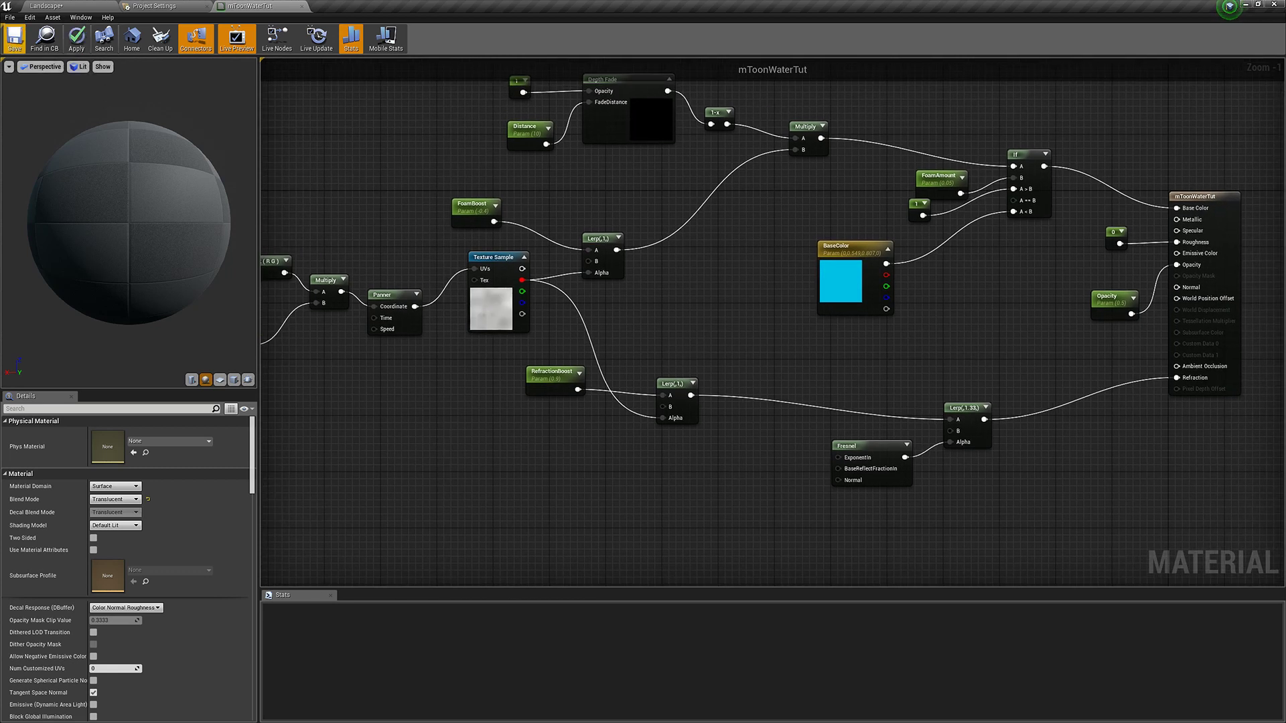
# Apply the material, select the lake's water plane, and switch the viewport to full screen with F11
pyautogui.click(14, 36)
pyautogui.click(56, 7)
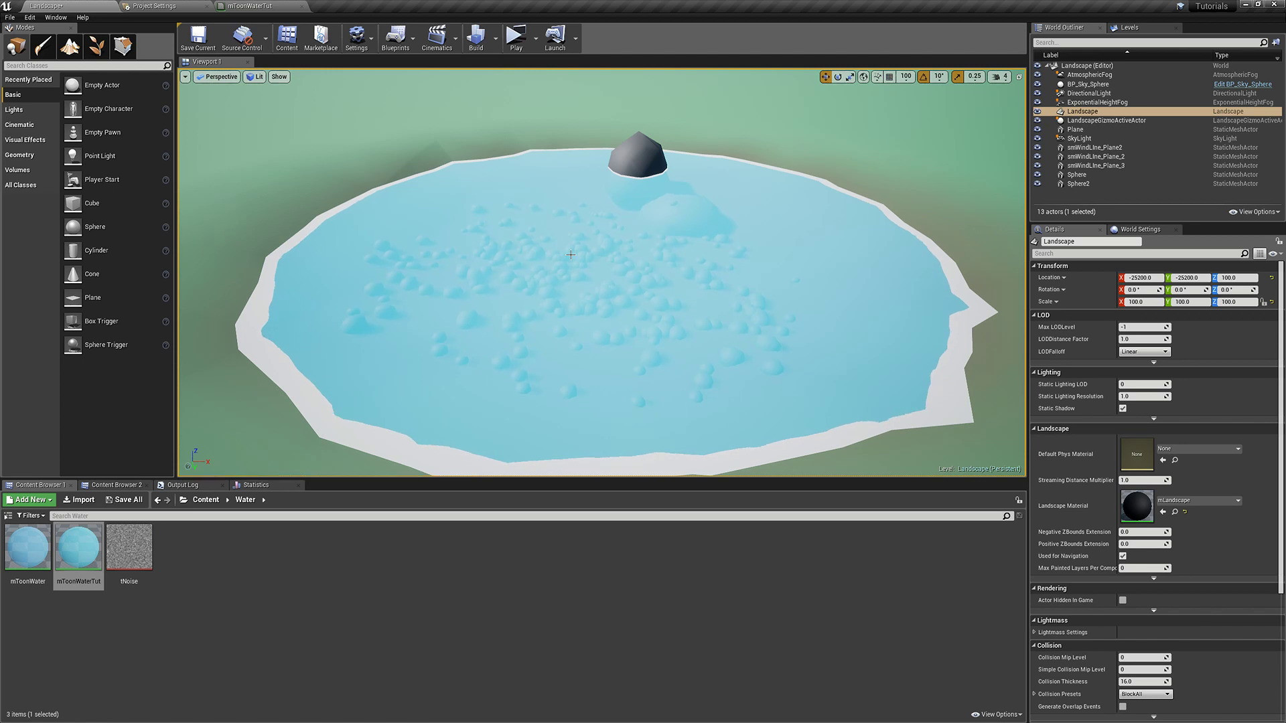
pyautogui.click(570, 255)
pyautogui.press('F11')
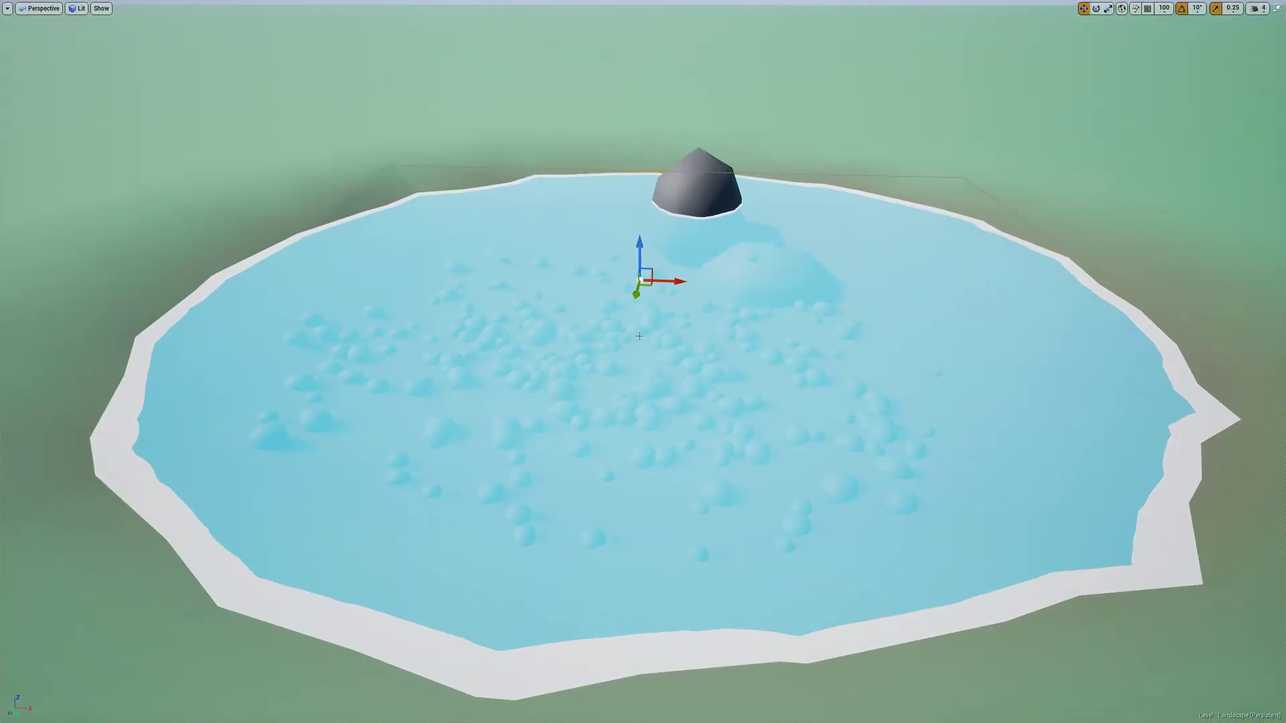